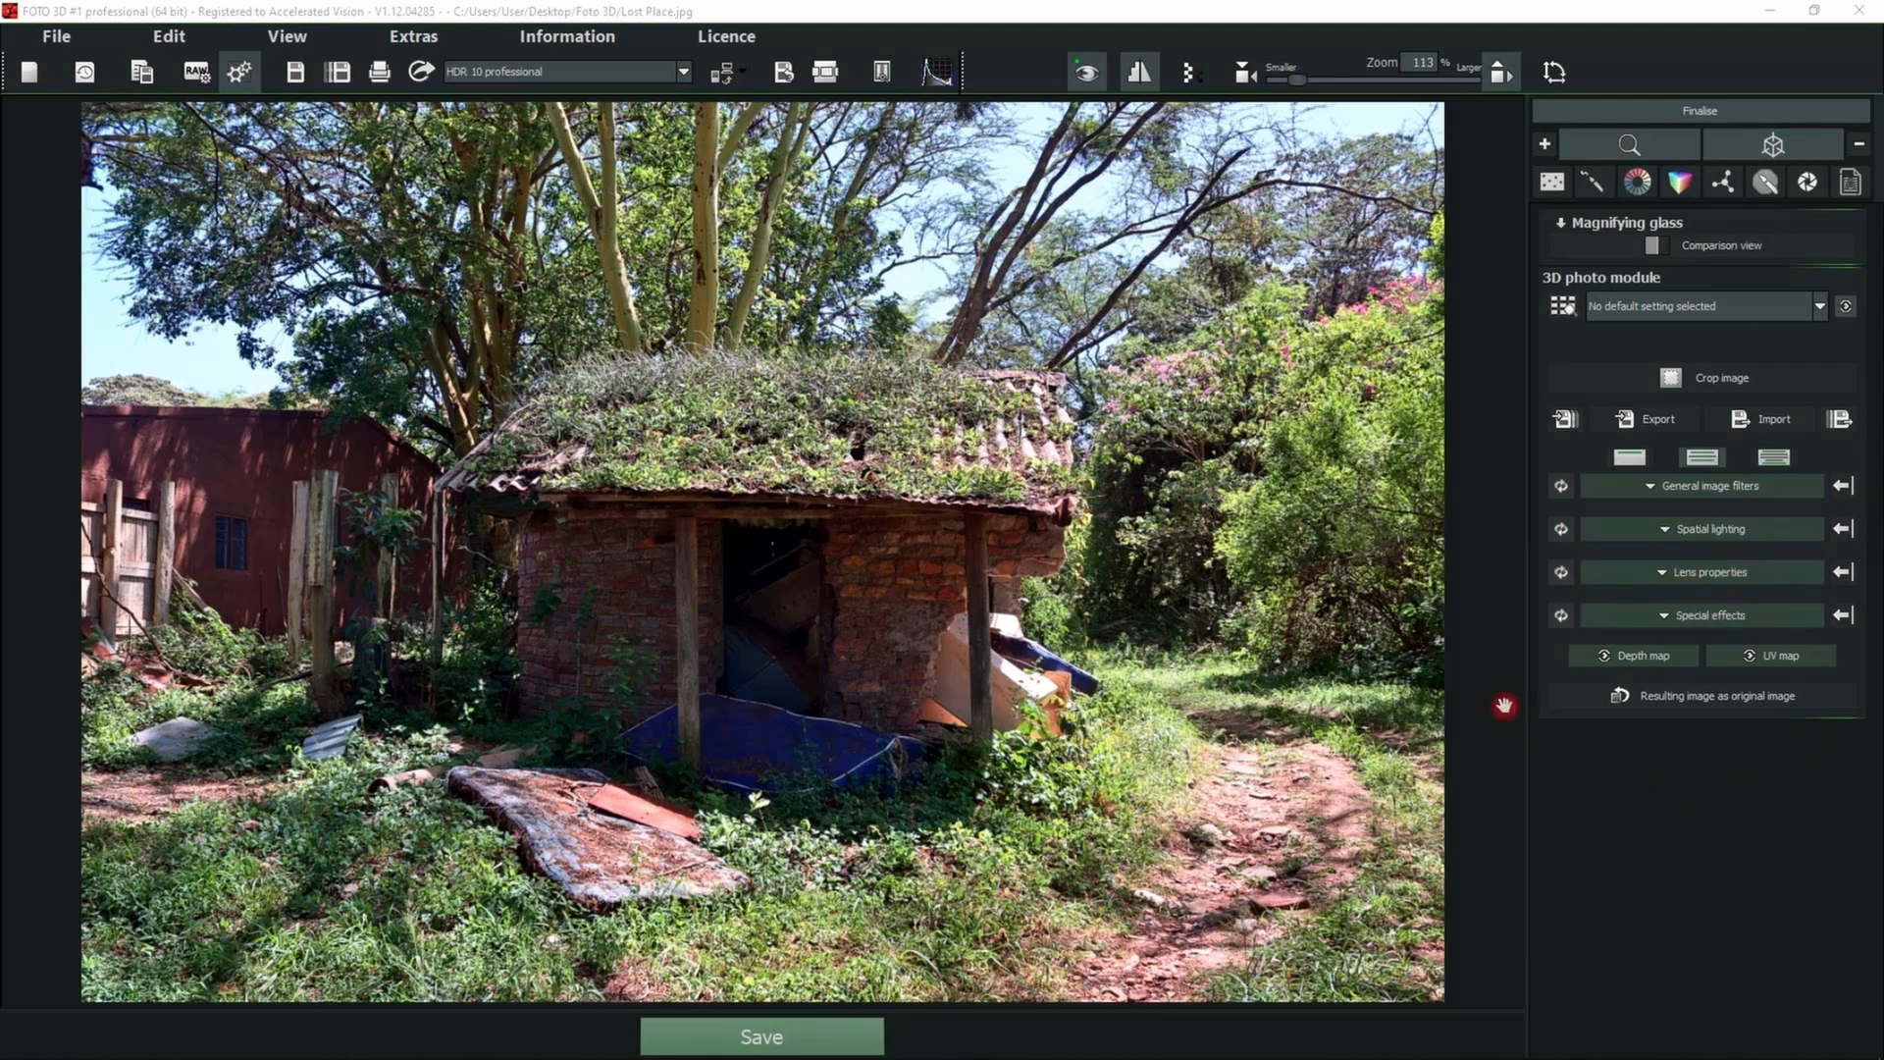
- Examine the depth map of the Lost Place photo and return to the normal photo view
click(1610, 655)
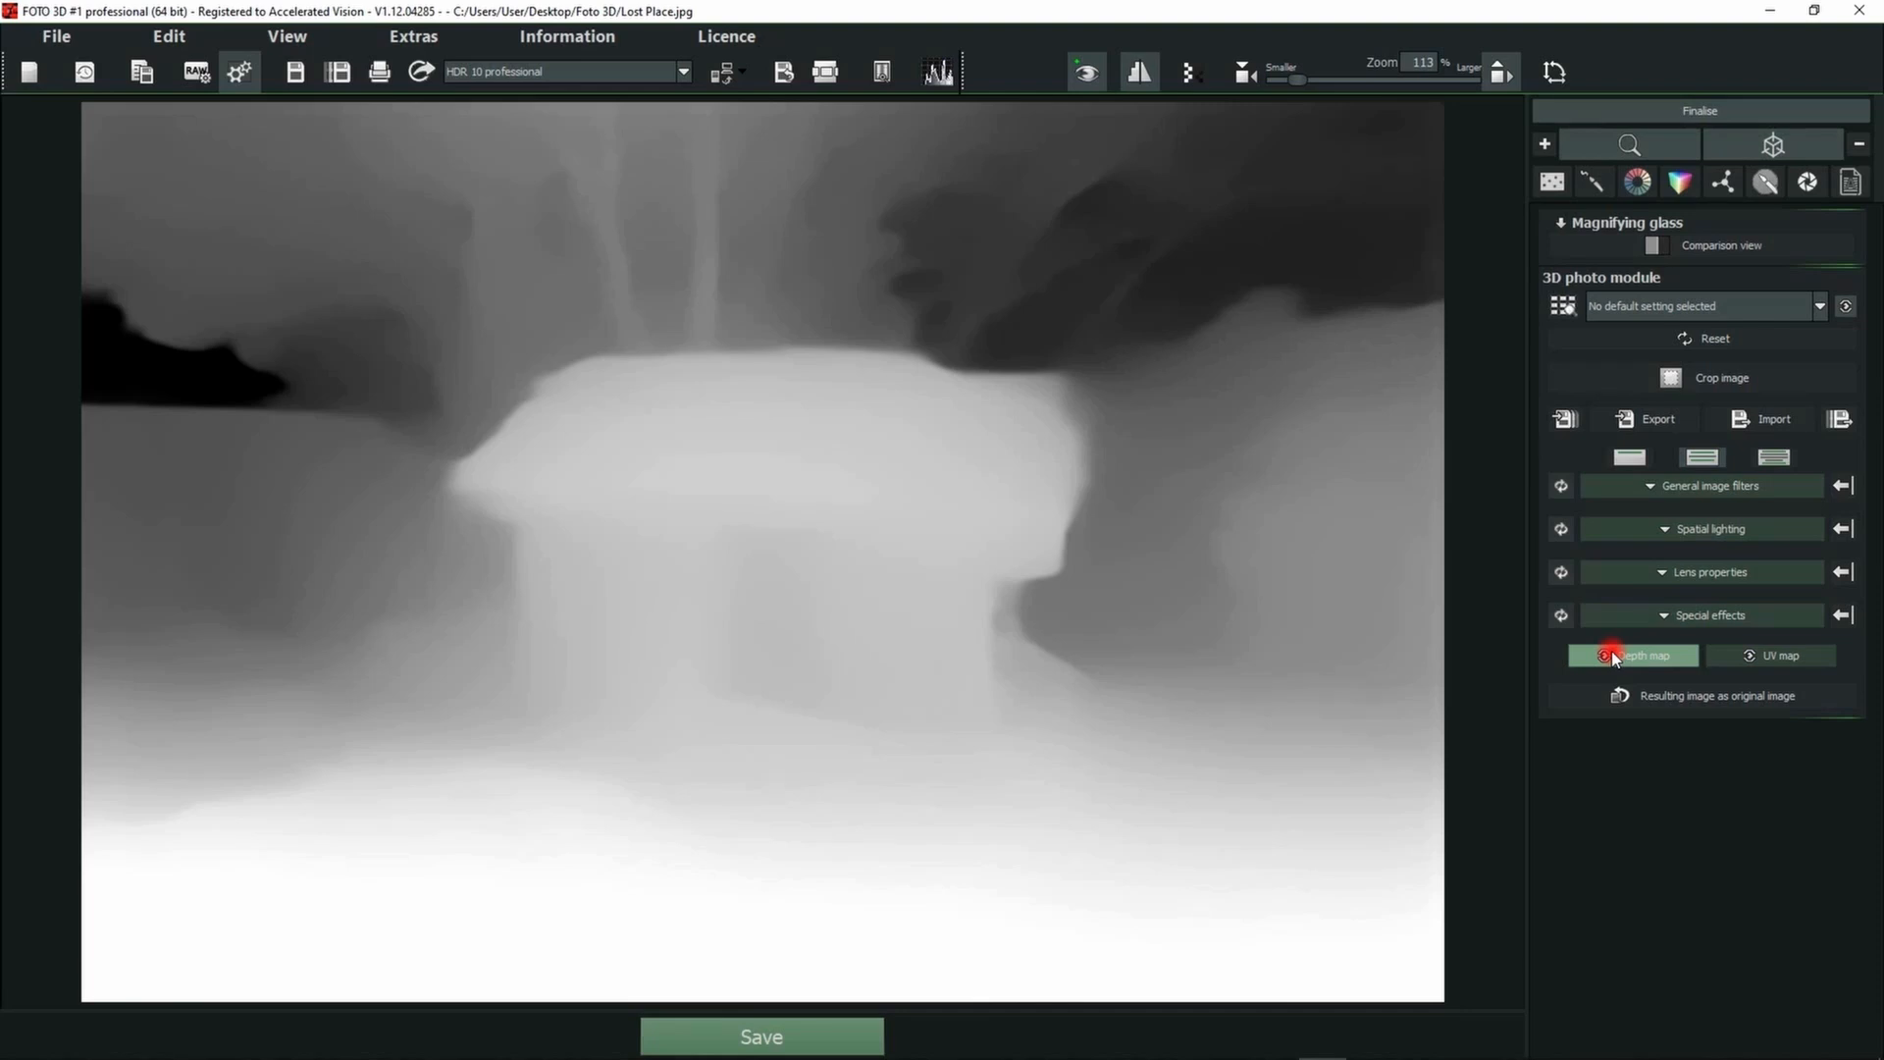
click(1612, 655)
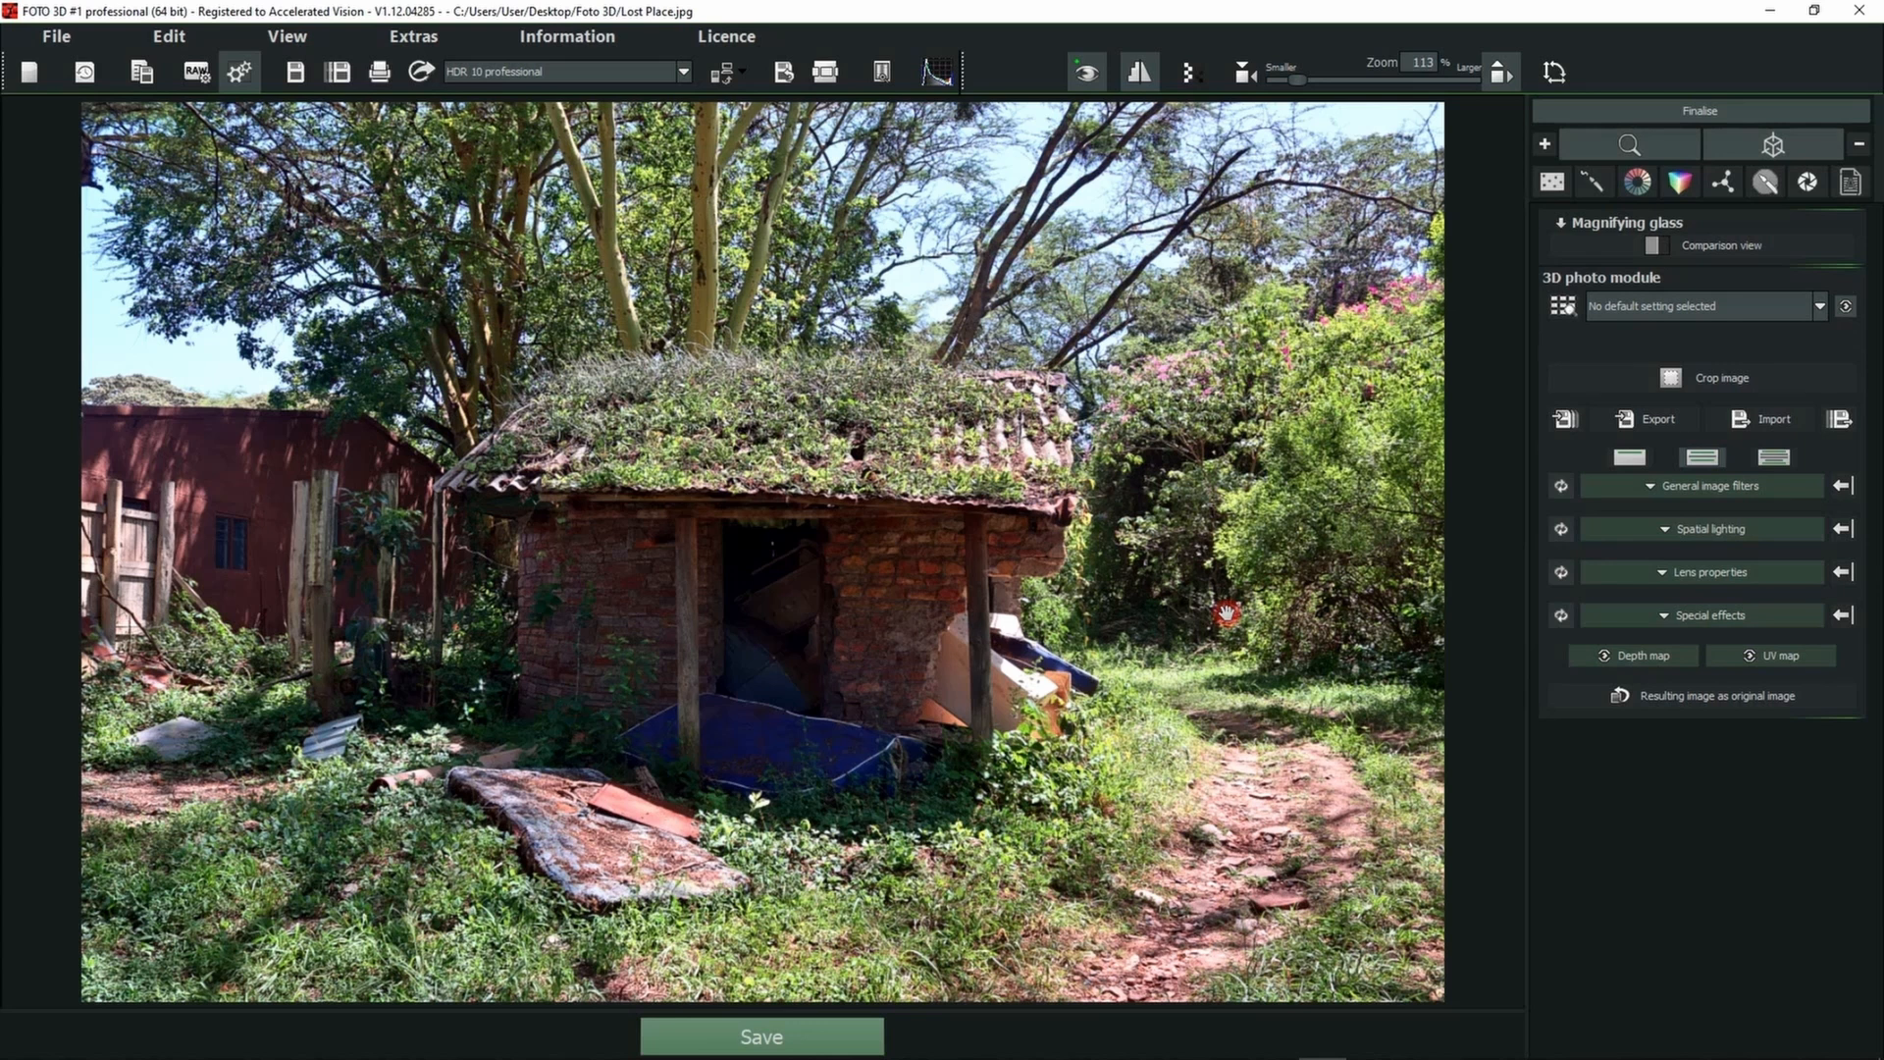
- Expand the general image filters of the 3D photo module and hide the magnifying glass section
click(1687, 489)
click(1625, 147)
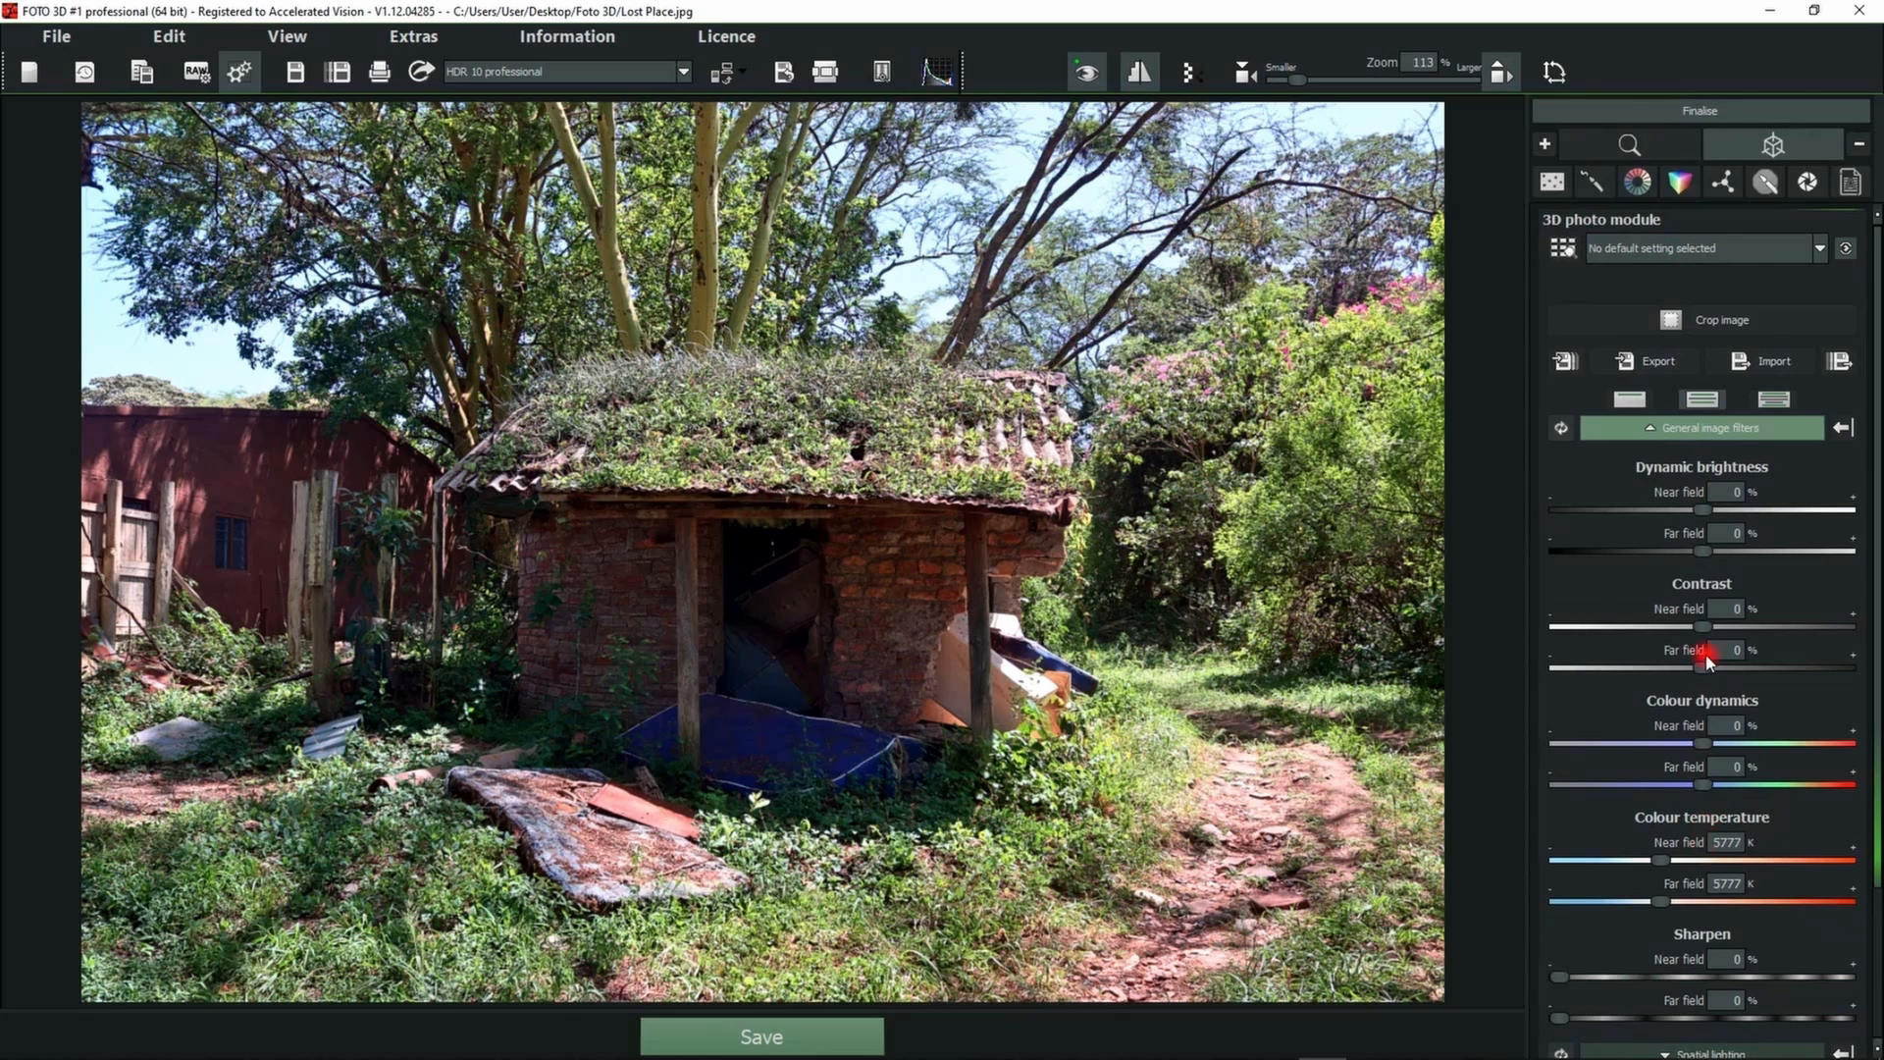
drag(1877, 439, 1876, 593)
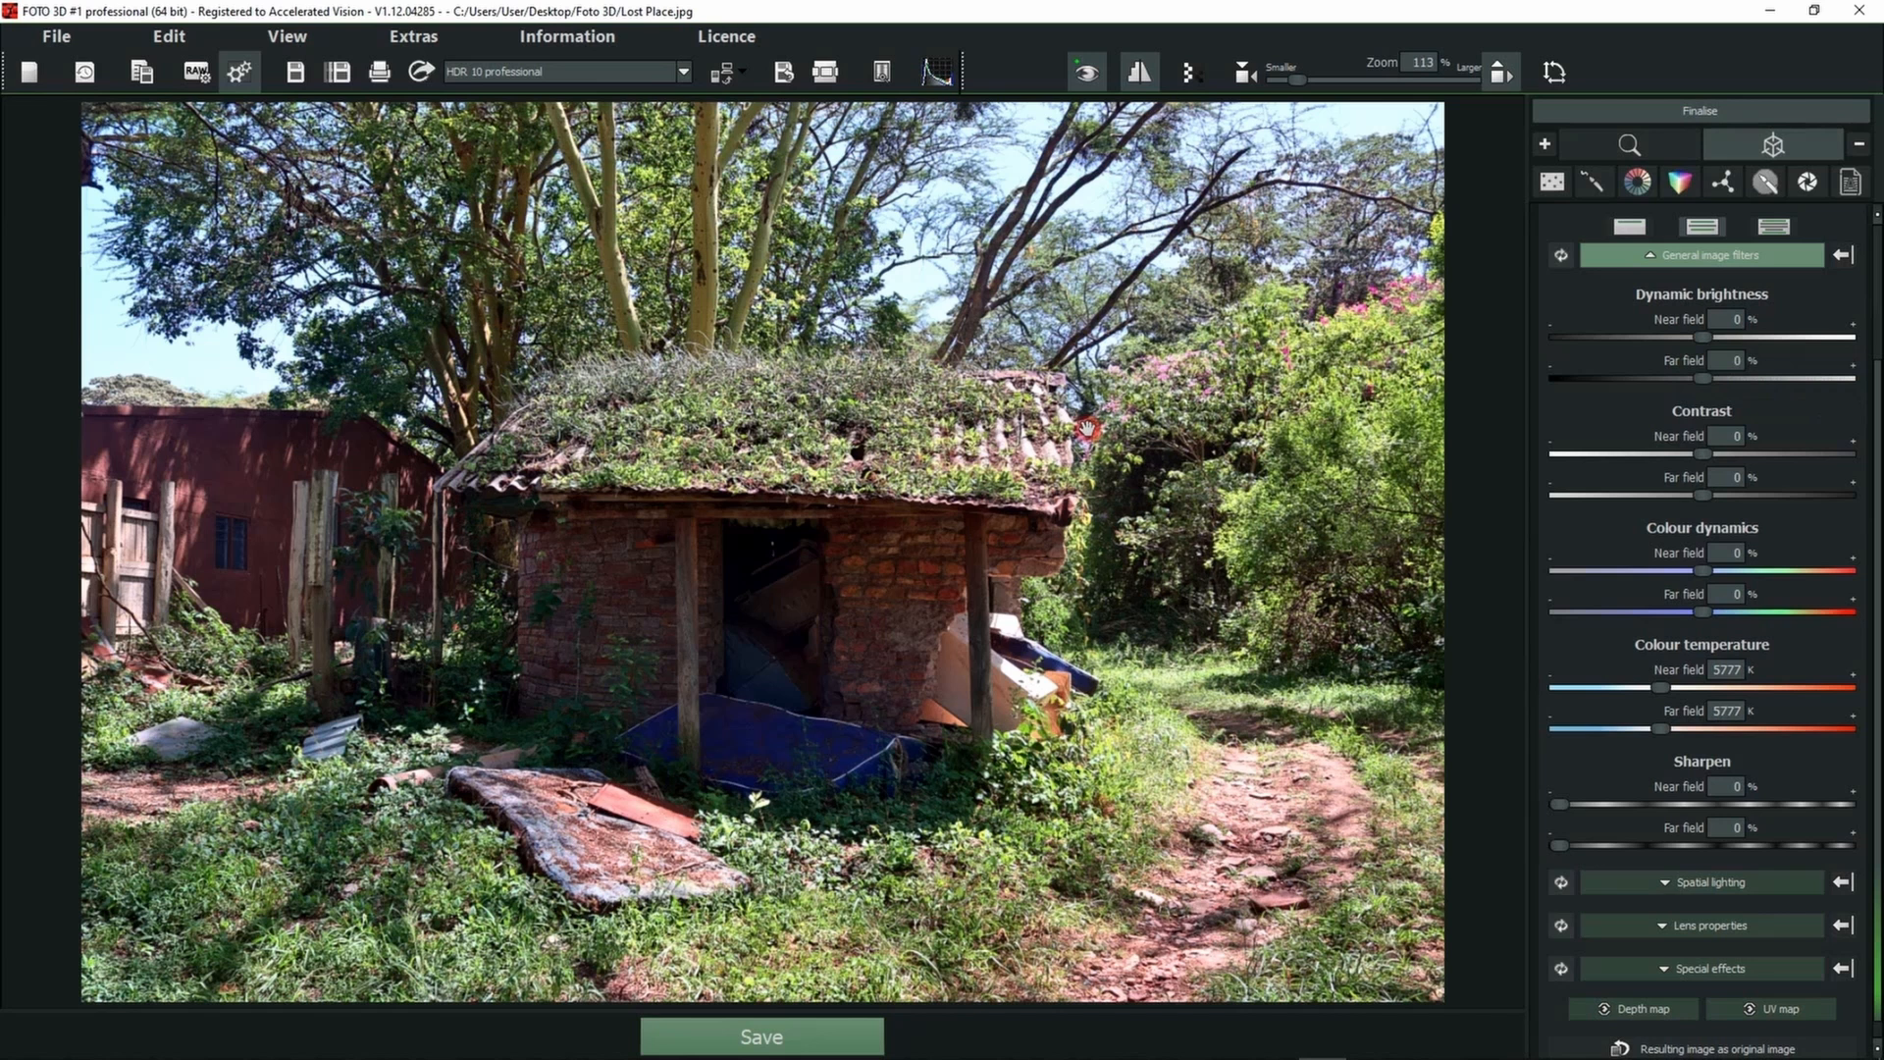
- Try a dynamic brightness of -56% near field and 57% far field, and reset the general image filters
click(1619, 336)
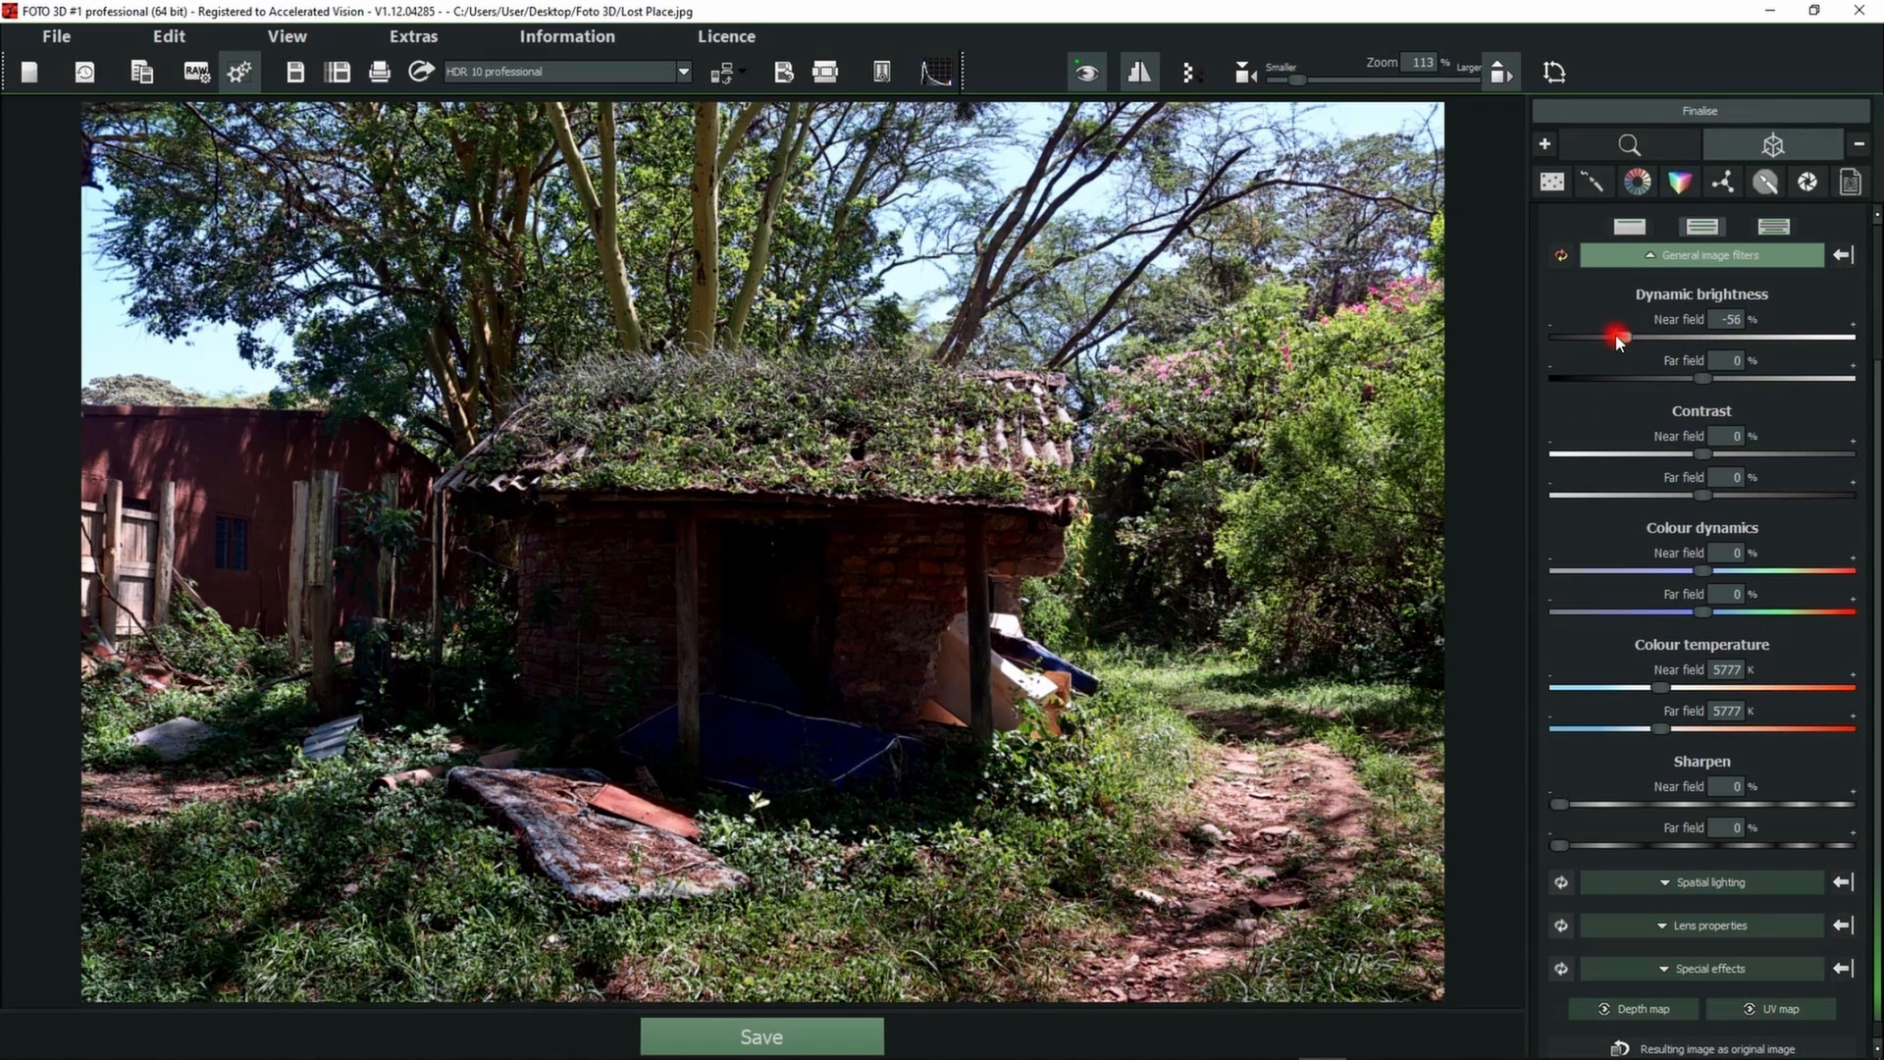
click(1774, 377)
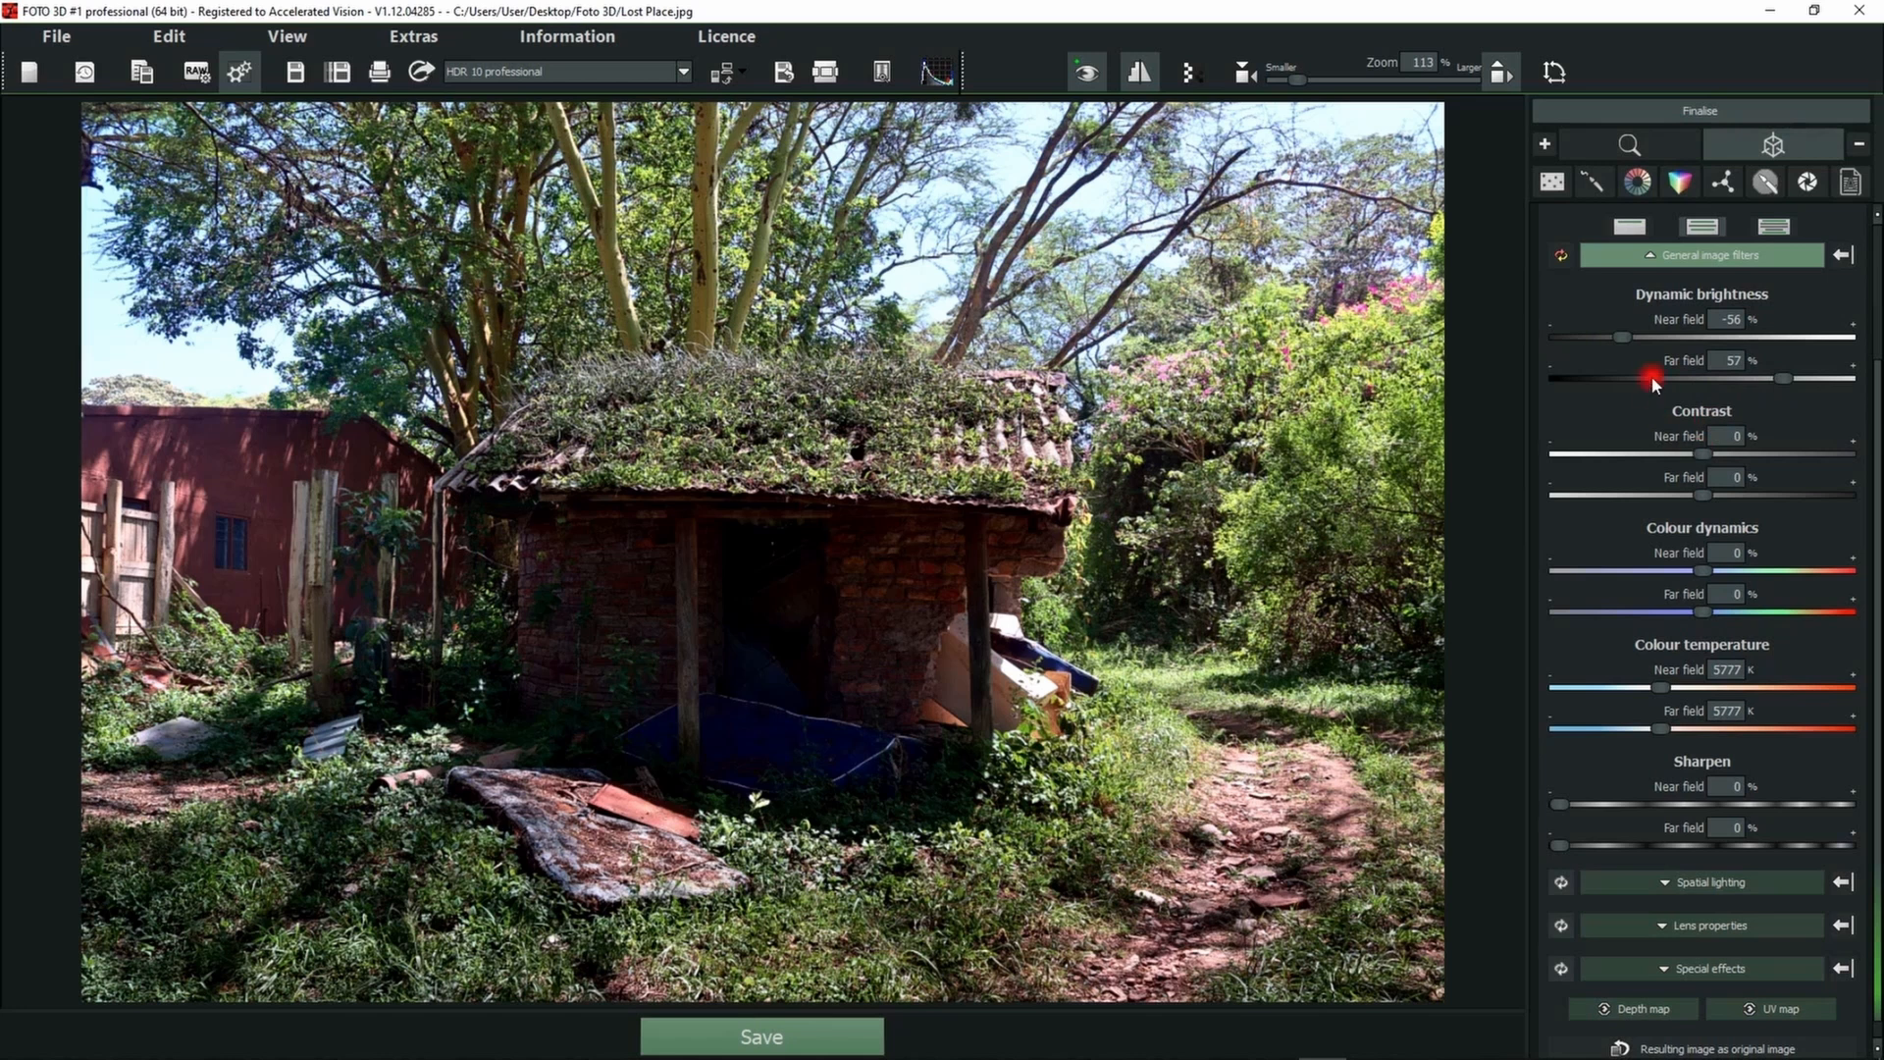
click(1566, 255)
- Set the contrast to -54% in the near field and 56% in the far field
click(1761, 453)
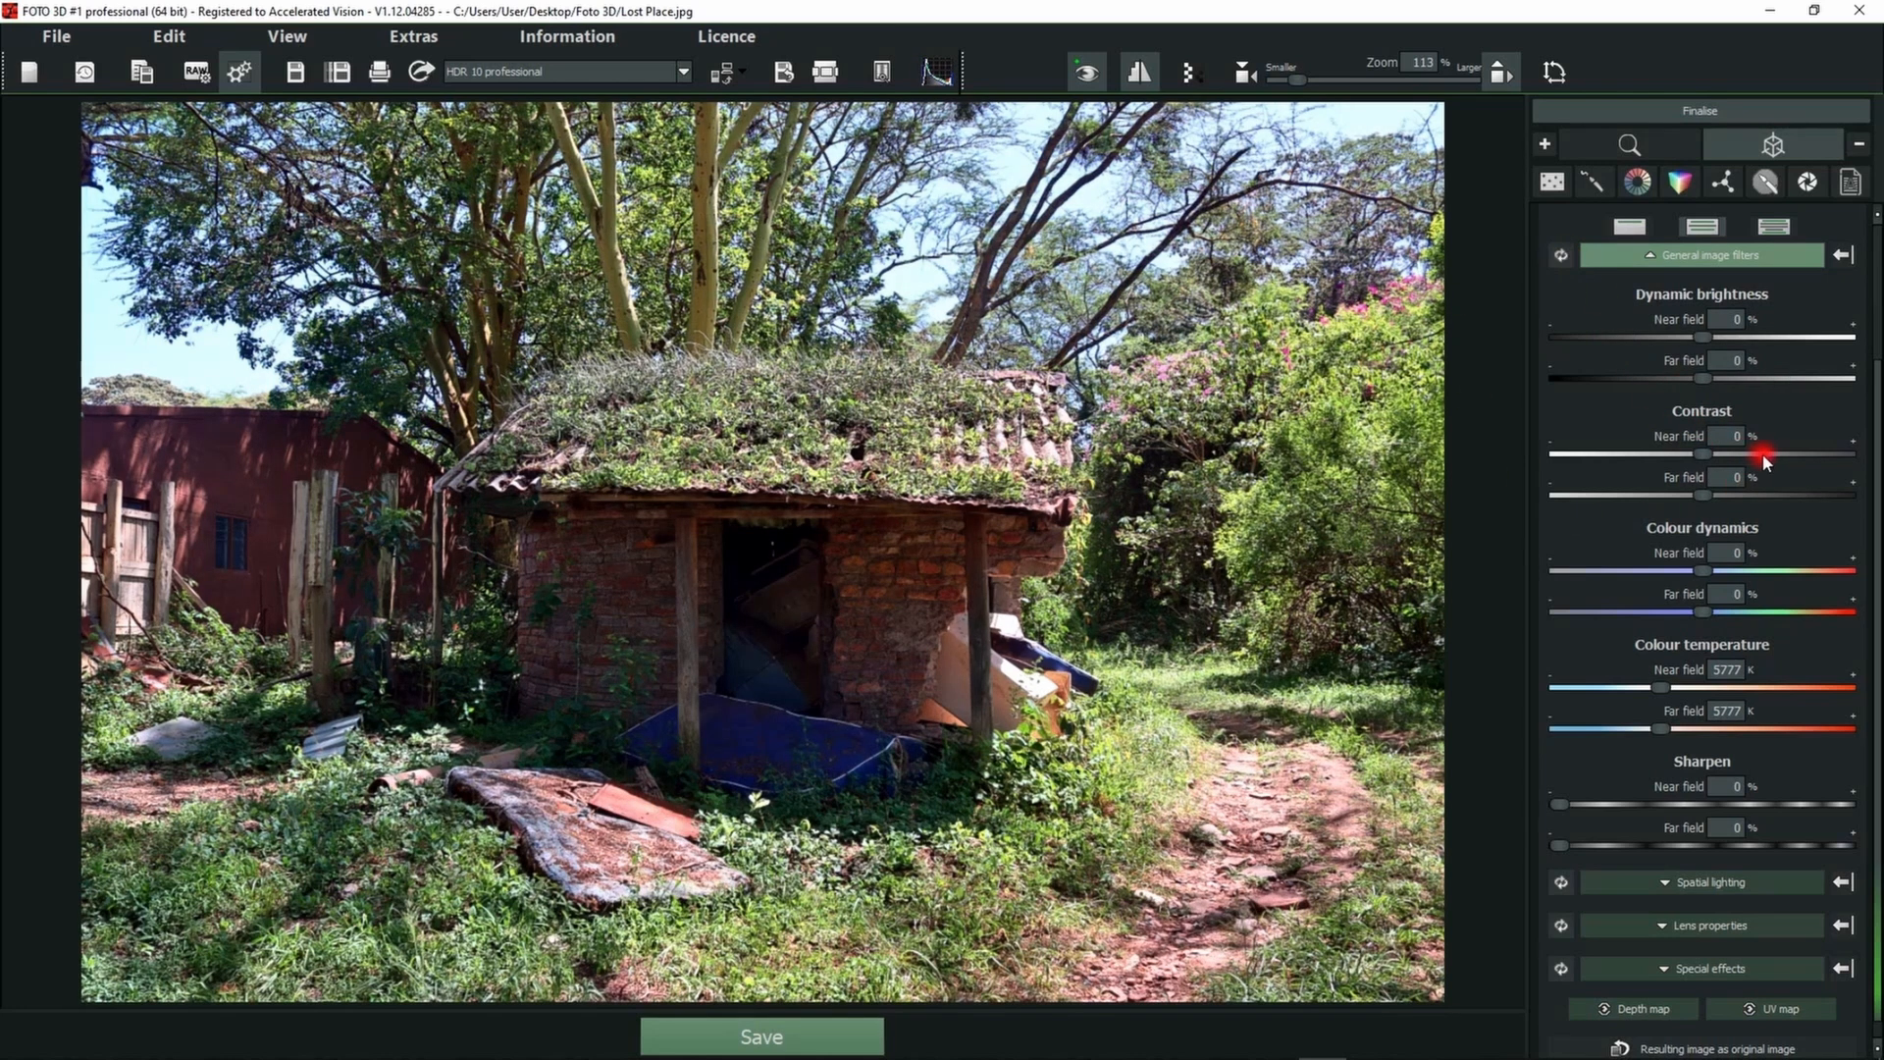
drag(1652, 496, 1781, 496)
drag(1761, 453, 1621, 453)
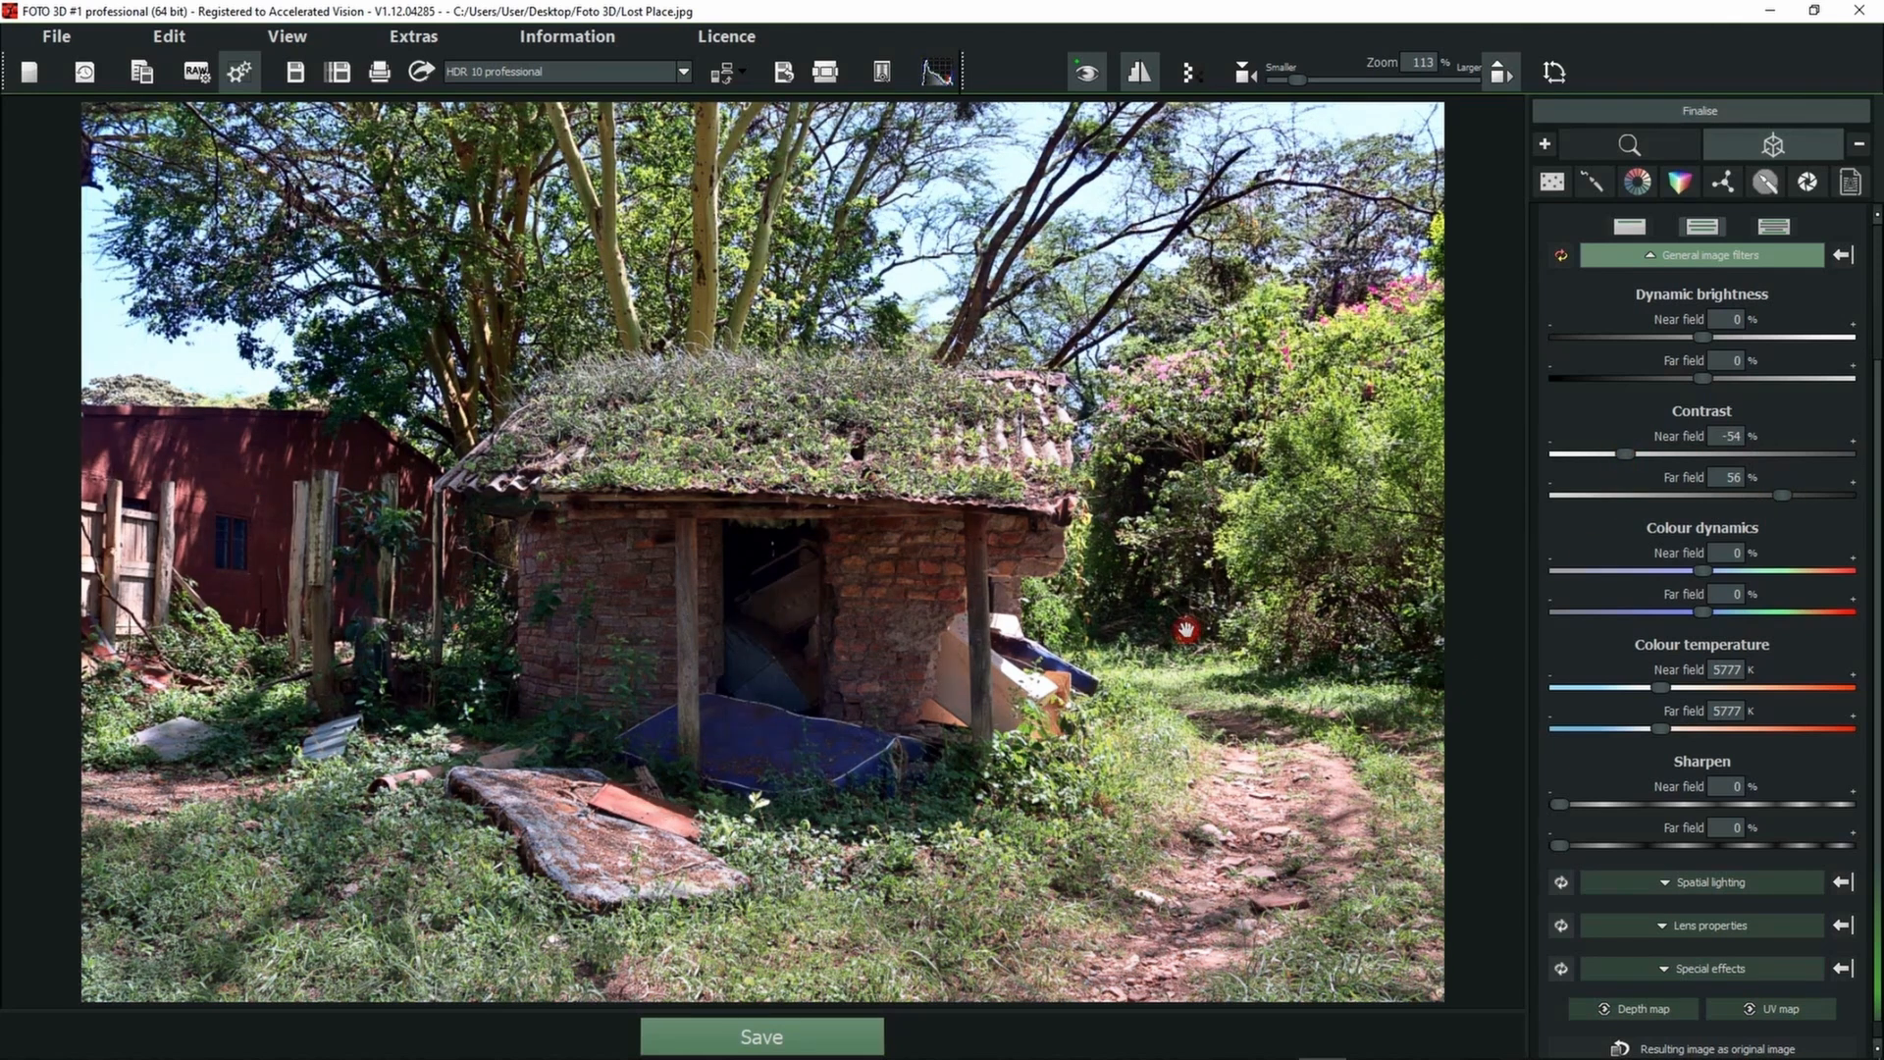
- Set colour dynamics to 40% near field and -50% far field, and colour temperature to 10123 K near field and 4824 K far field
drag(1701, 570, 1630, 611)
drag(1658, 686, 1749, 729)
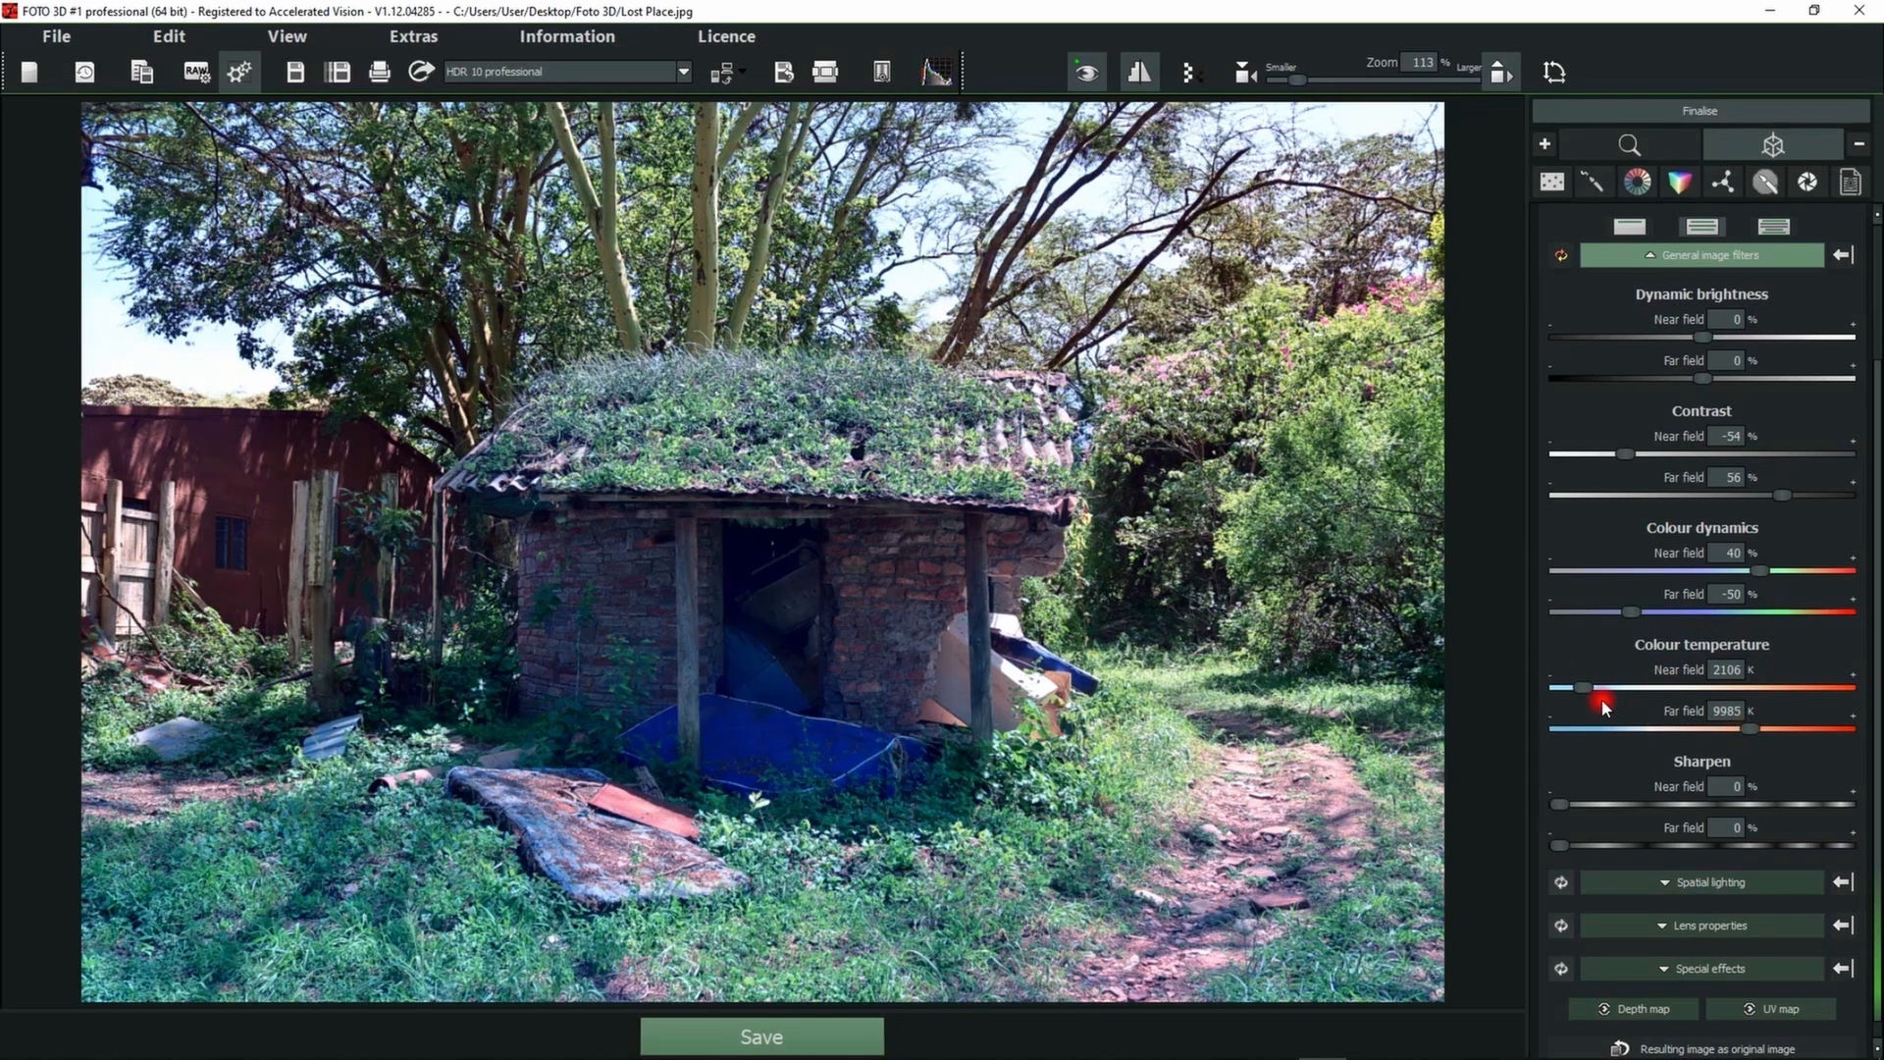
drag(1584, 687, 1636, 728)
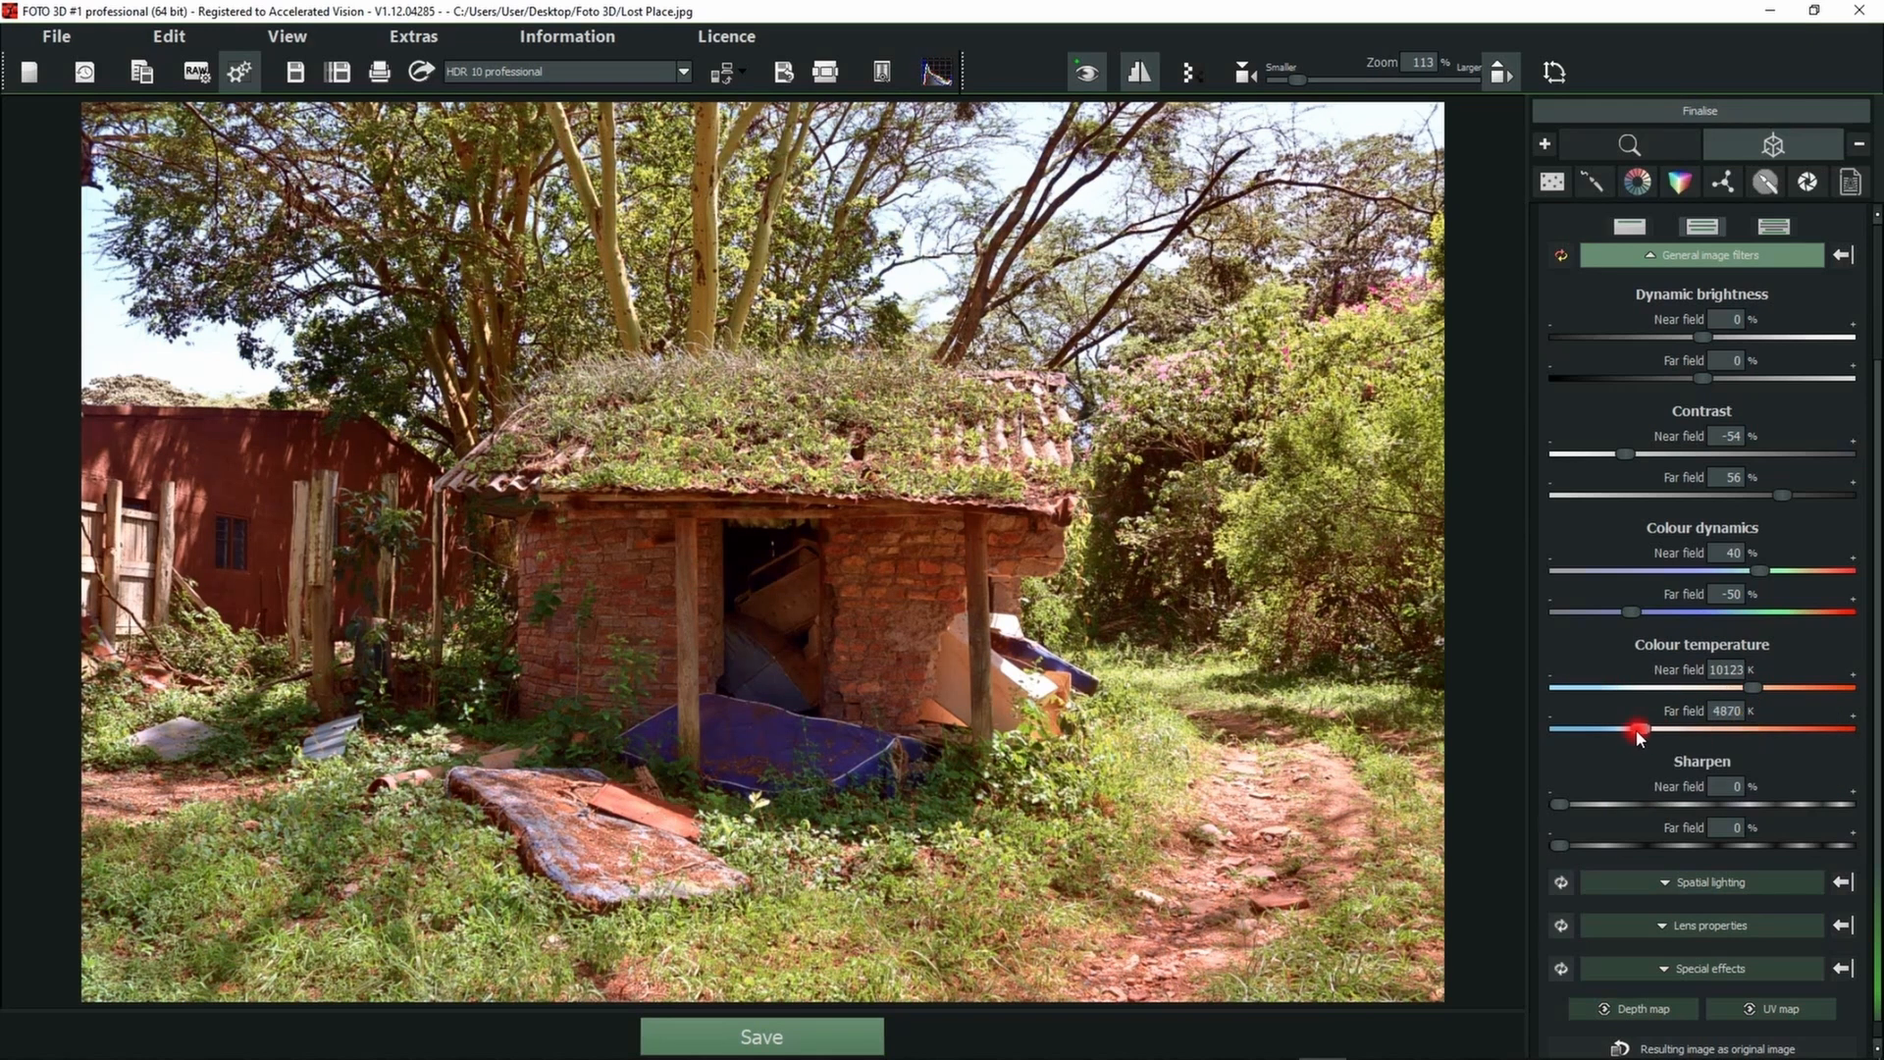
- Try different sharpening strengths for the near field and reset all general image filters
scroll(1722, 666, down, 1)
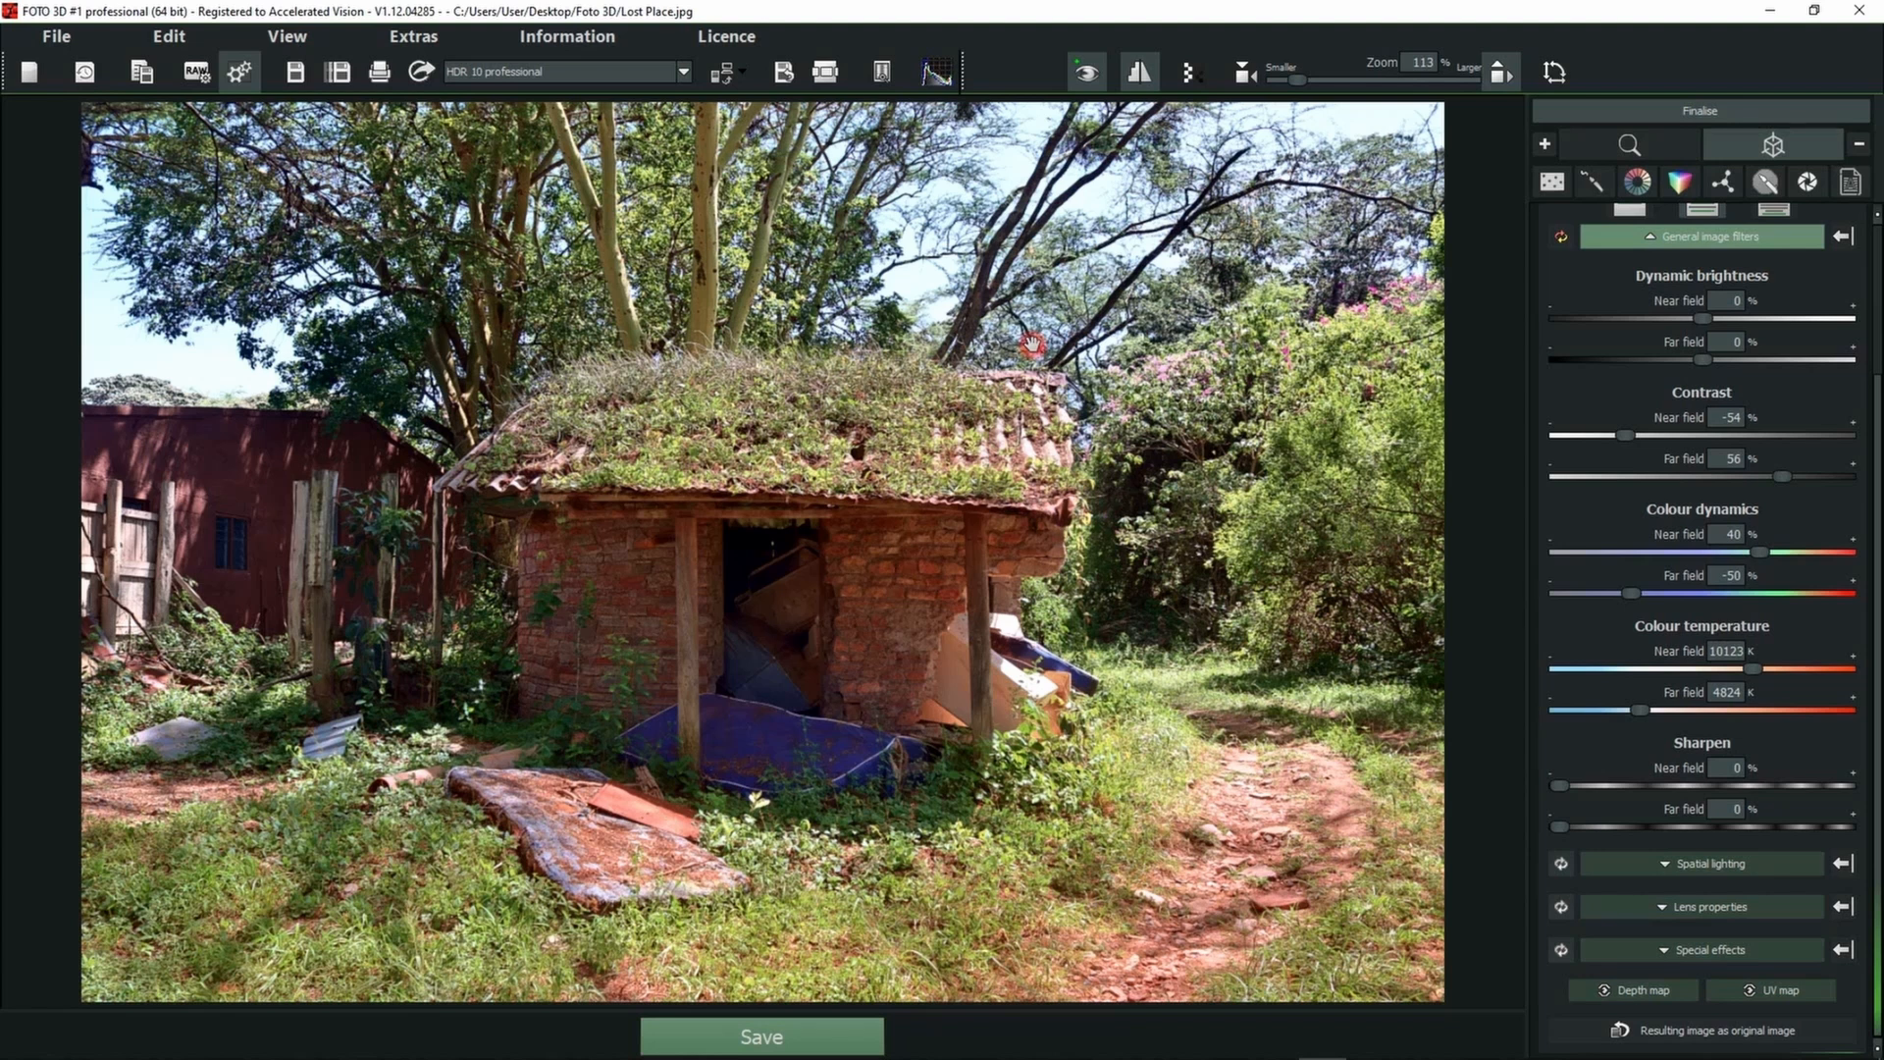
click(1715, 786)
drag(1718, 785, 1840, 785)
drag(1837, 788, 1433, 790)
click(1563, 235)
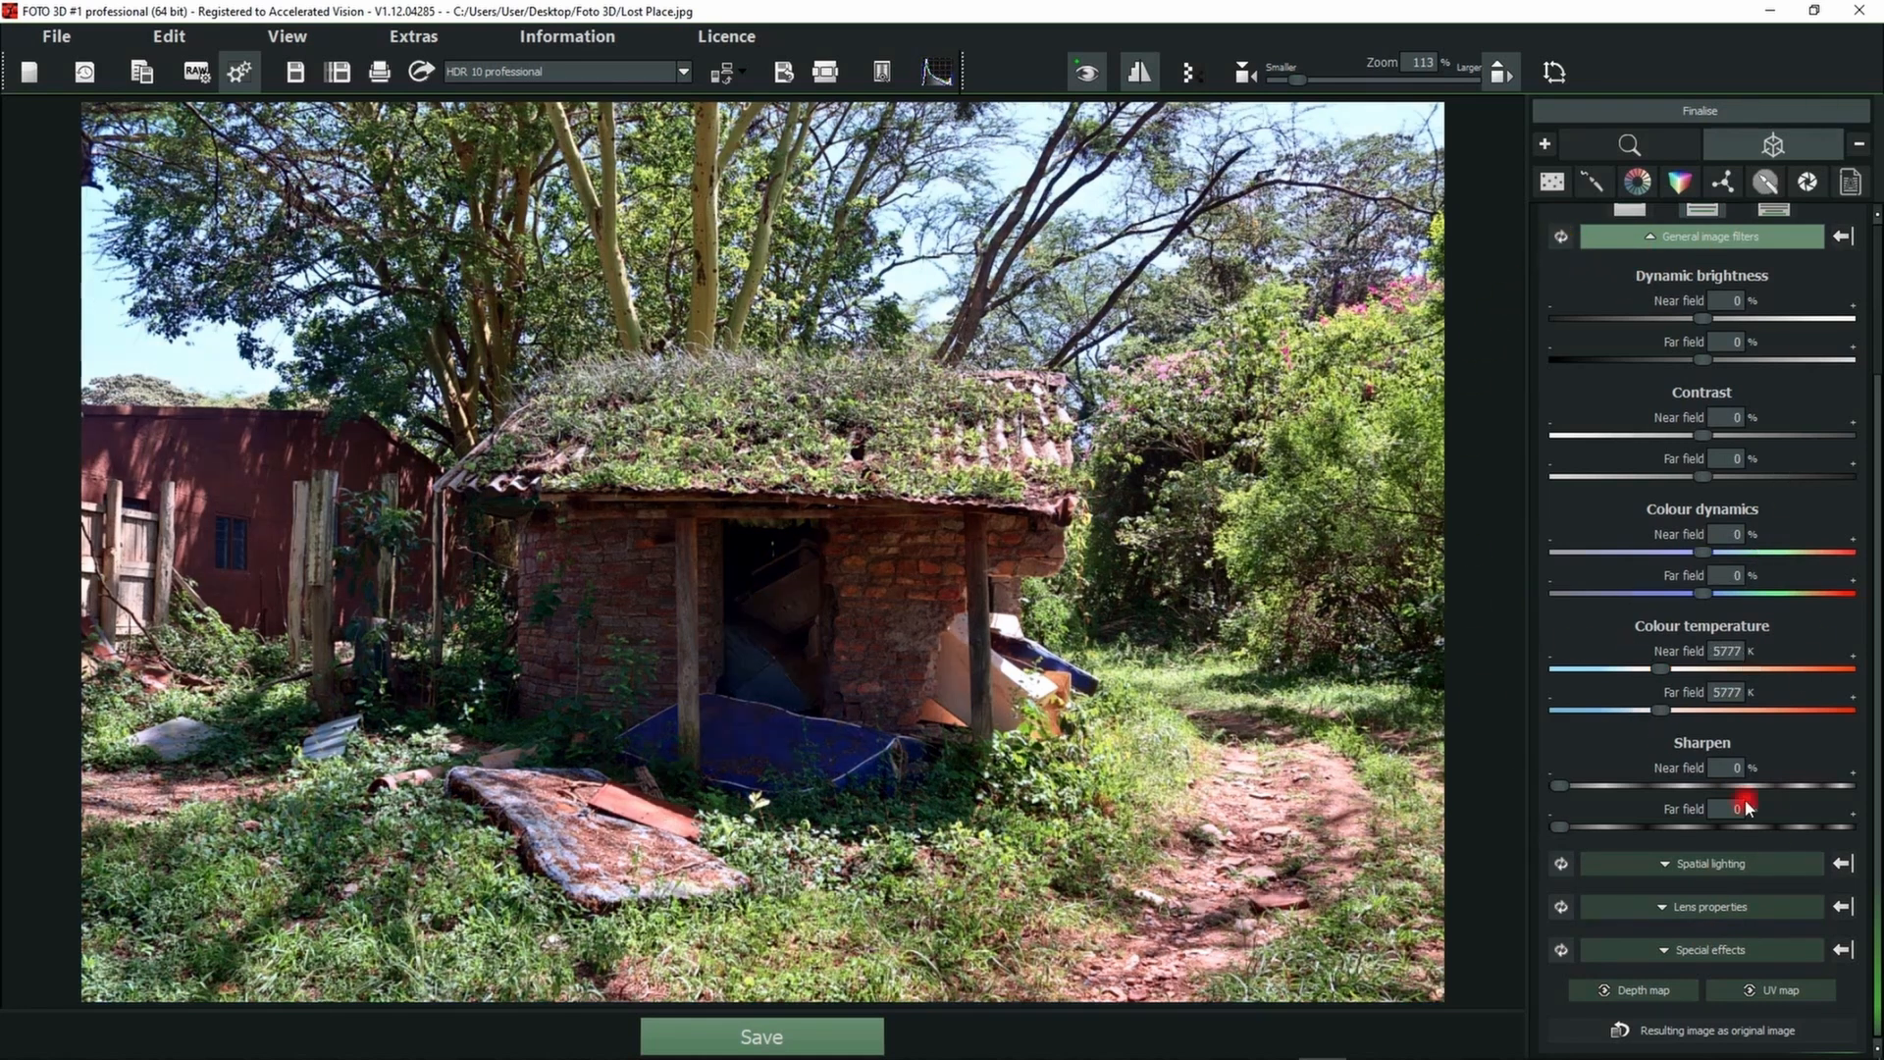
- Collapse the general image filters and expand the spatial lighting settings
click(1711, 239)
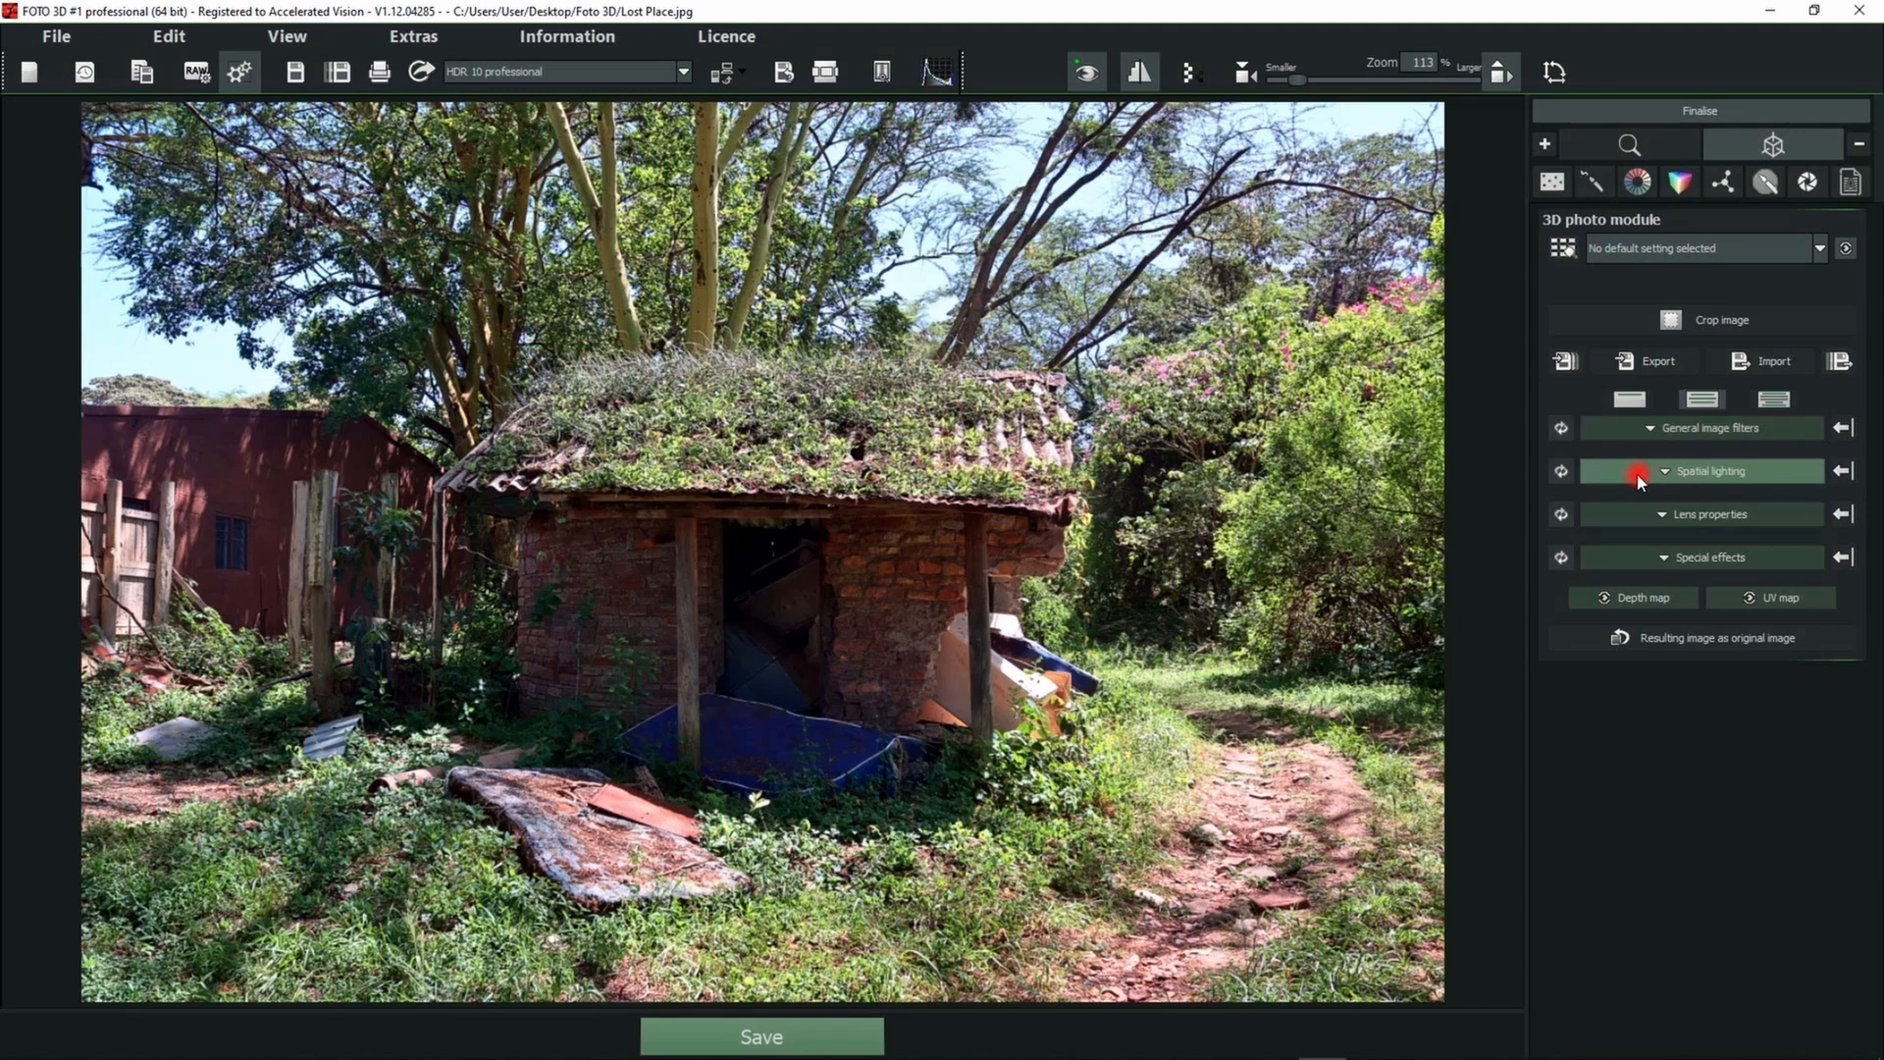
click(1636, 478)
scroll(1862, 490, down, 1)
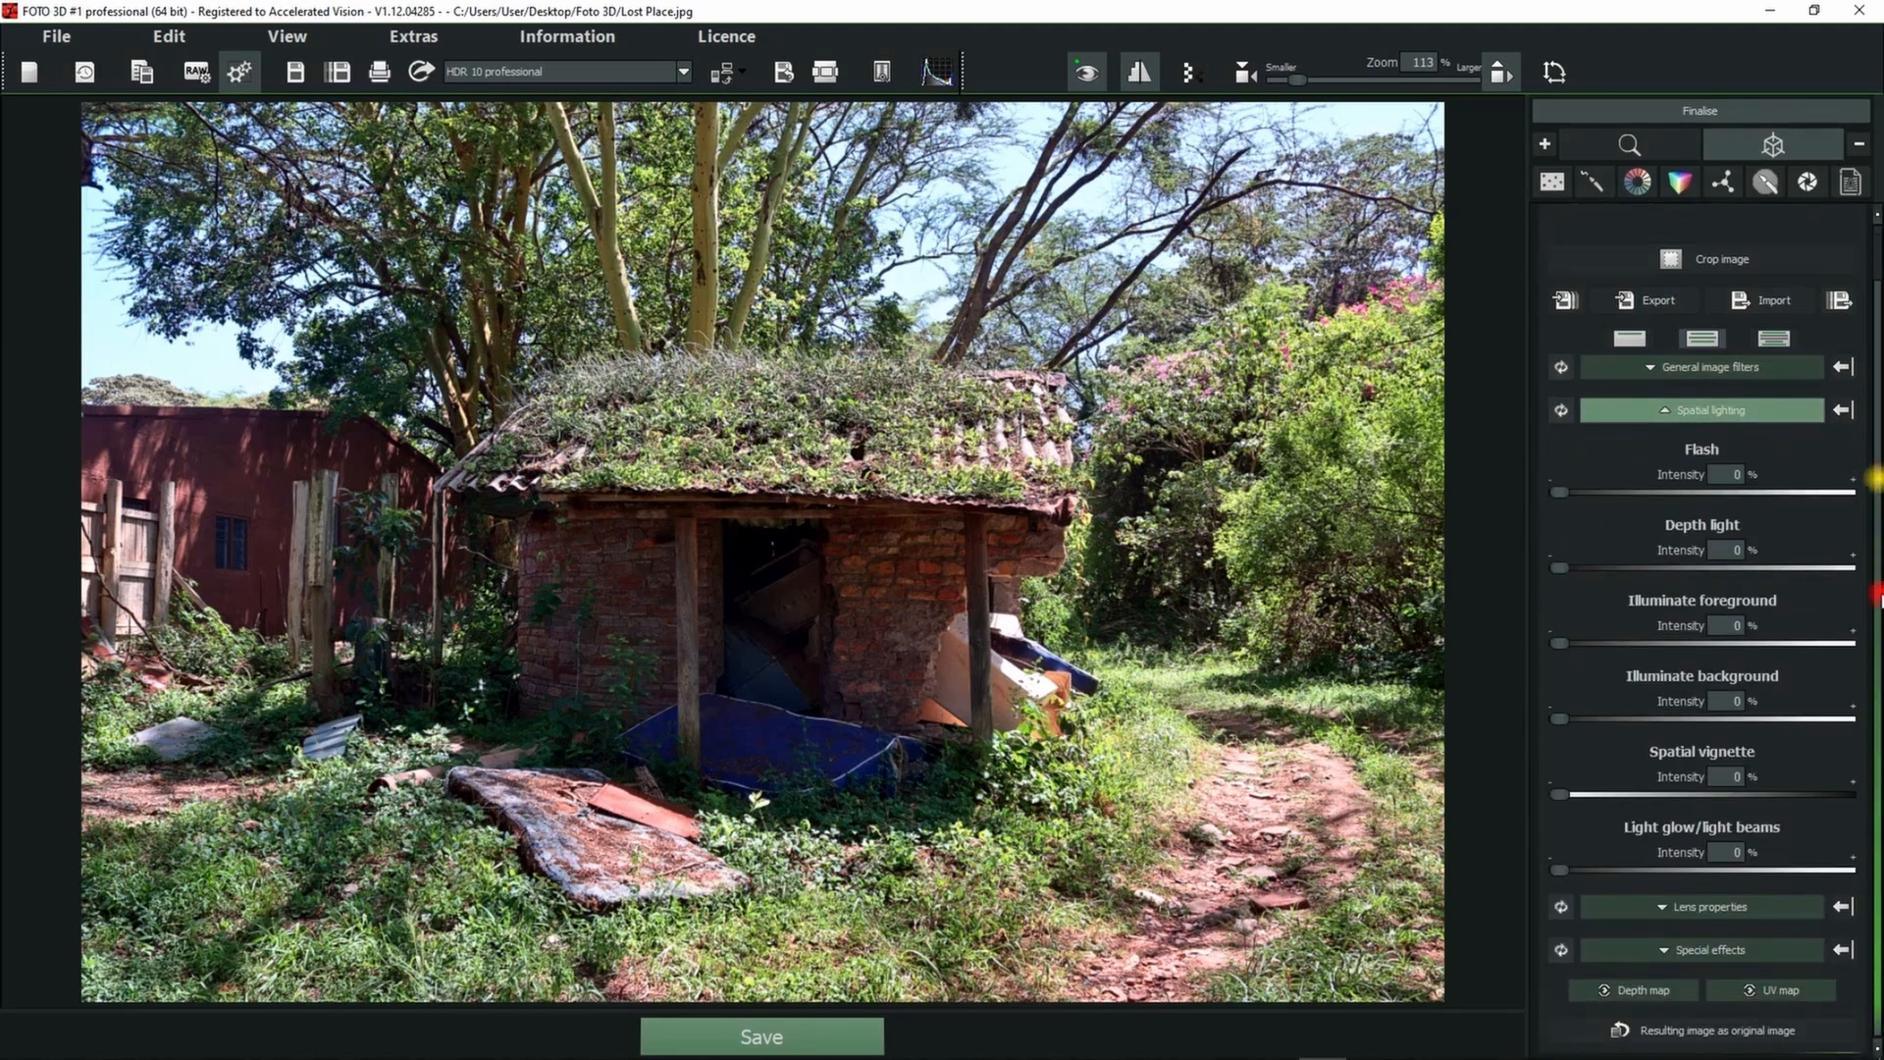
- Load the Tailor.jpg portrait from the image history
click(84, 71)
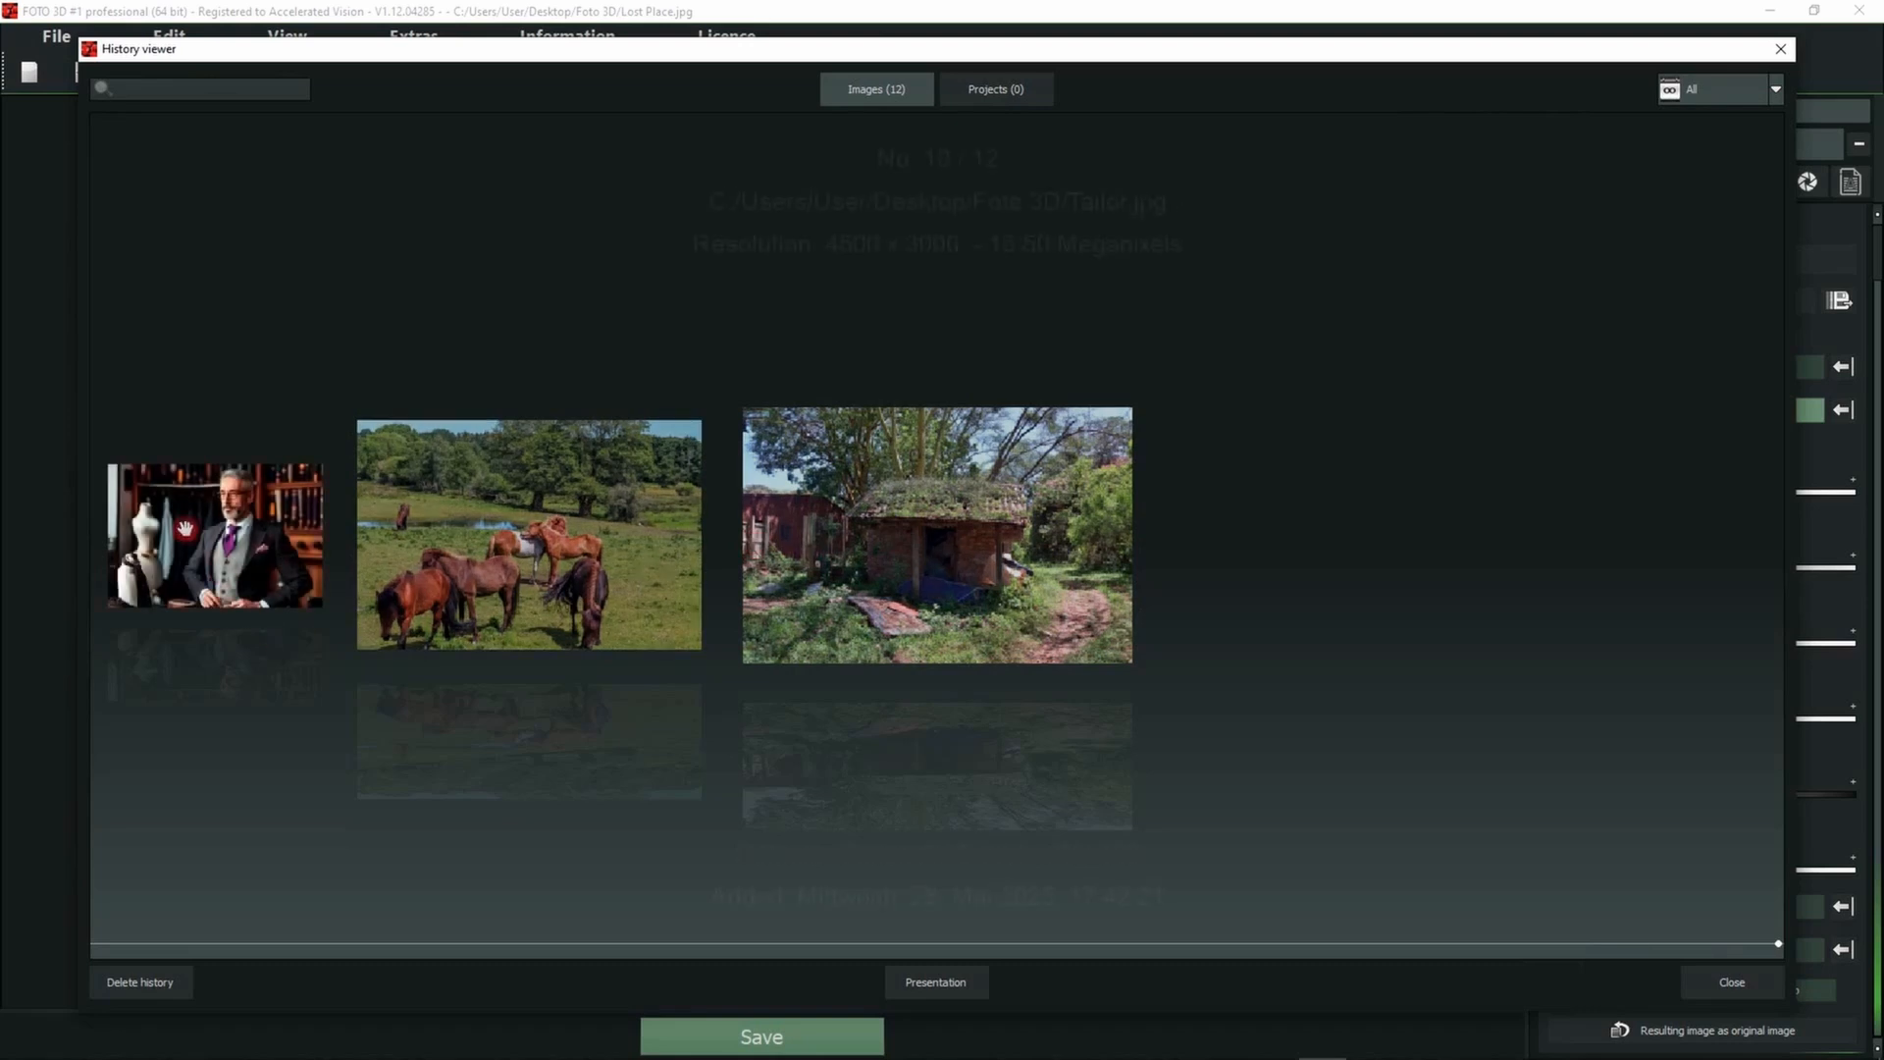
double_click(215, 513)
click(933, 560)
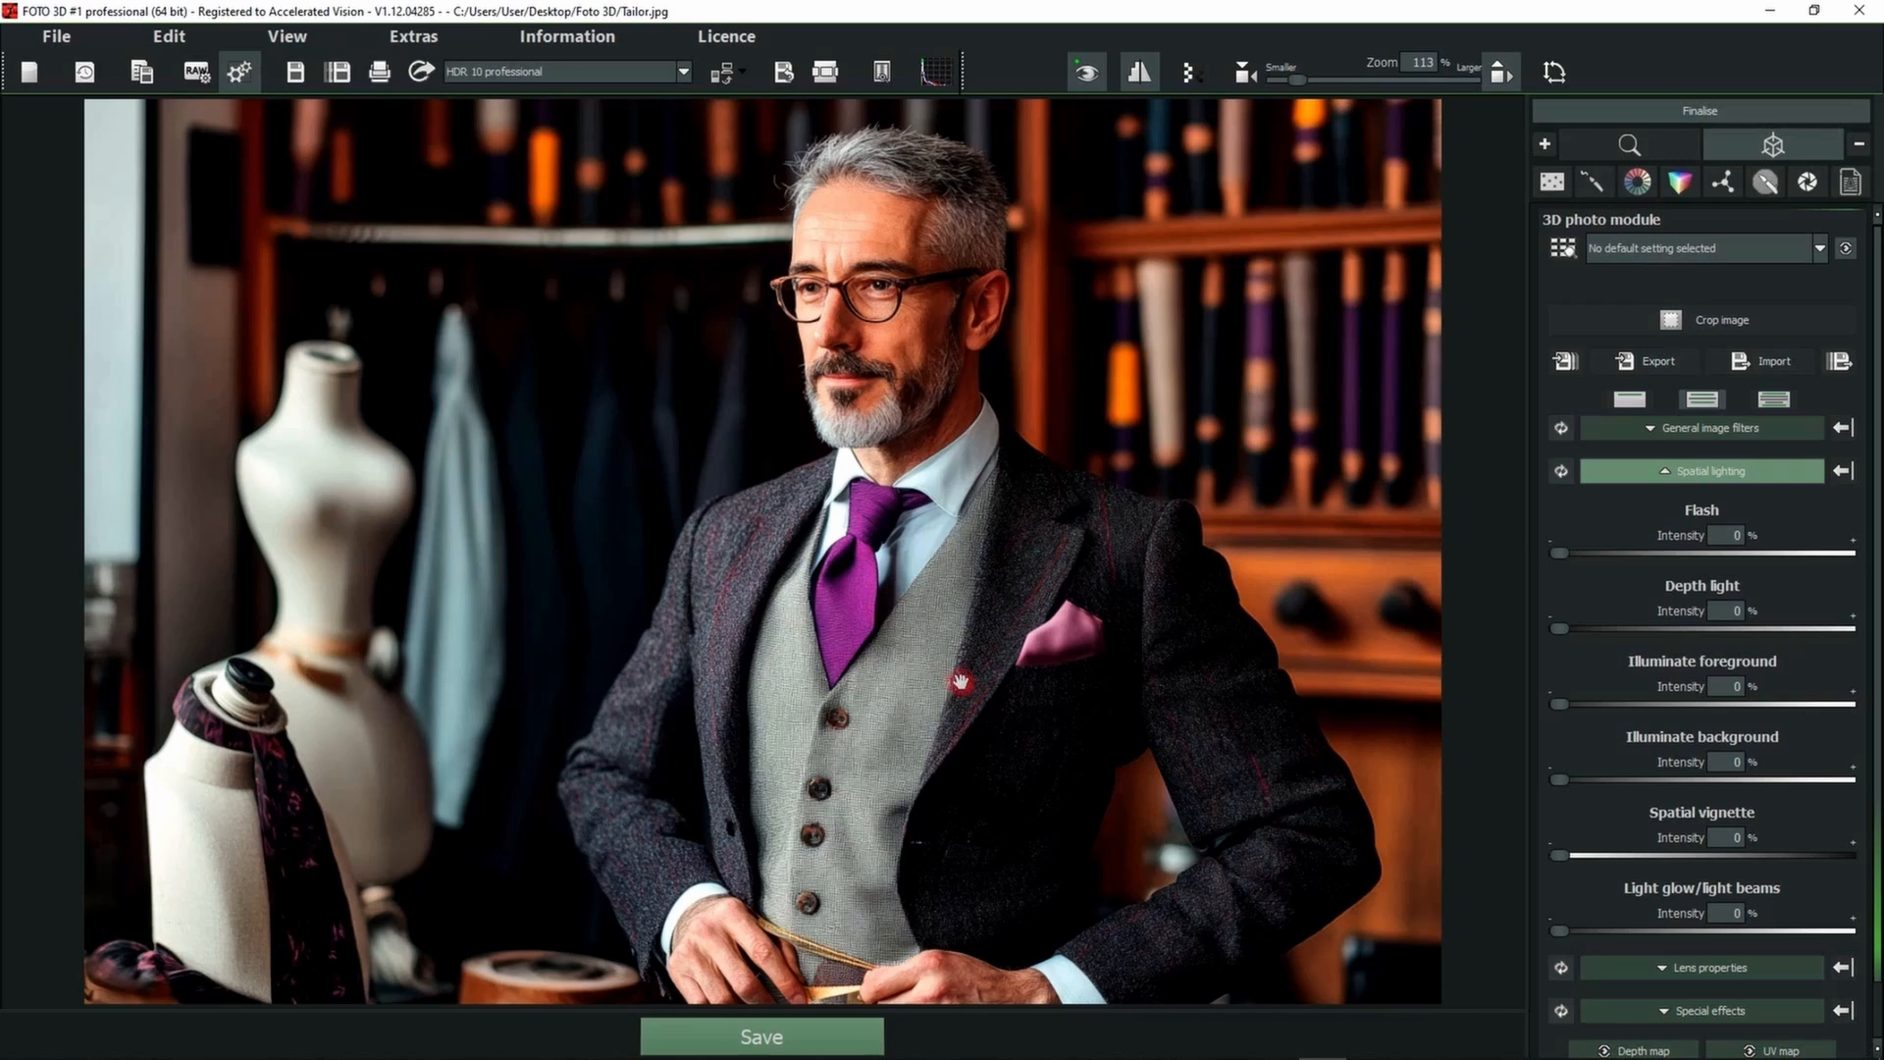
- Examine the depth map of the tailor portrait, comparing it with the original photo, and return to the normal view
drag(1876, 363, 1878, 545)
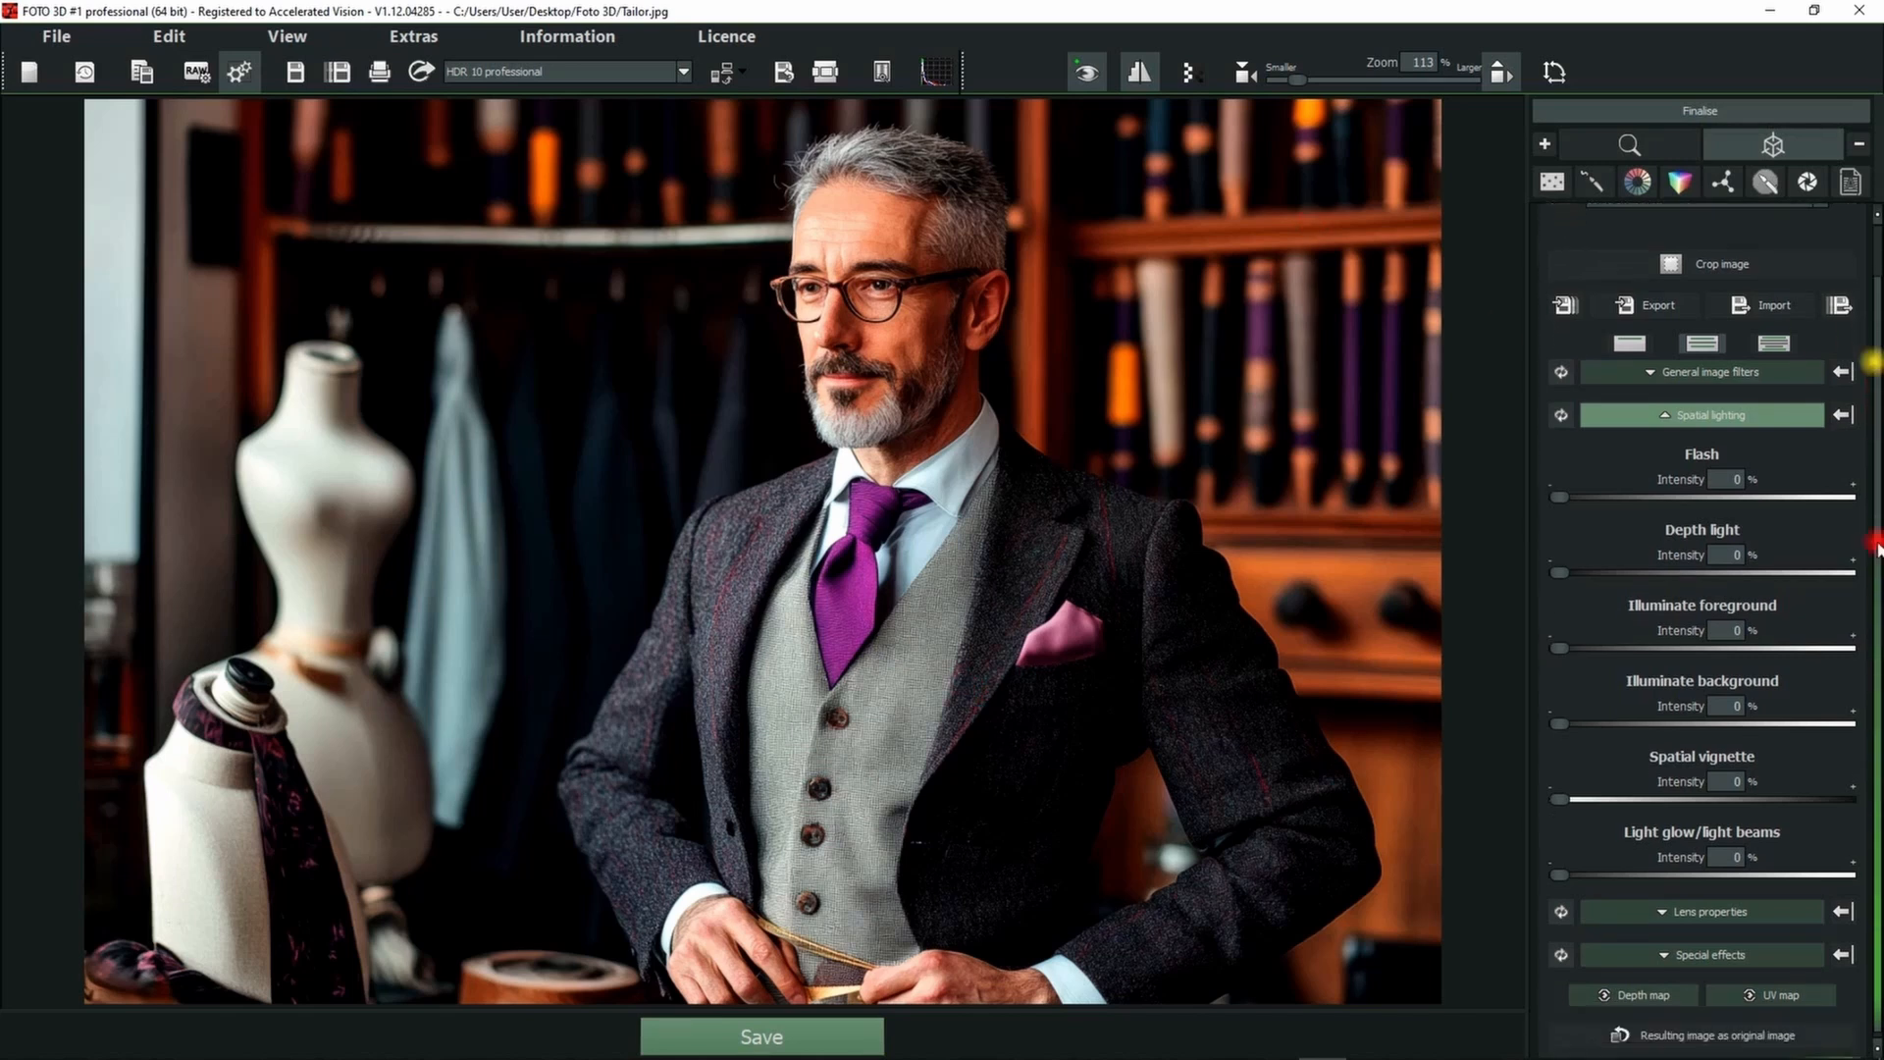
click(1637, 994)
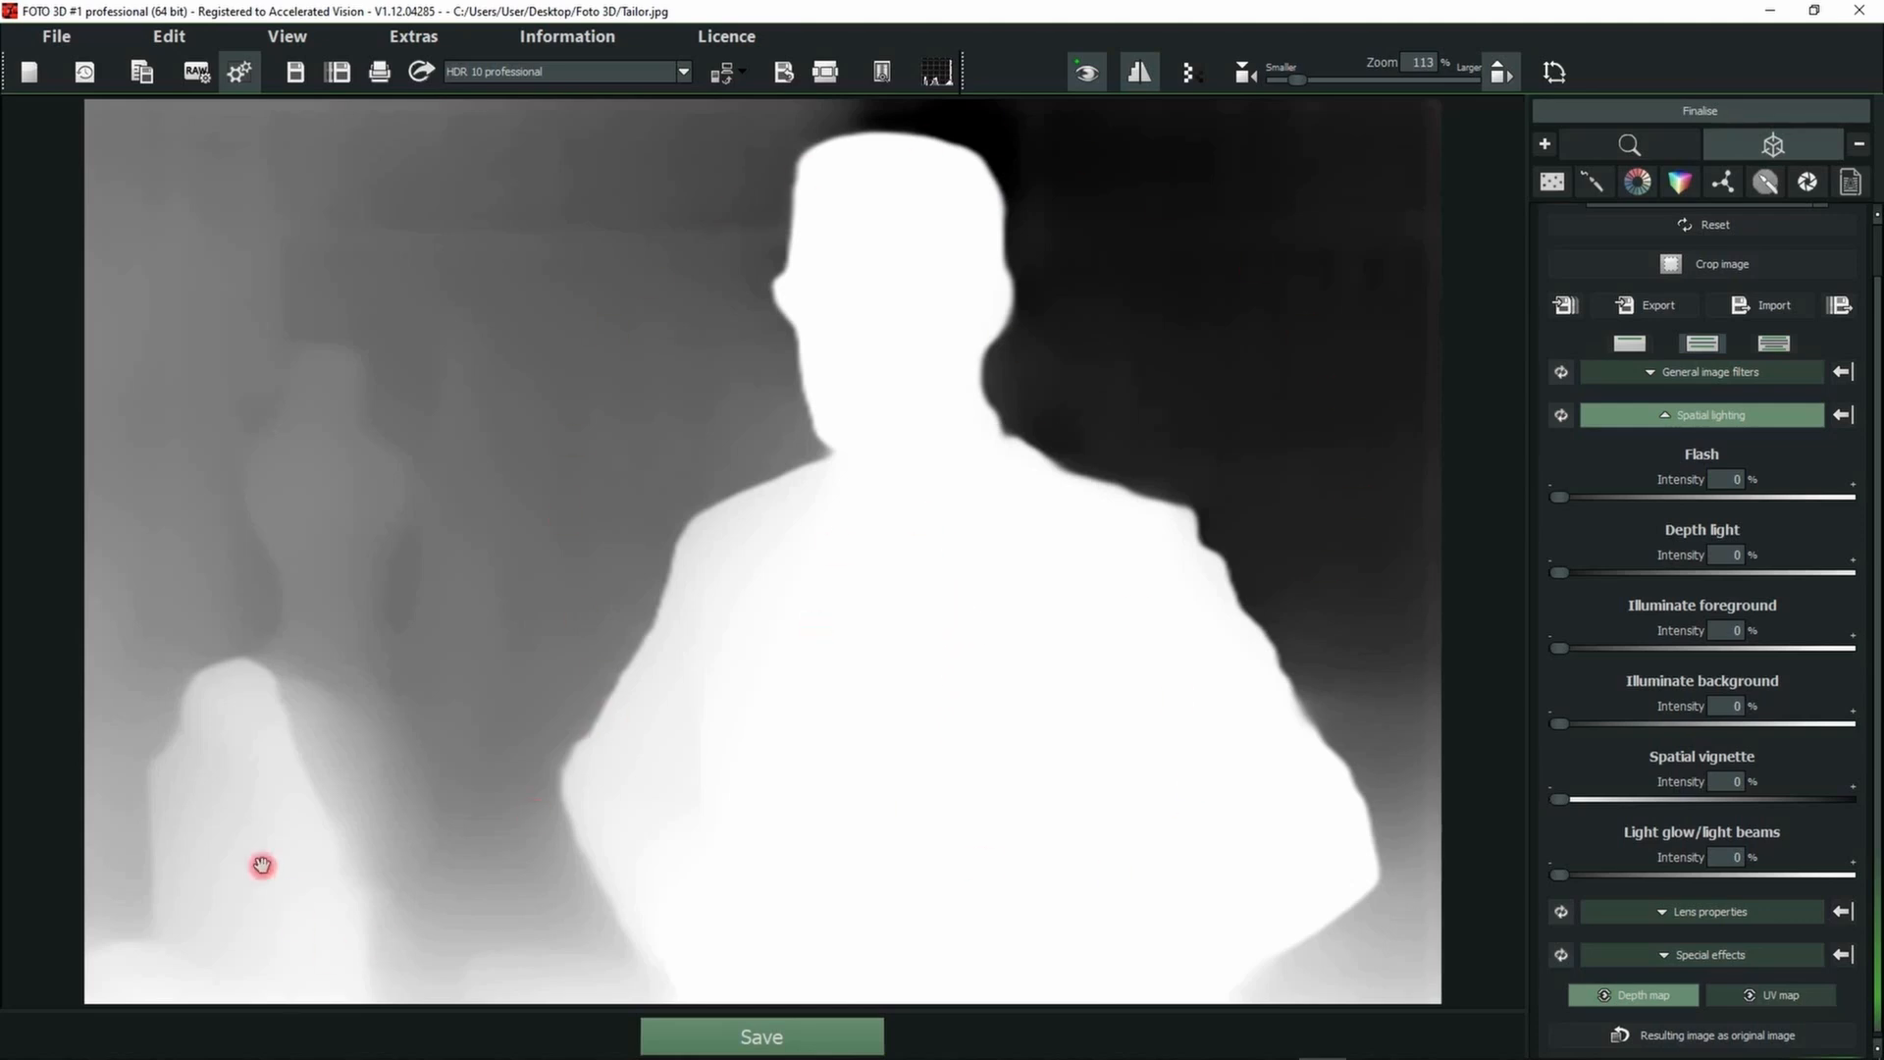
click(442, 714)
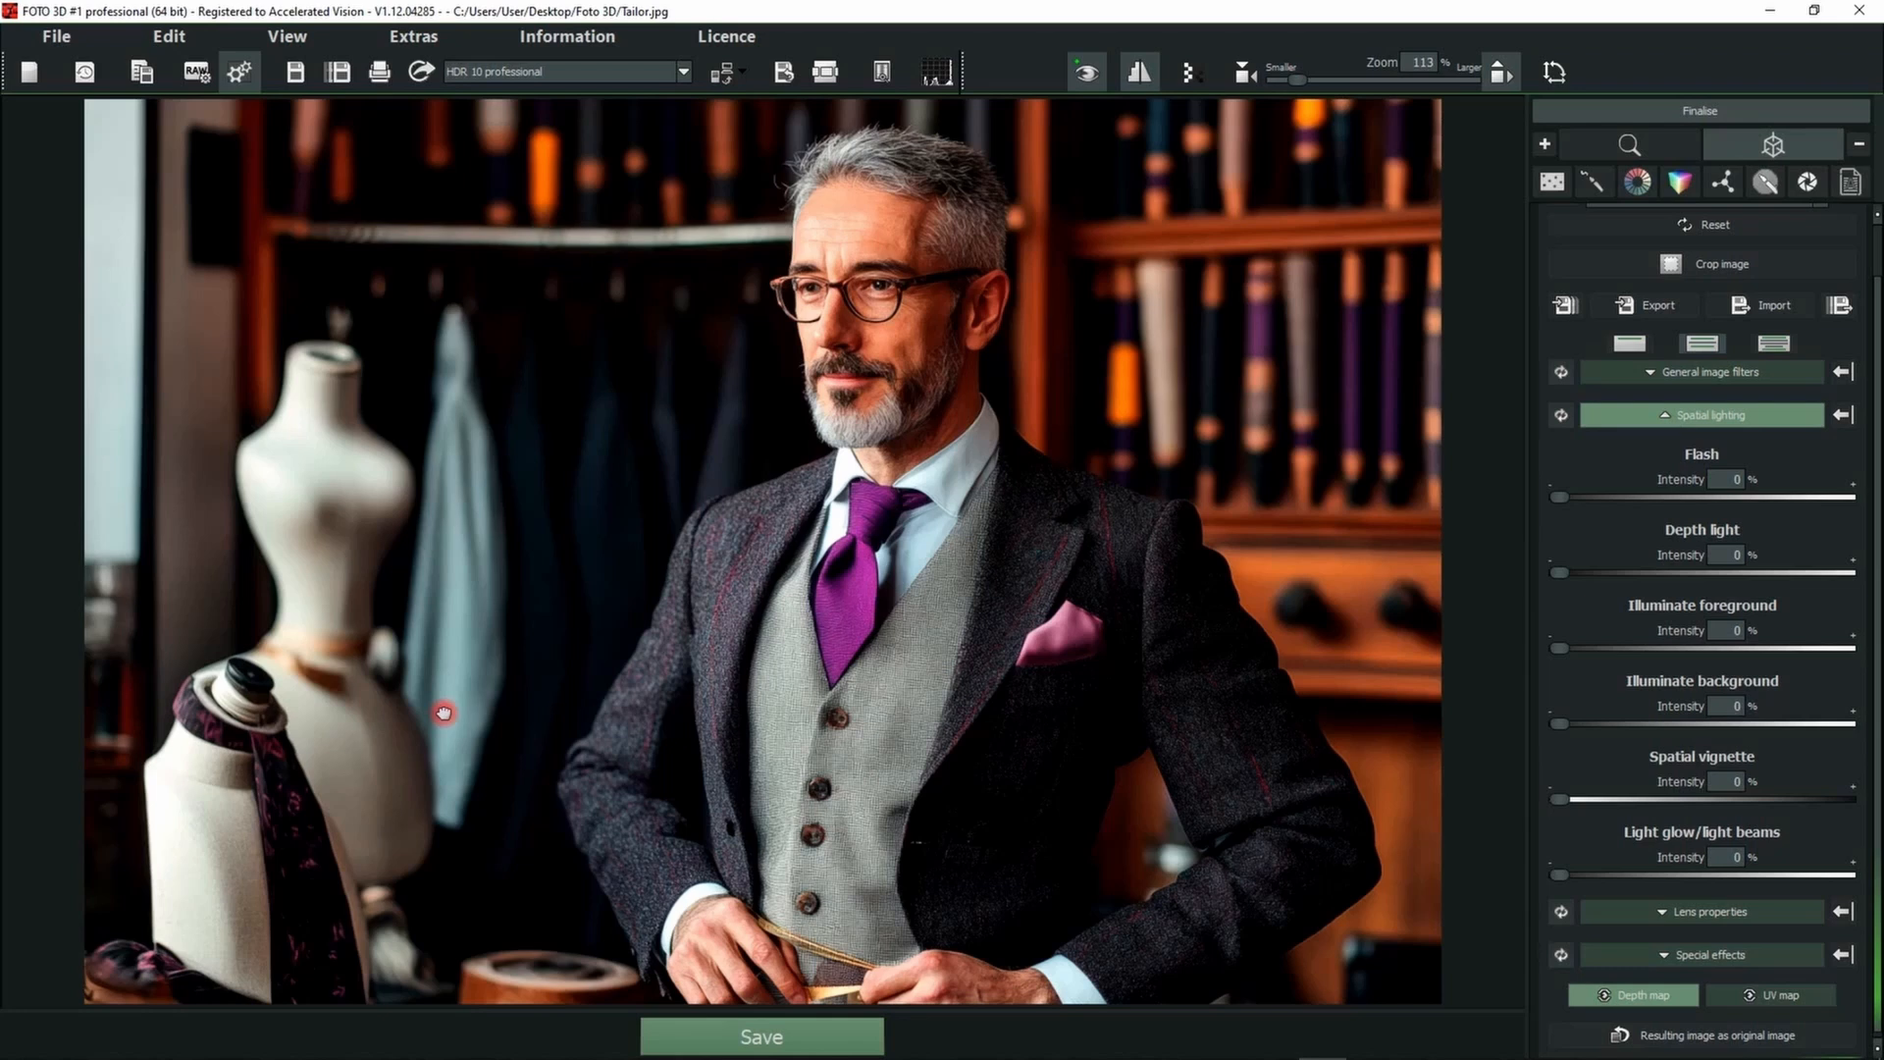
scroll(520, 657, down, 3)
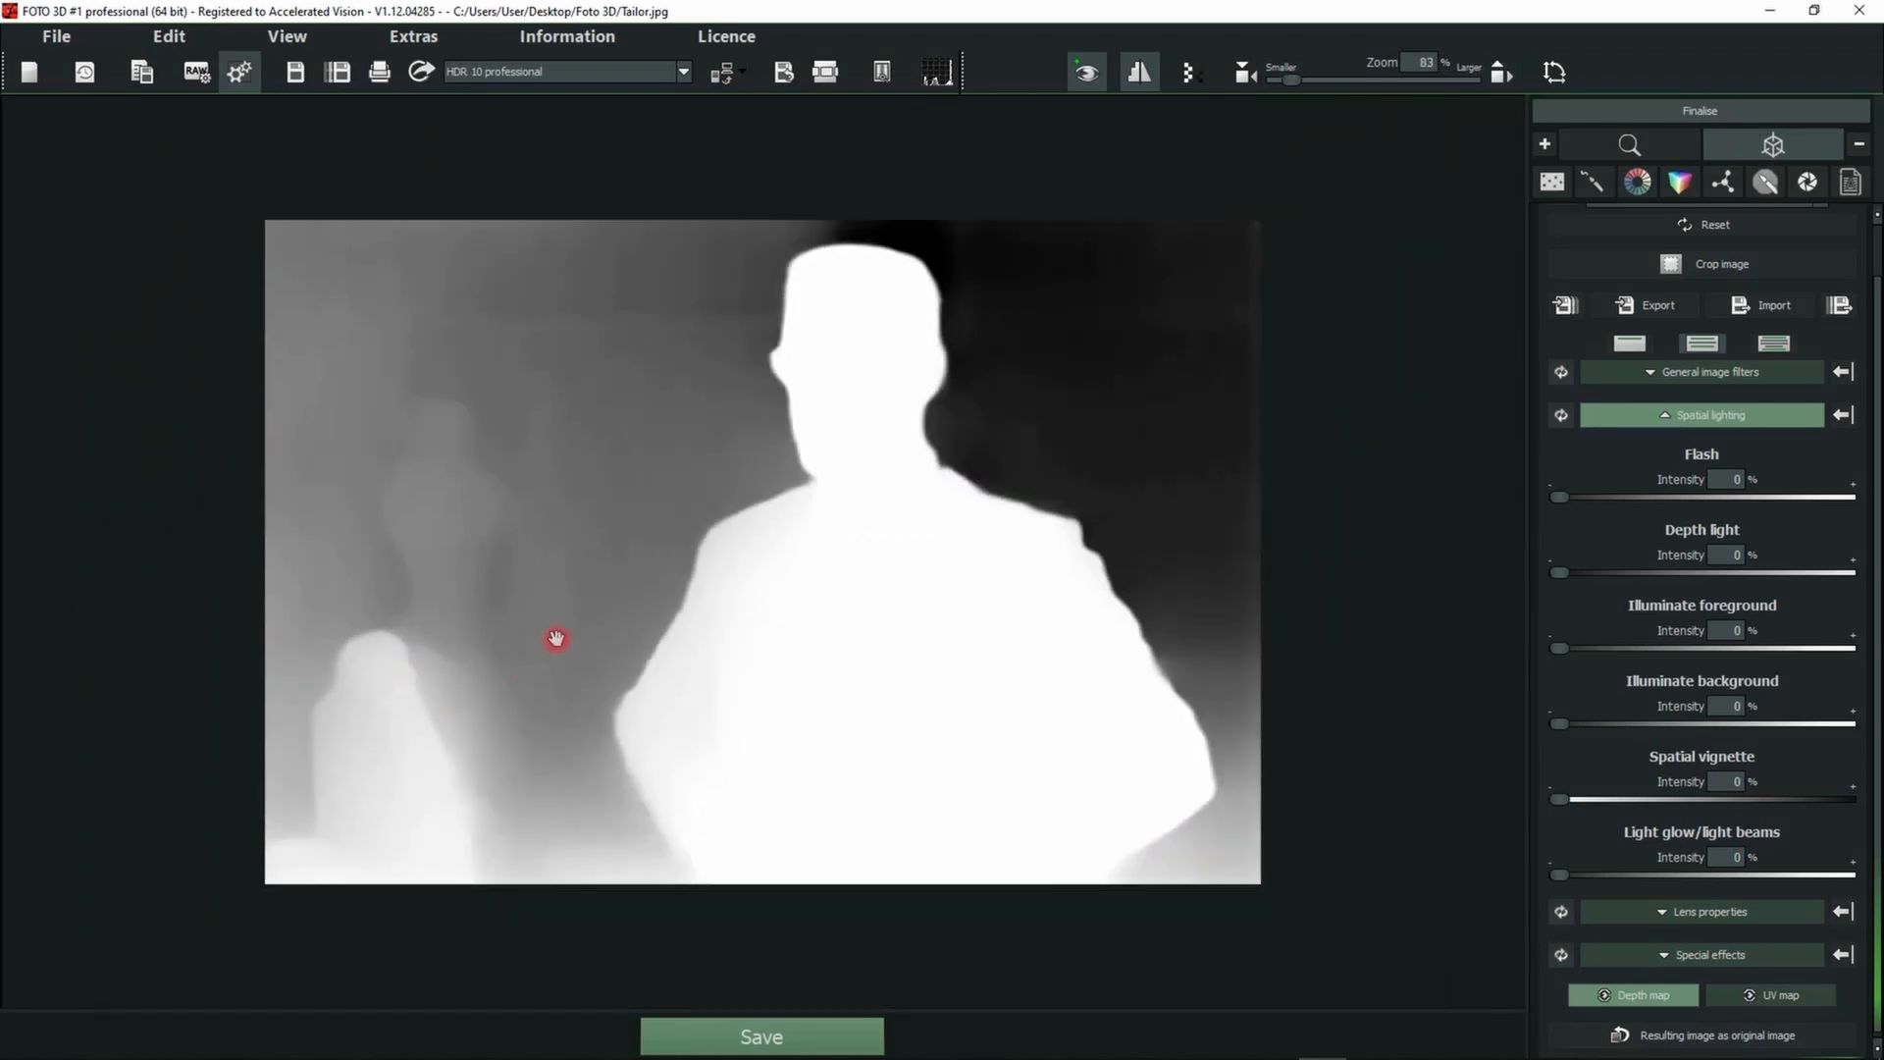
scroll(611, 581, up, 3)
click(609, 580)
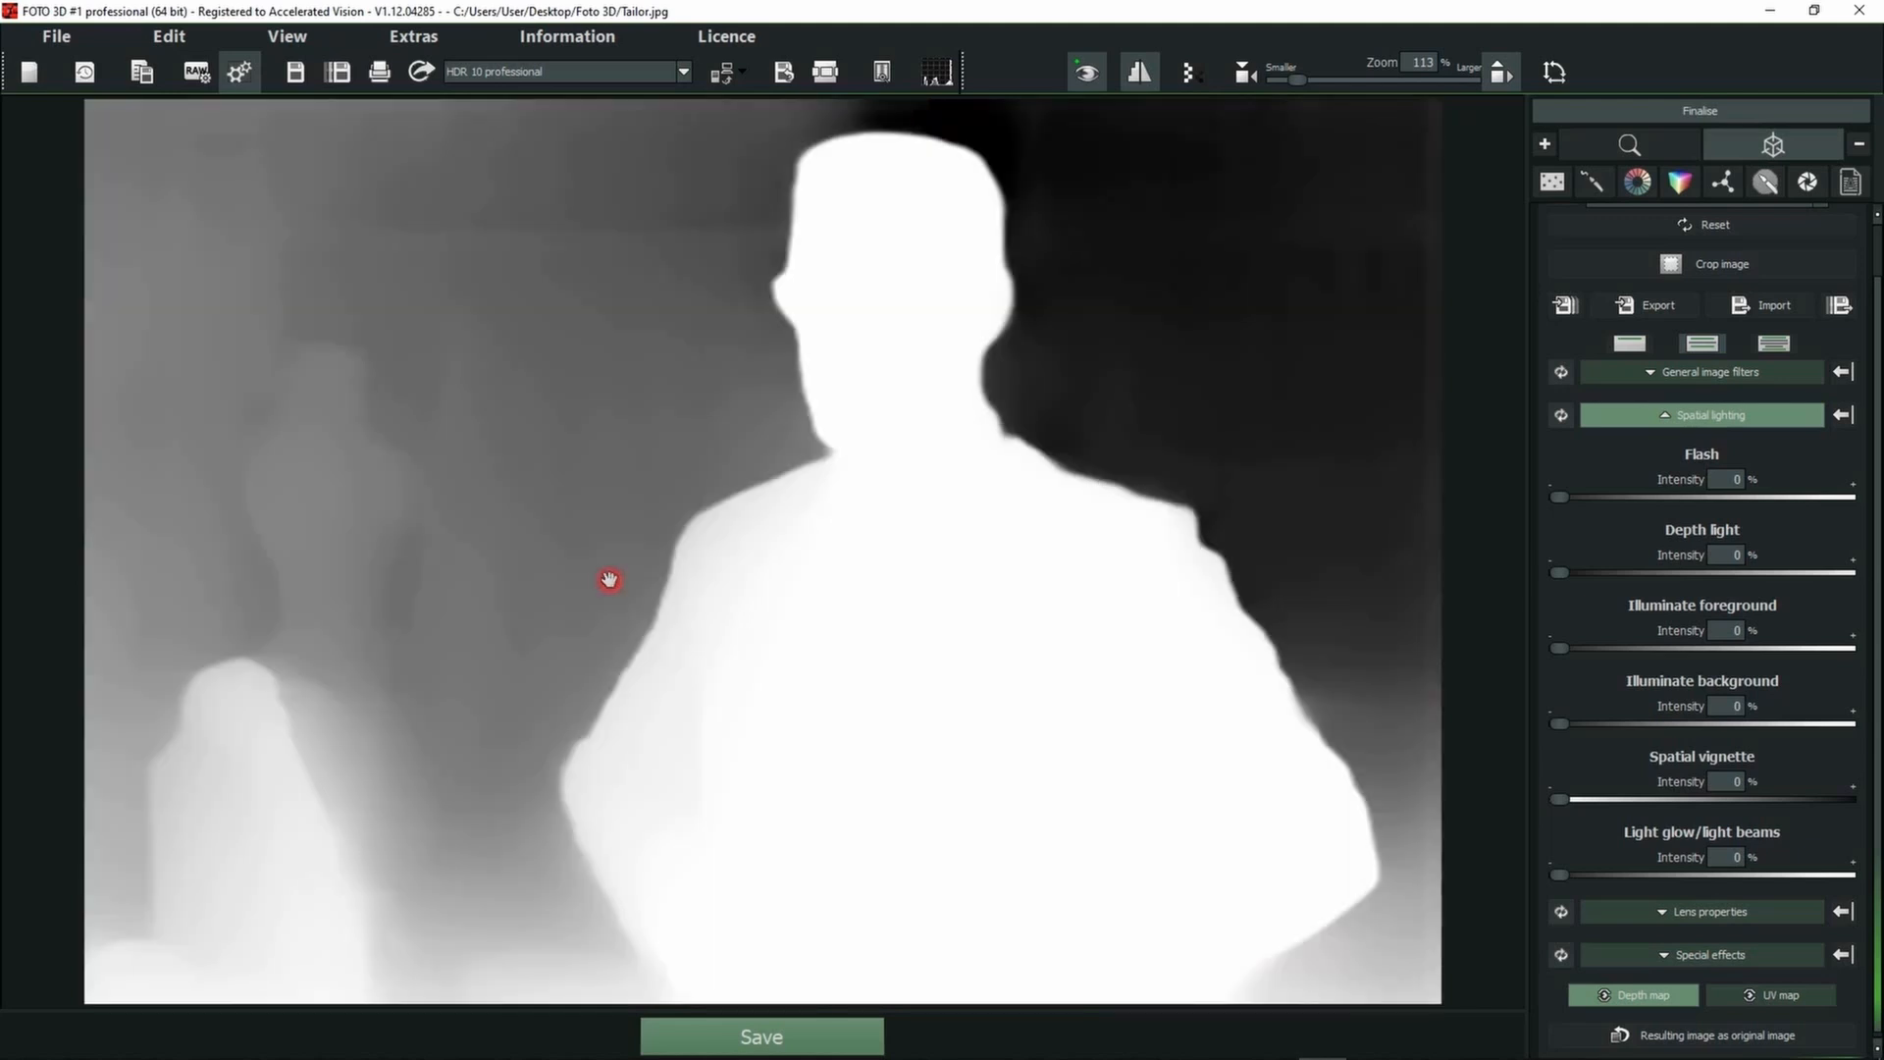
click(1631, 997)
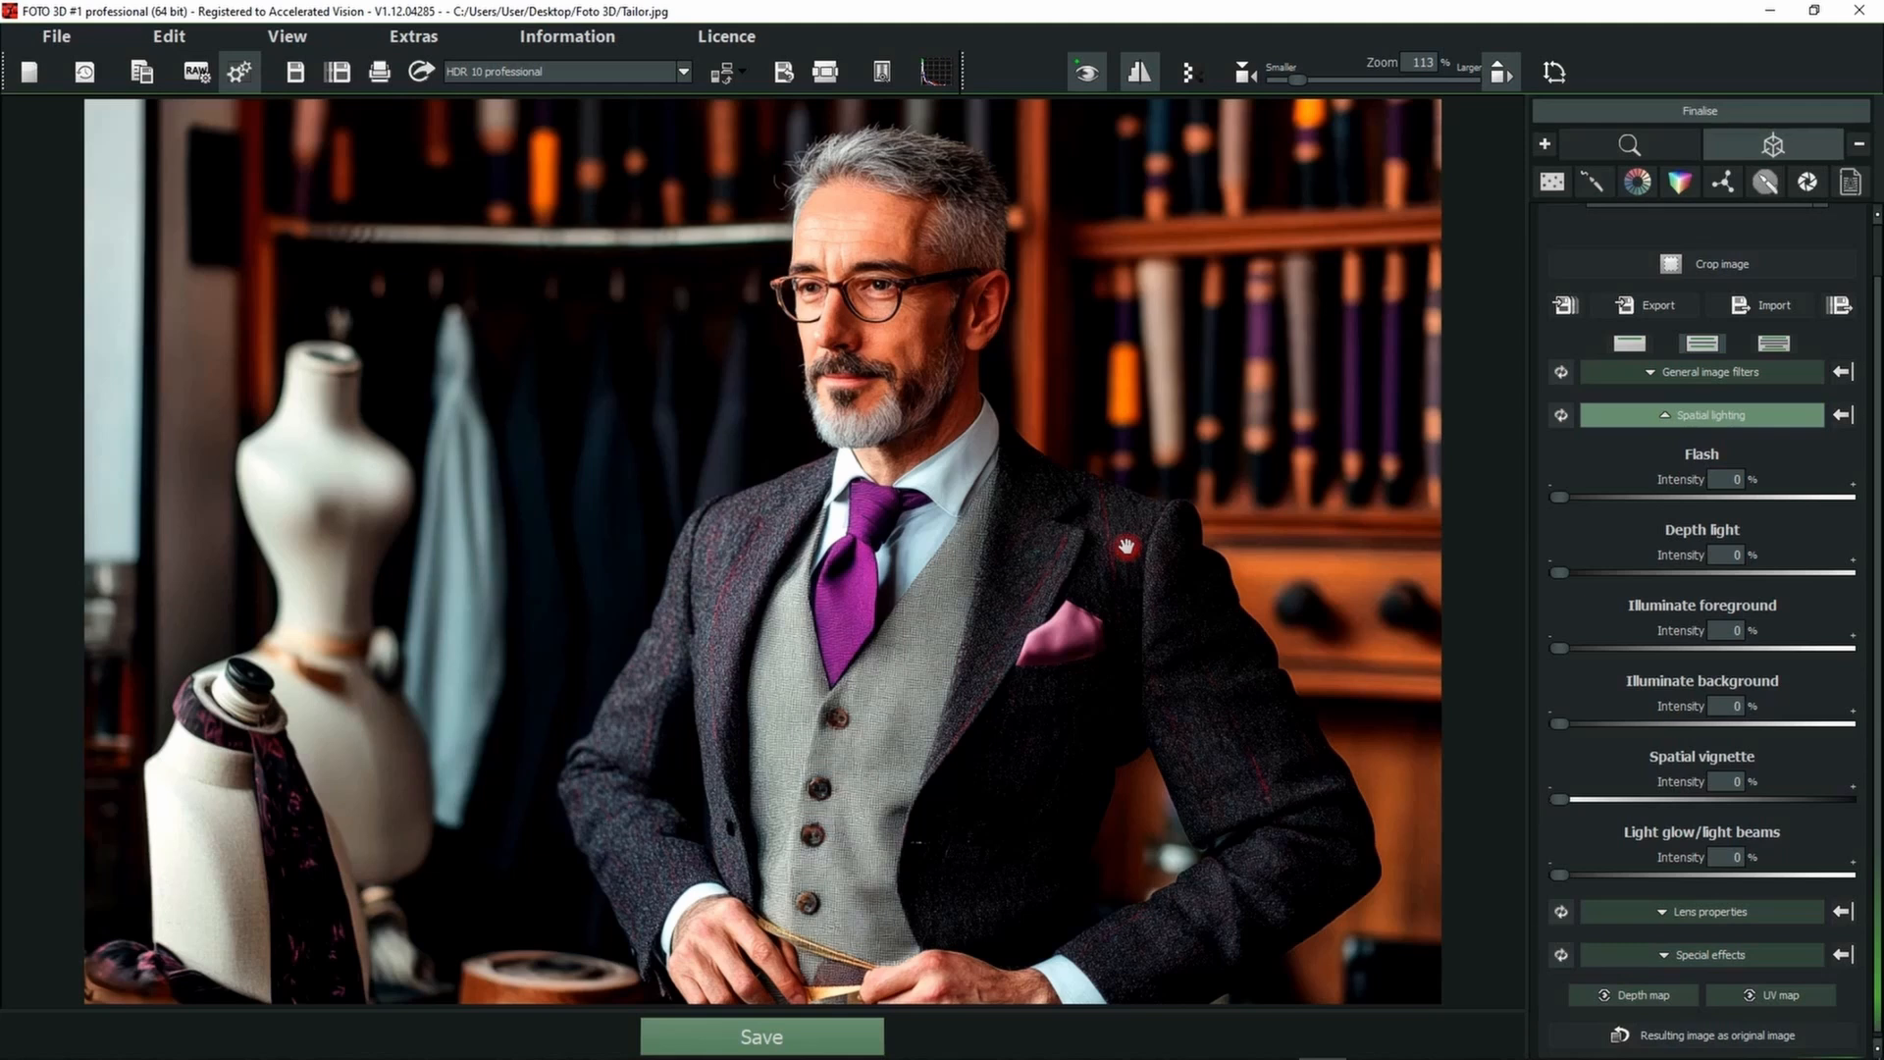
- Try the flash at full intensity, reduce its intensity to 71%, and set its shadows to 100%
drag(1560, 497, 1752, 498)
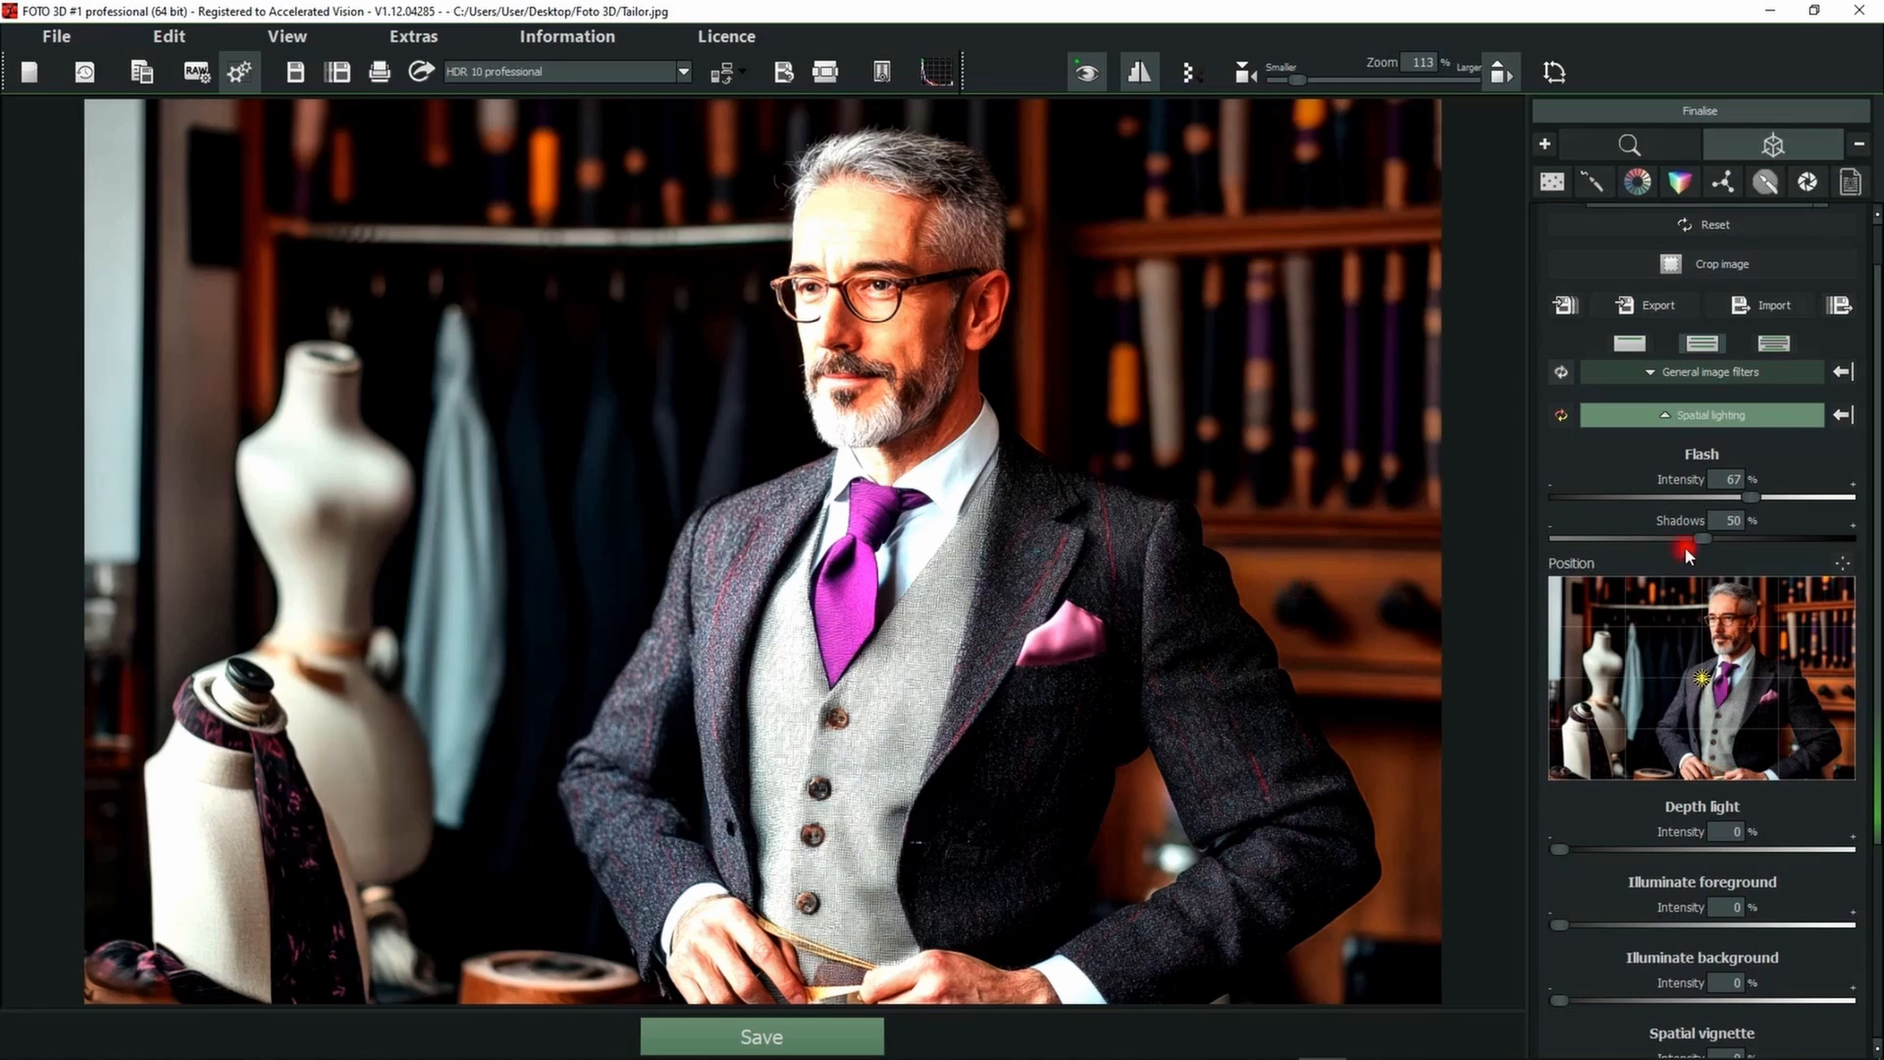
drag(1751, 499, 1850, 498)
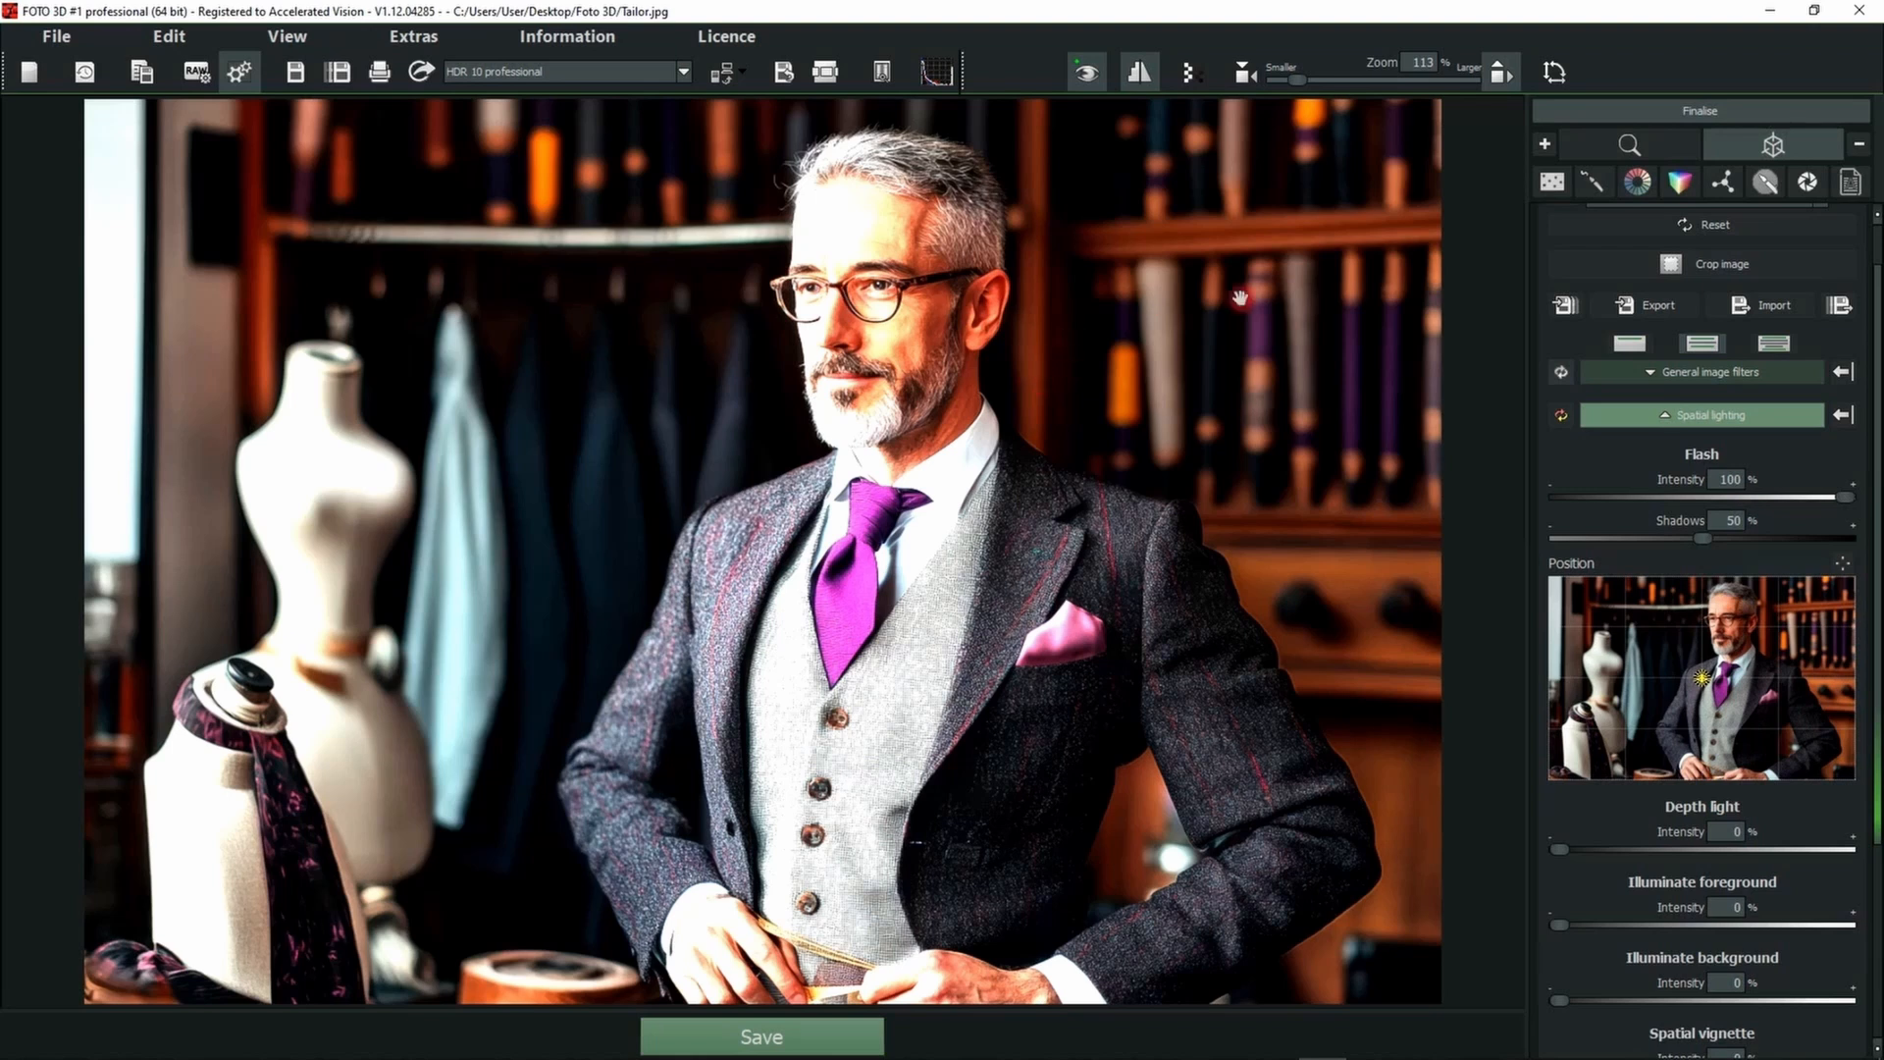
drag(1845, 498, 1761, 498)
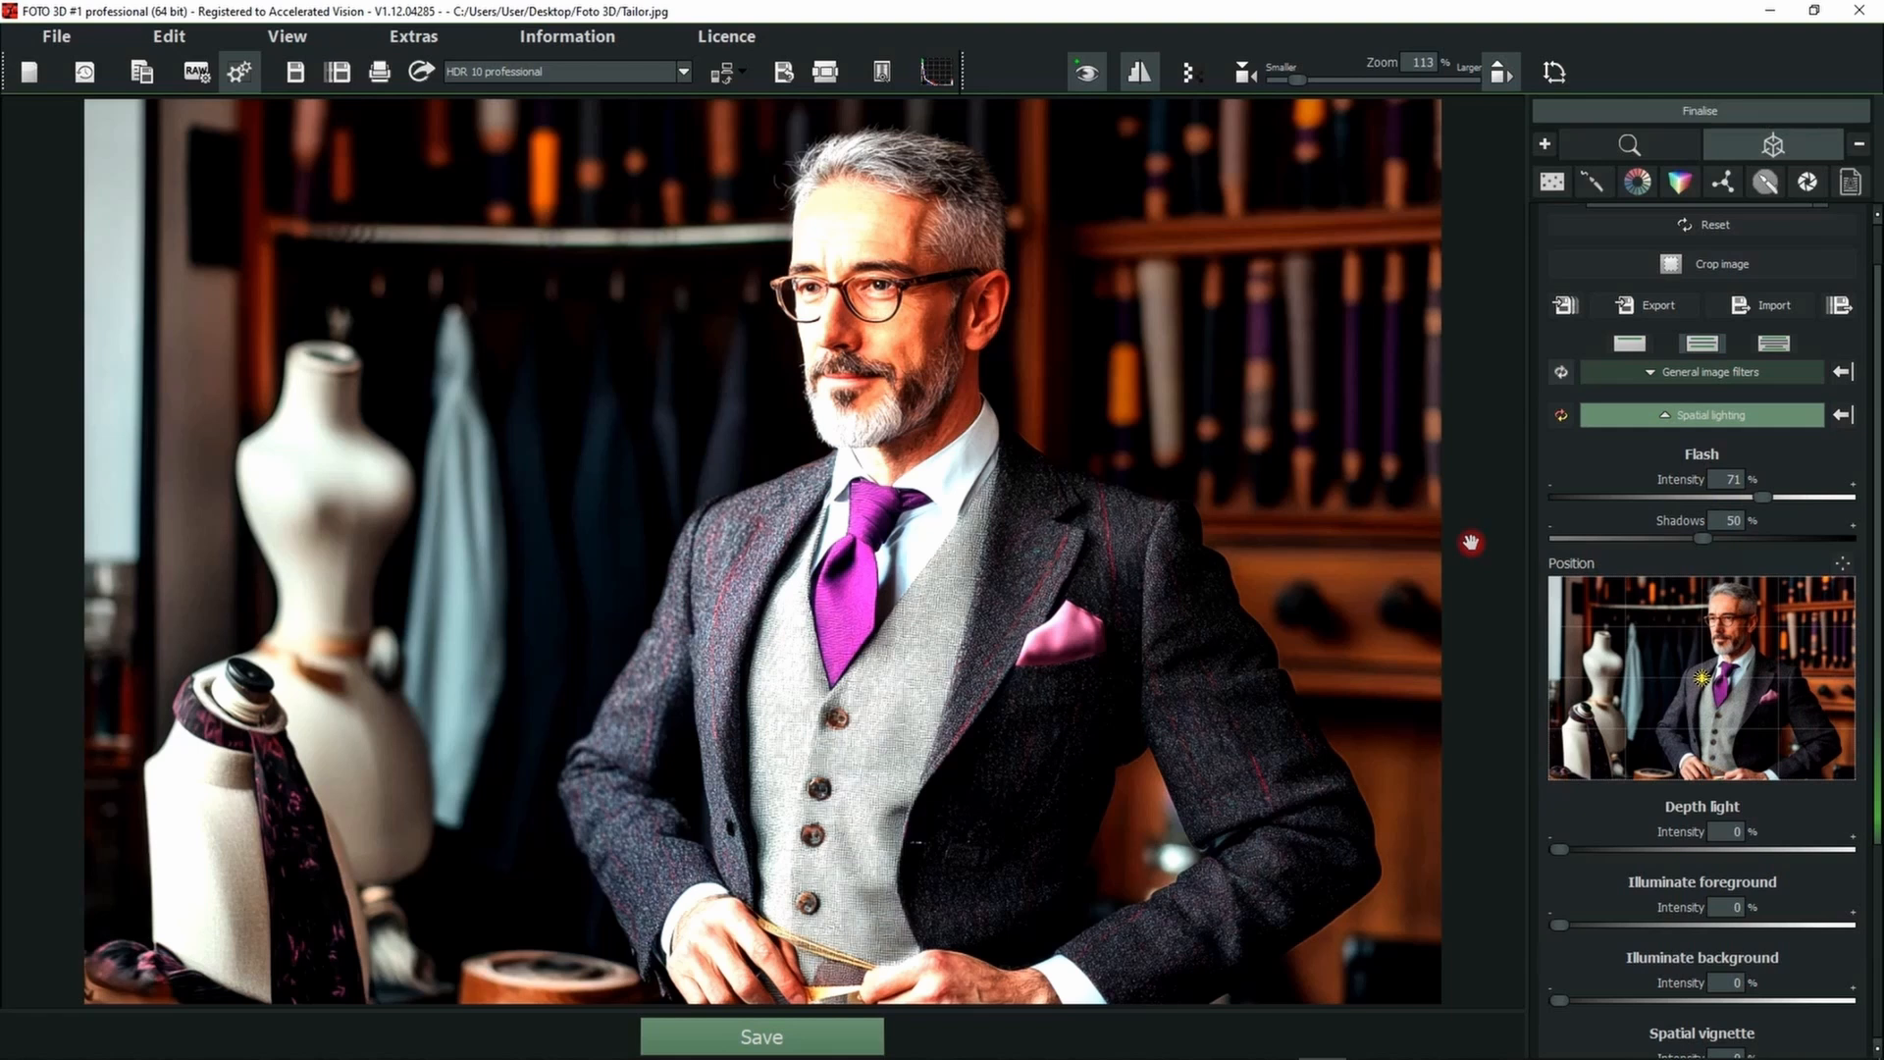
drag(1703, 538, 1855, 537)
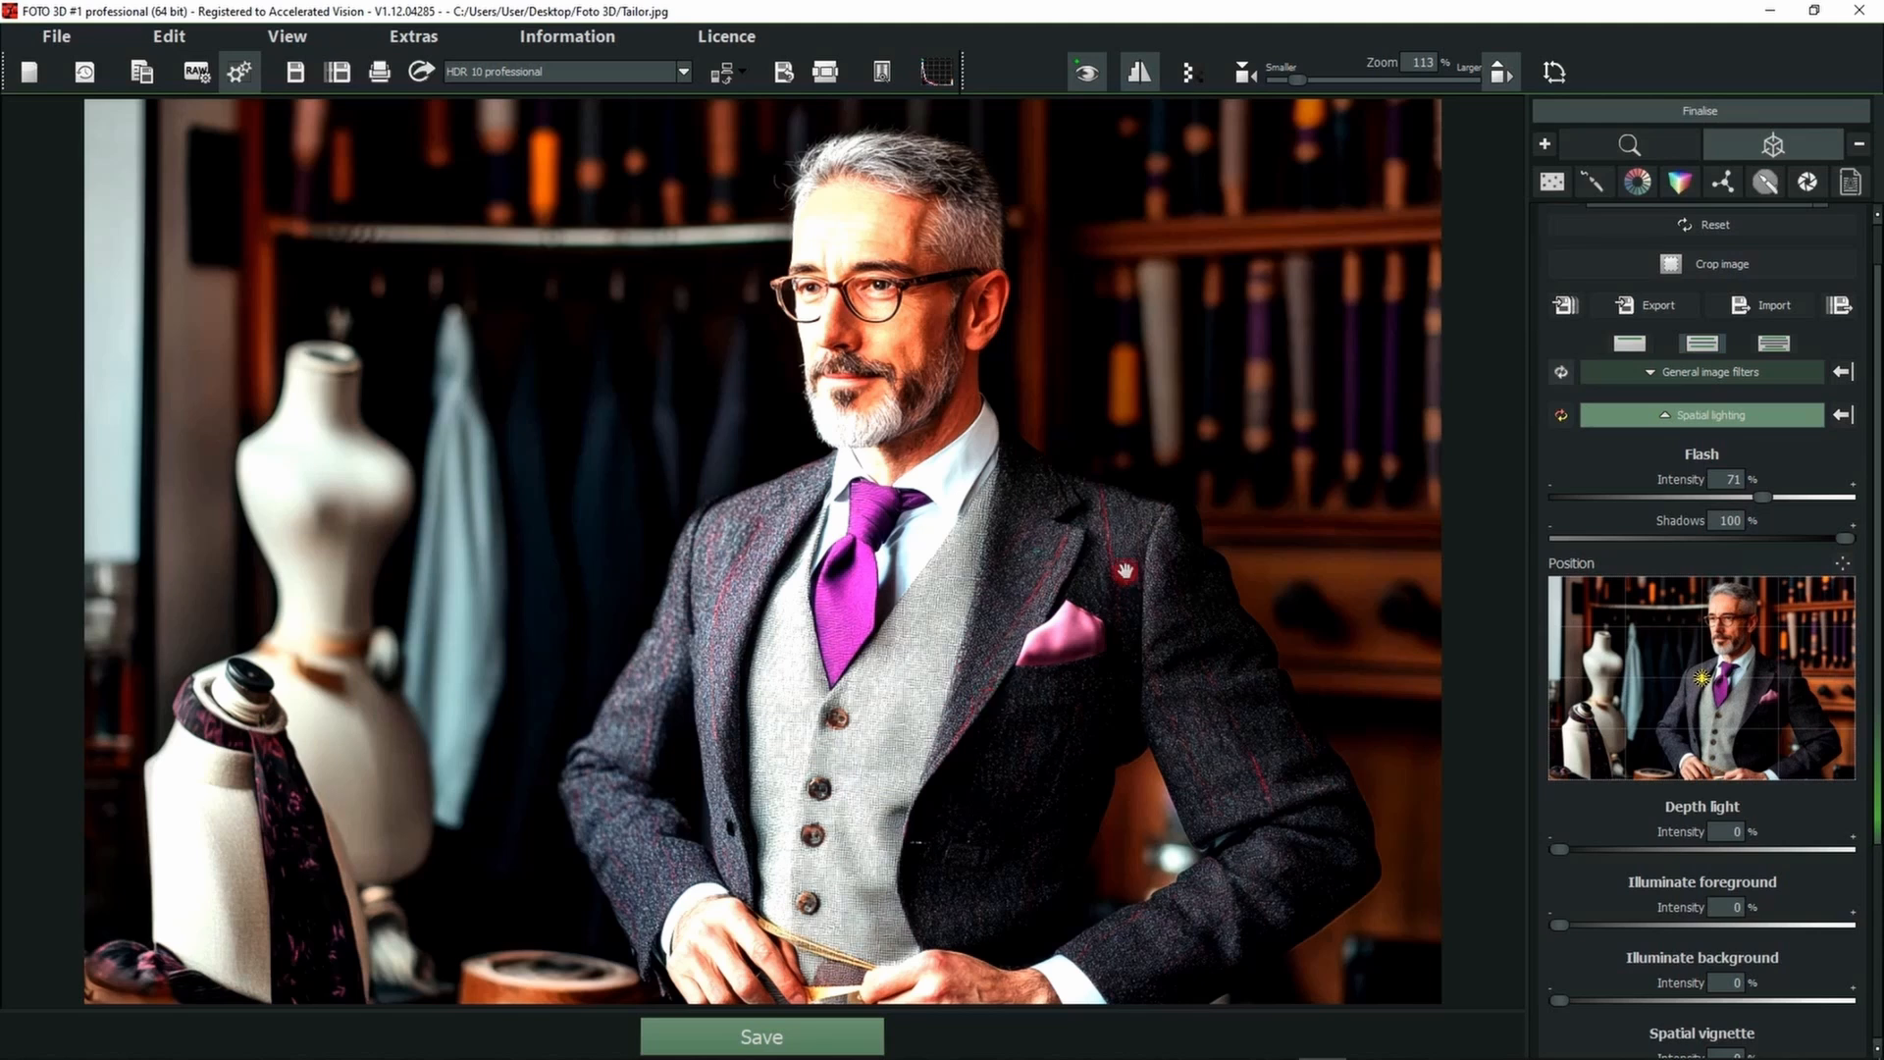
- Reposition the flash above the man's shoulder in the preview, and place it on his face directly in the photo
click(1687, 619)
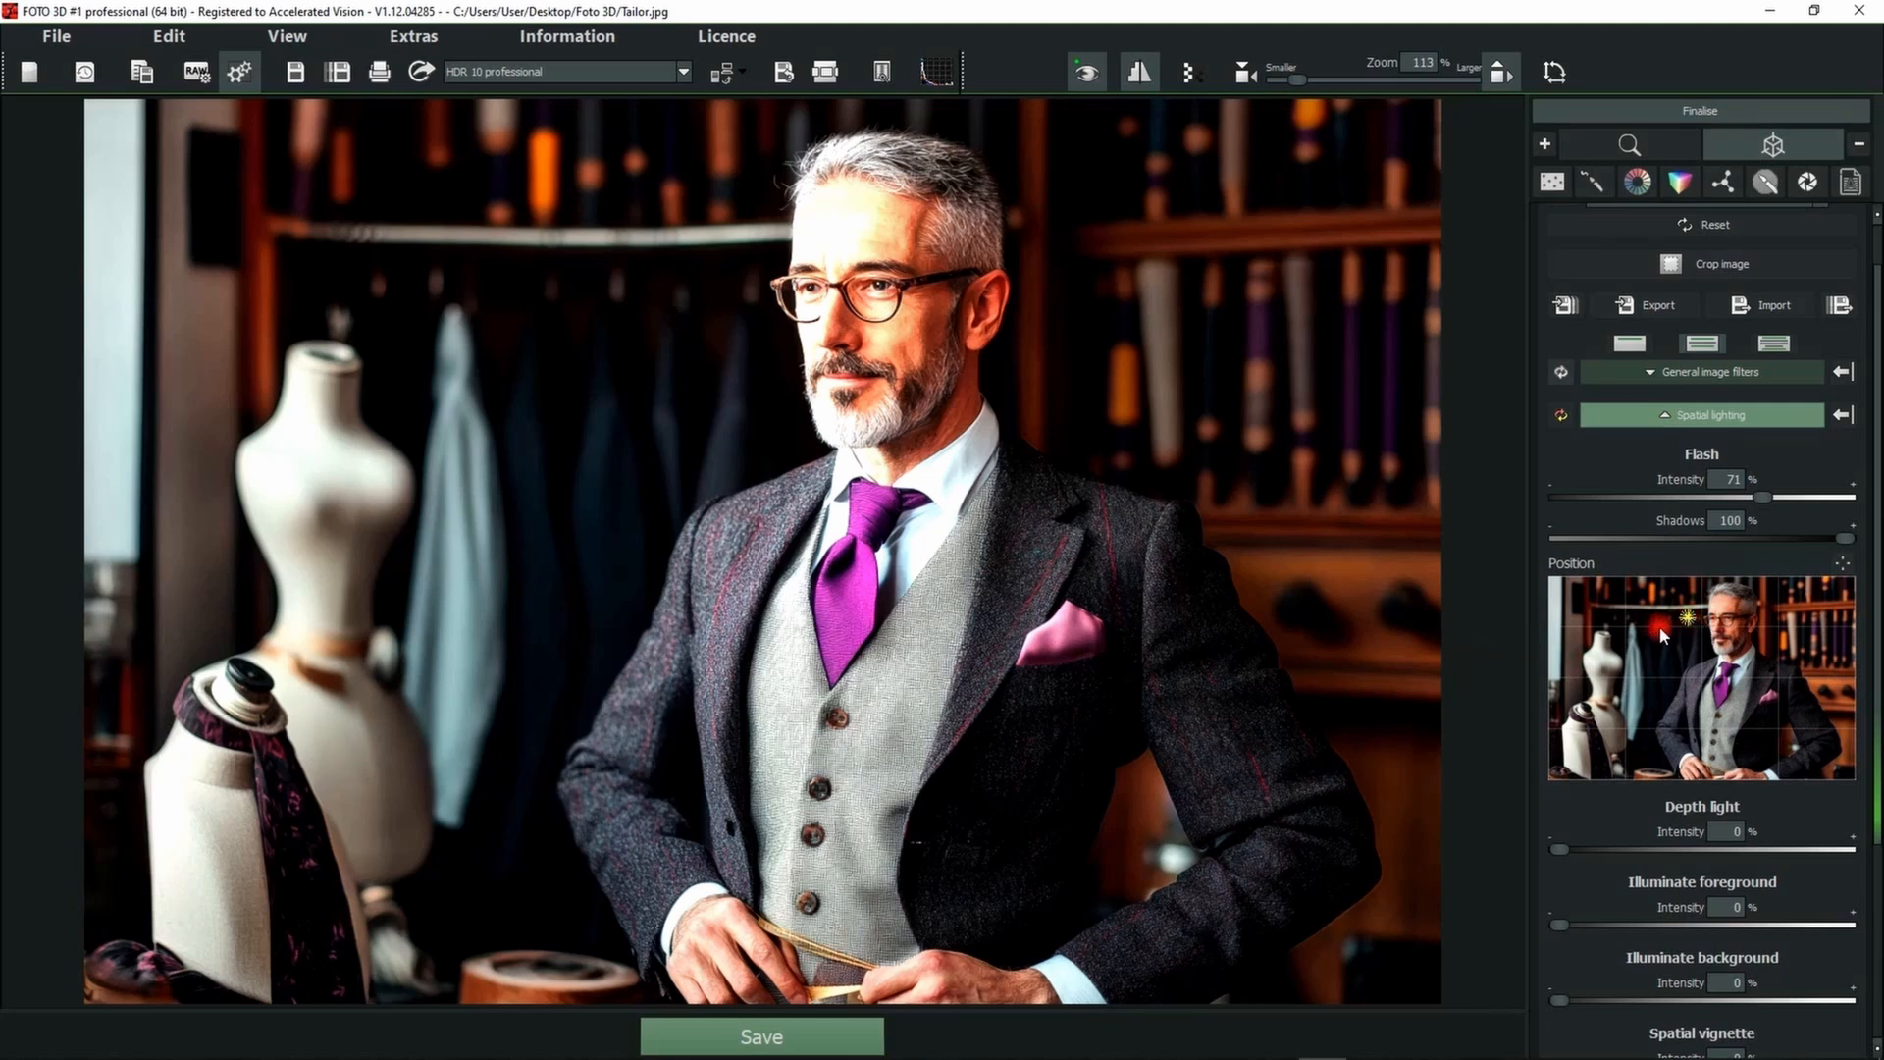
click(1844, 566)
click(837, 275)
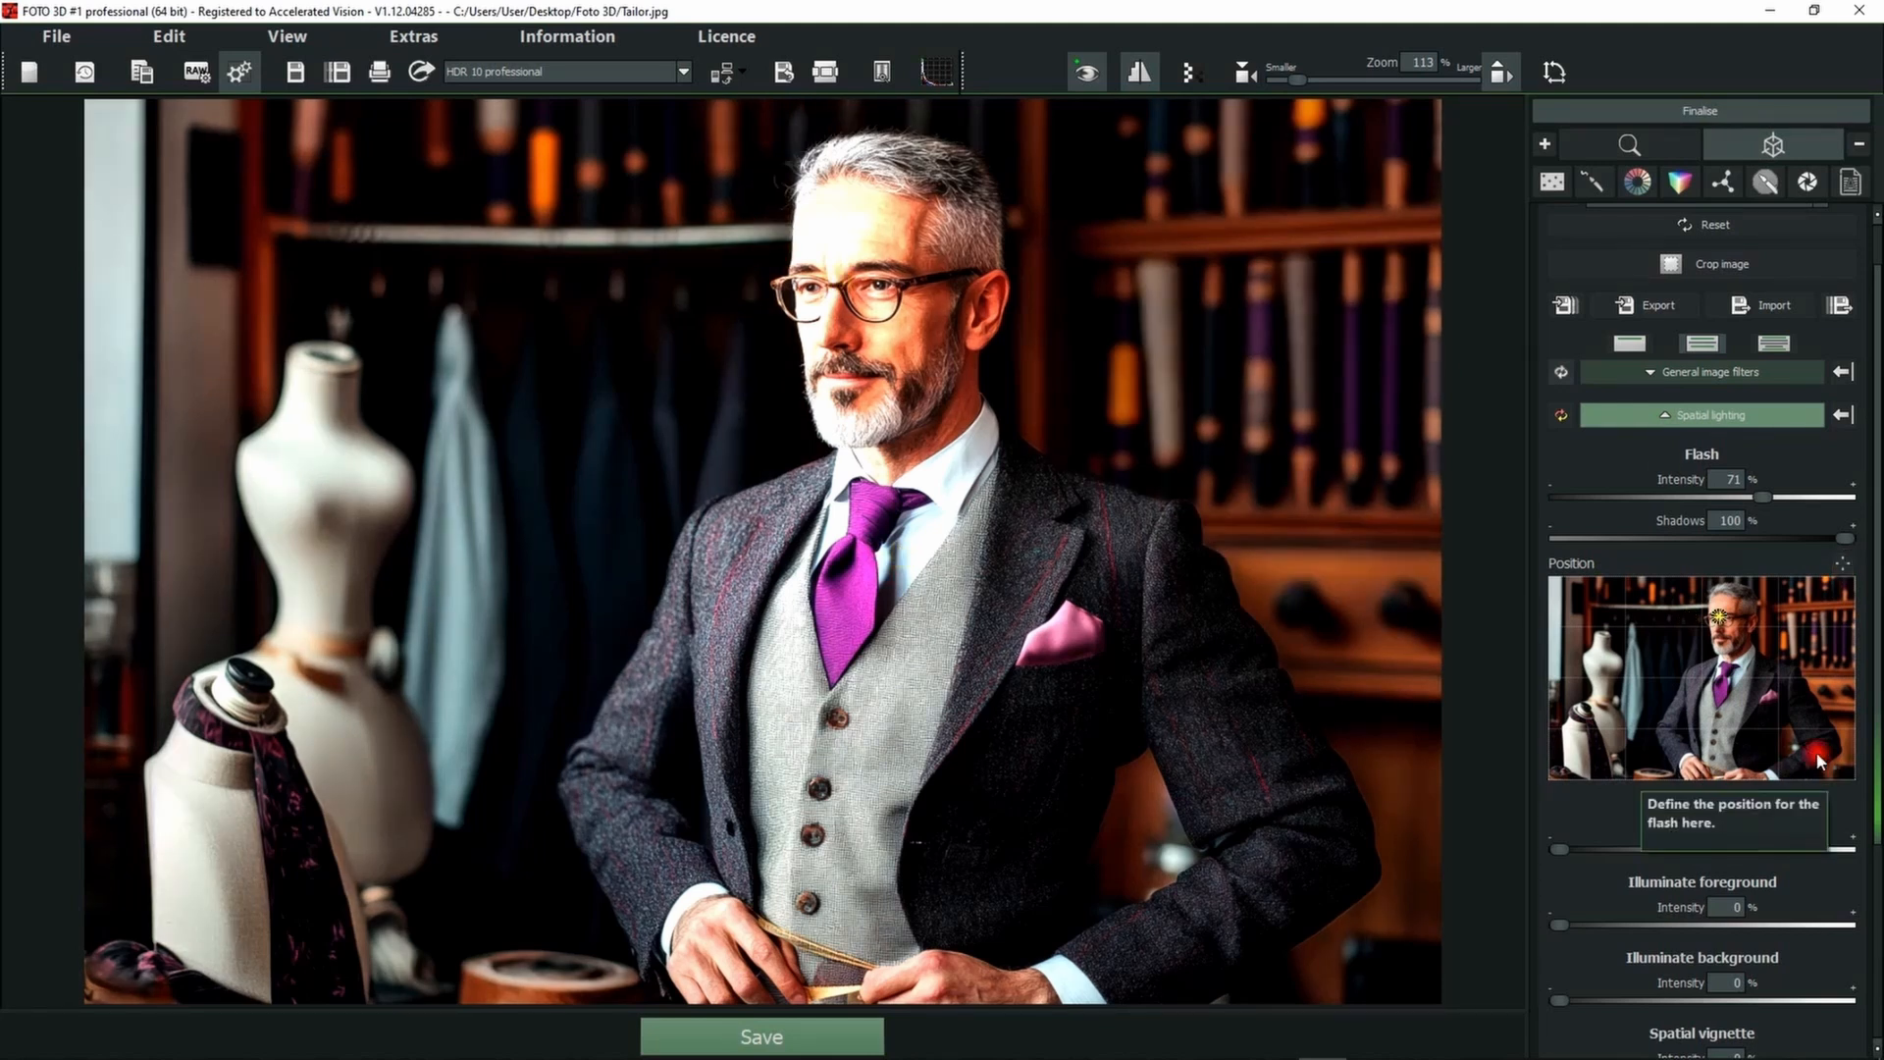
- Try several other flash positions across the preview image and reset the spatial lighting settings
click(1672, 609)
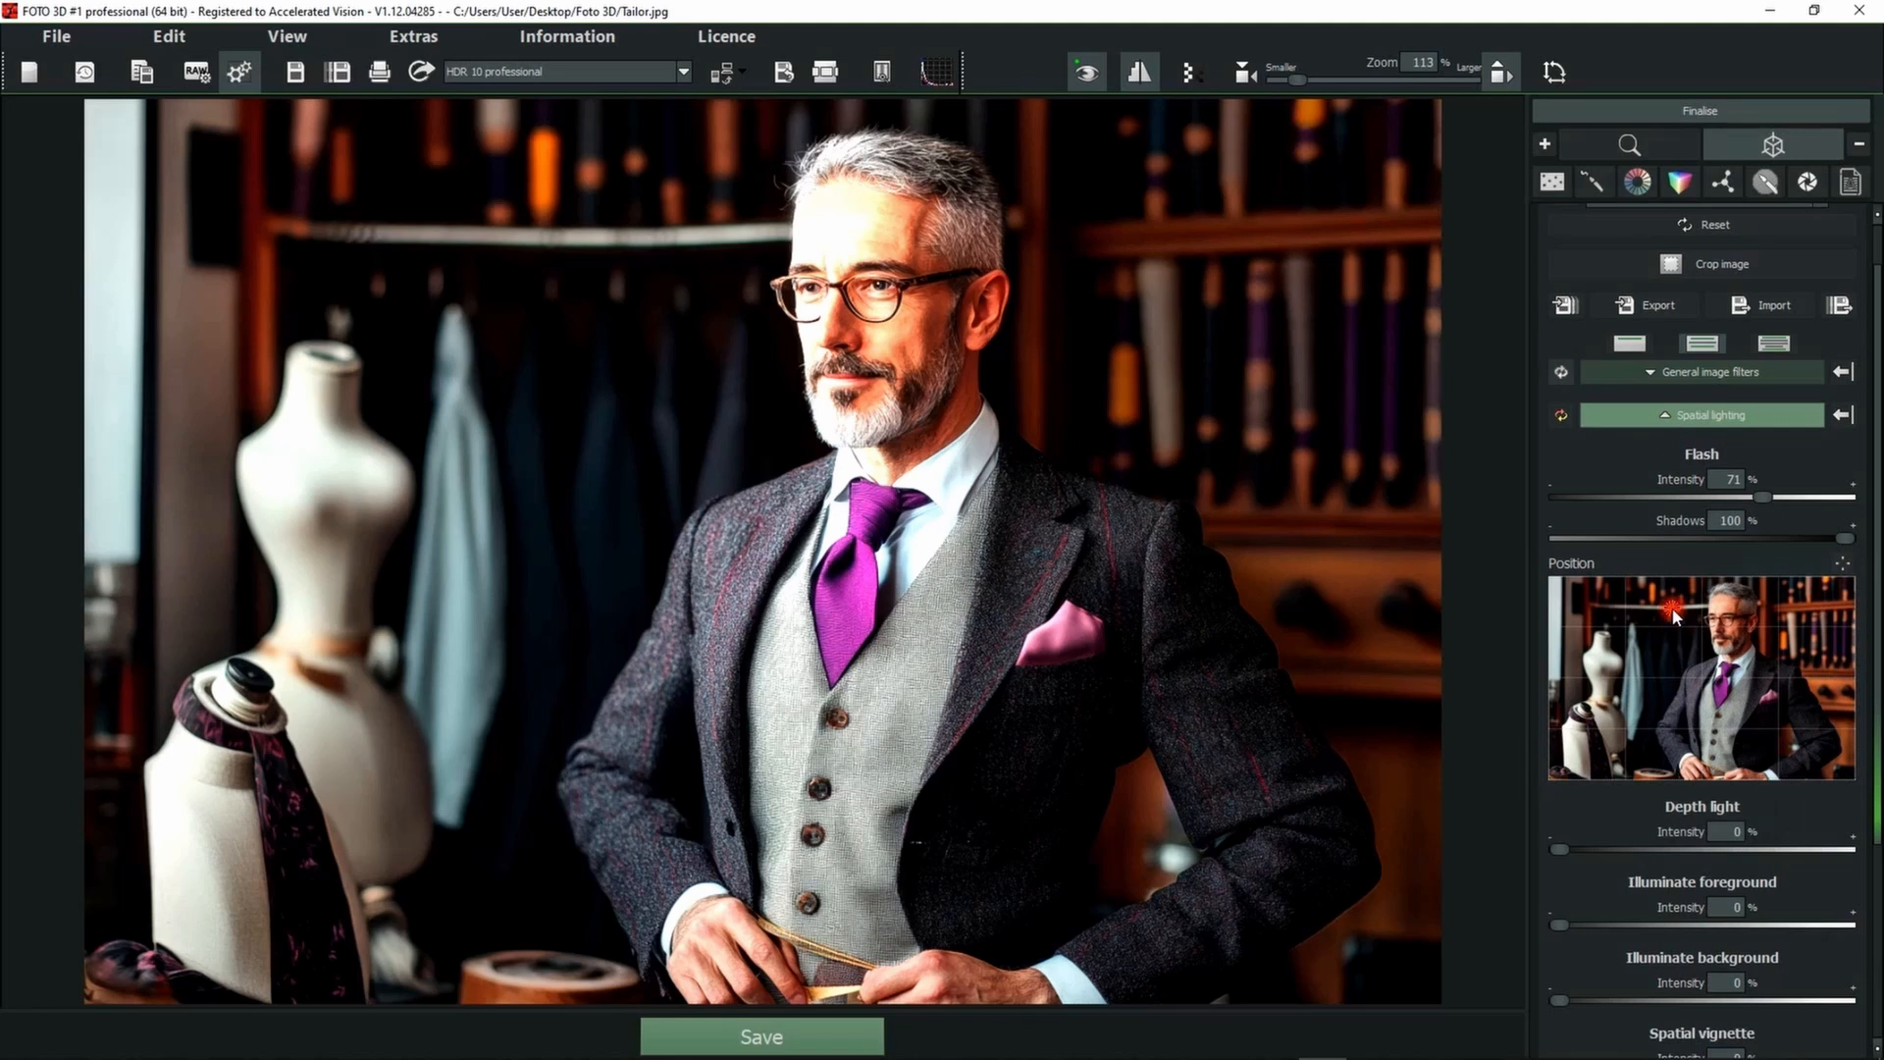
click(1564, 663)
click(1756, 664)
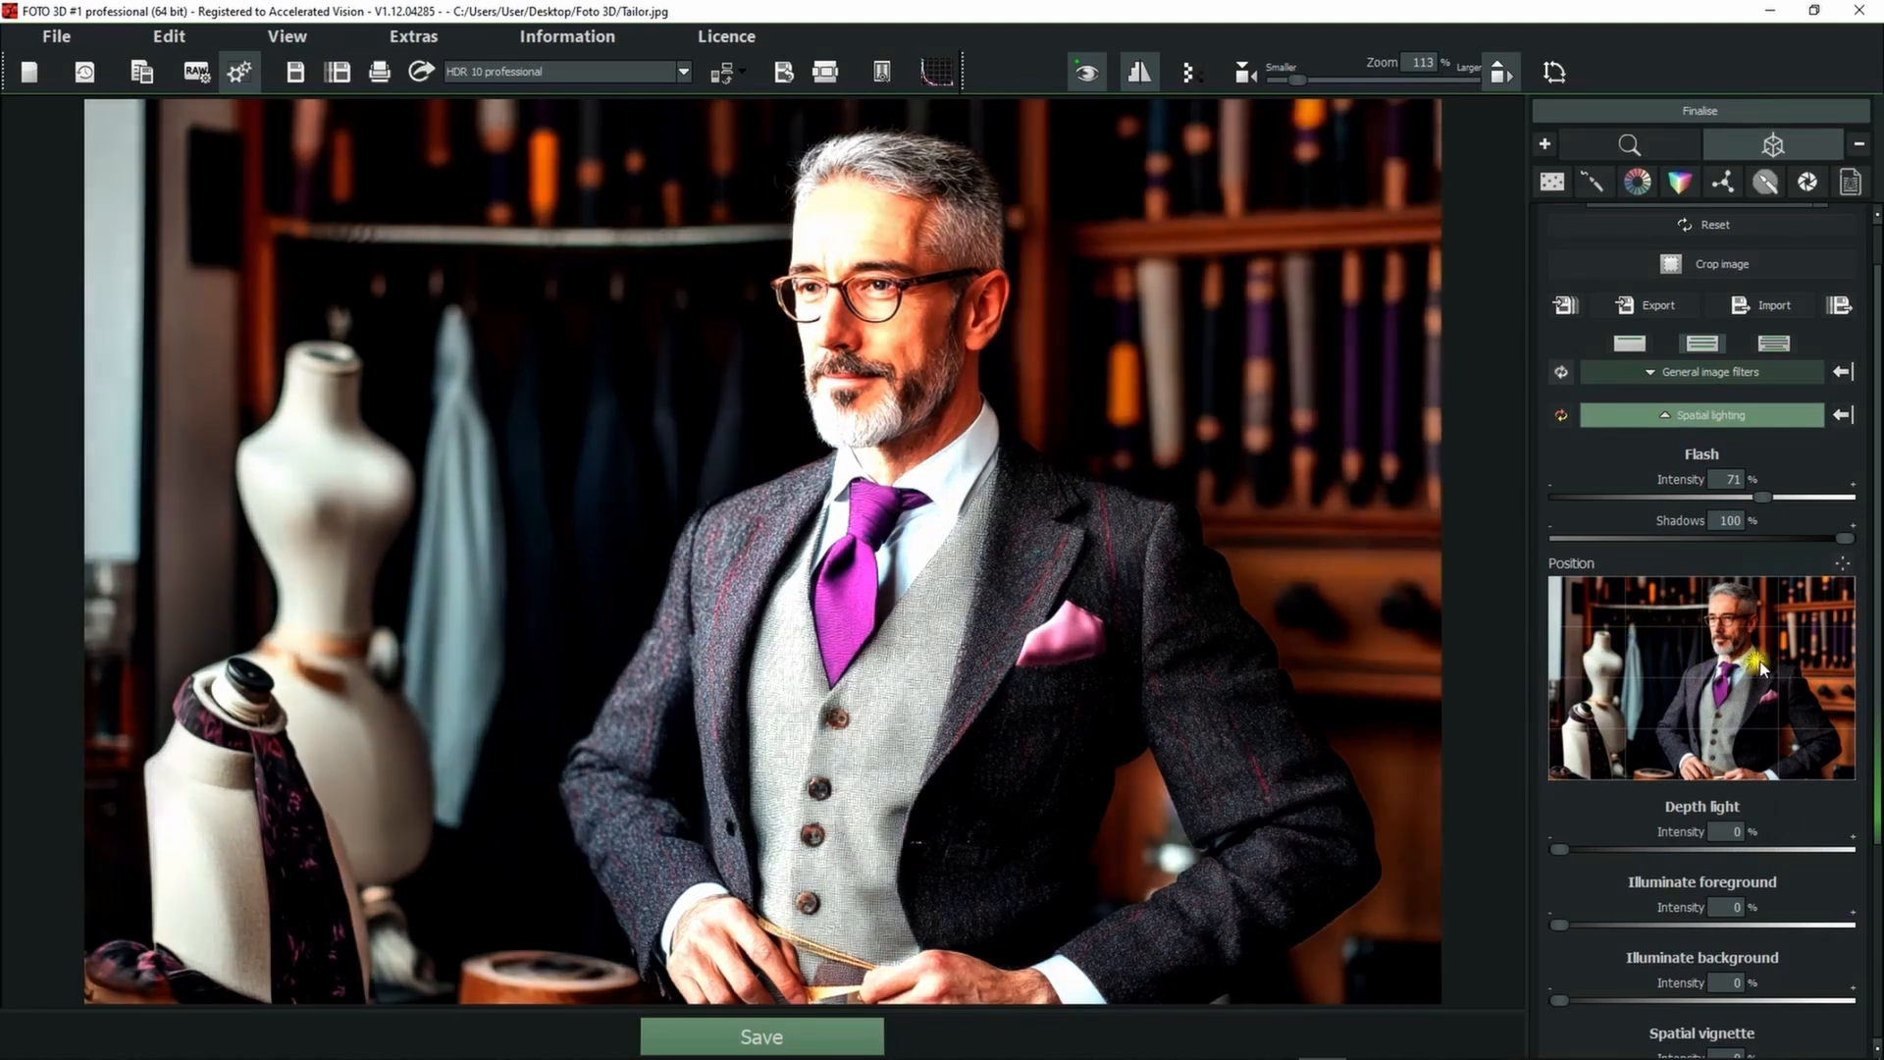
click(1828, 669)
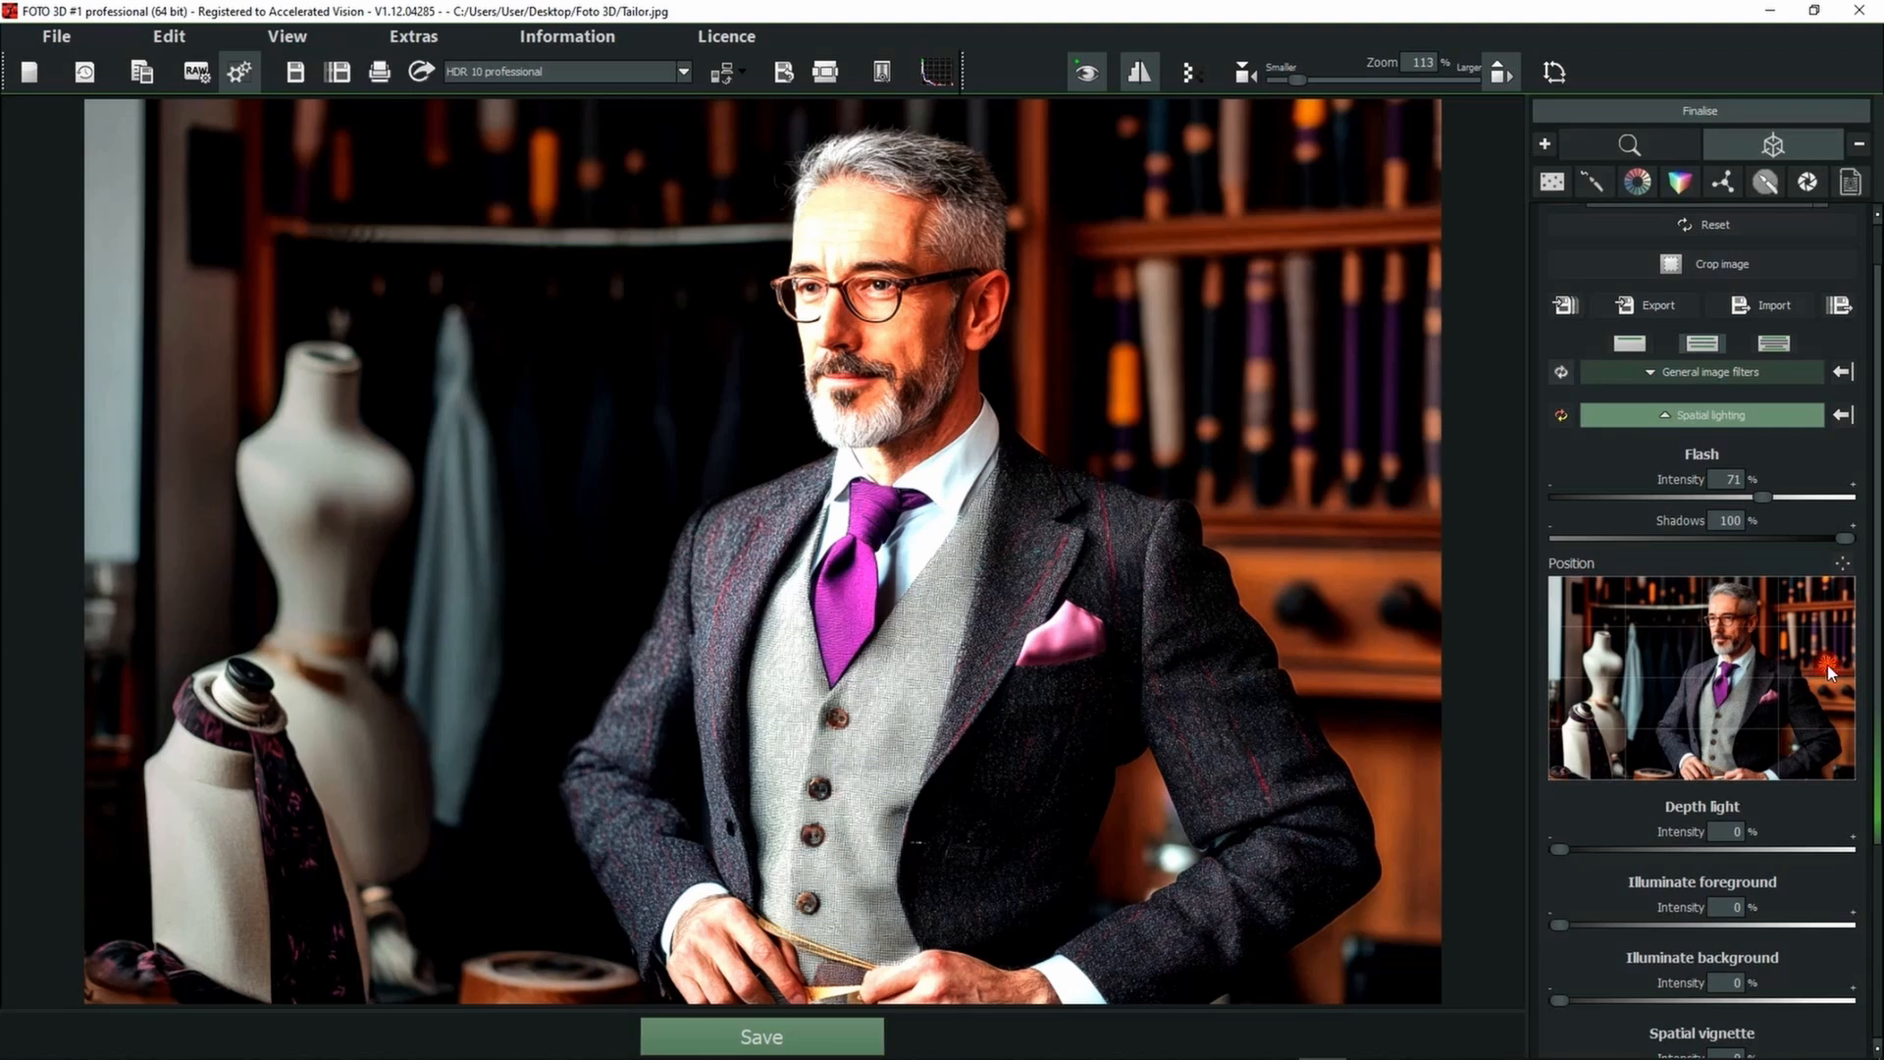
click(1690, 677)
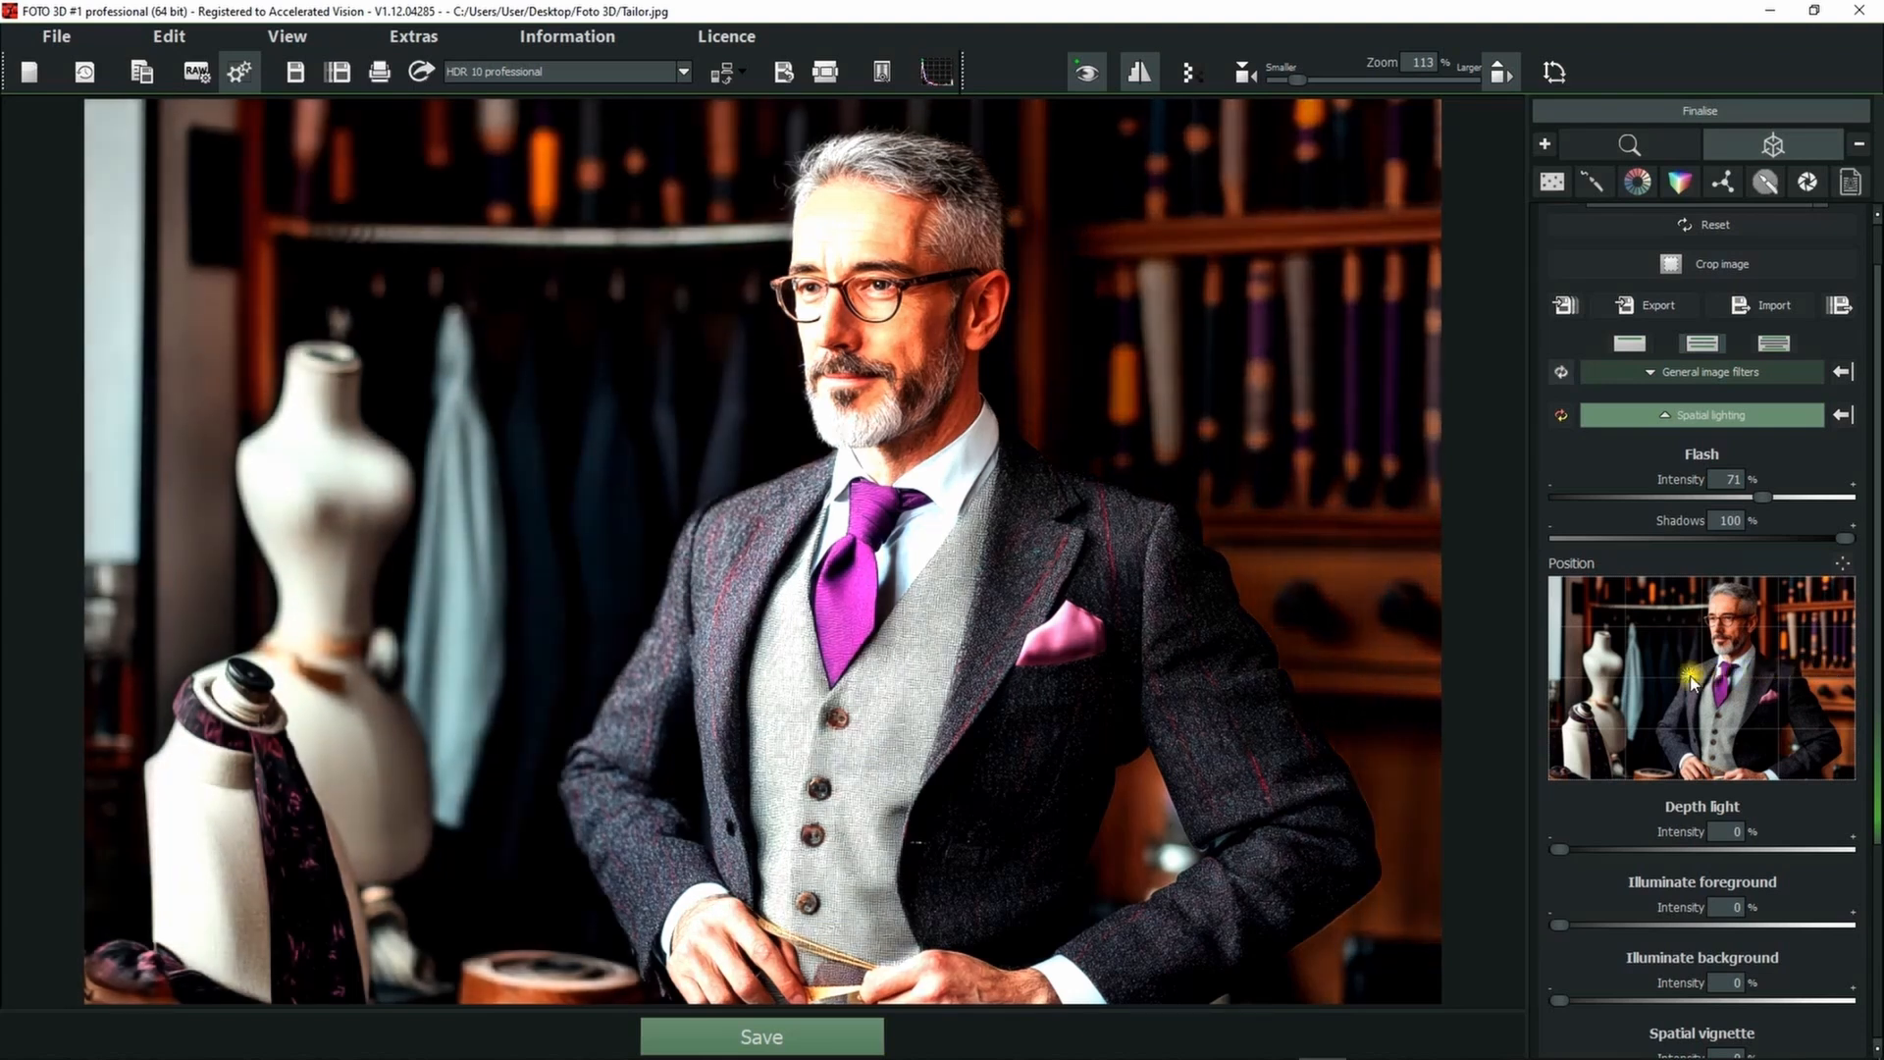
click(1609, 677)
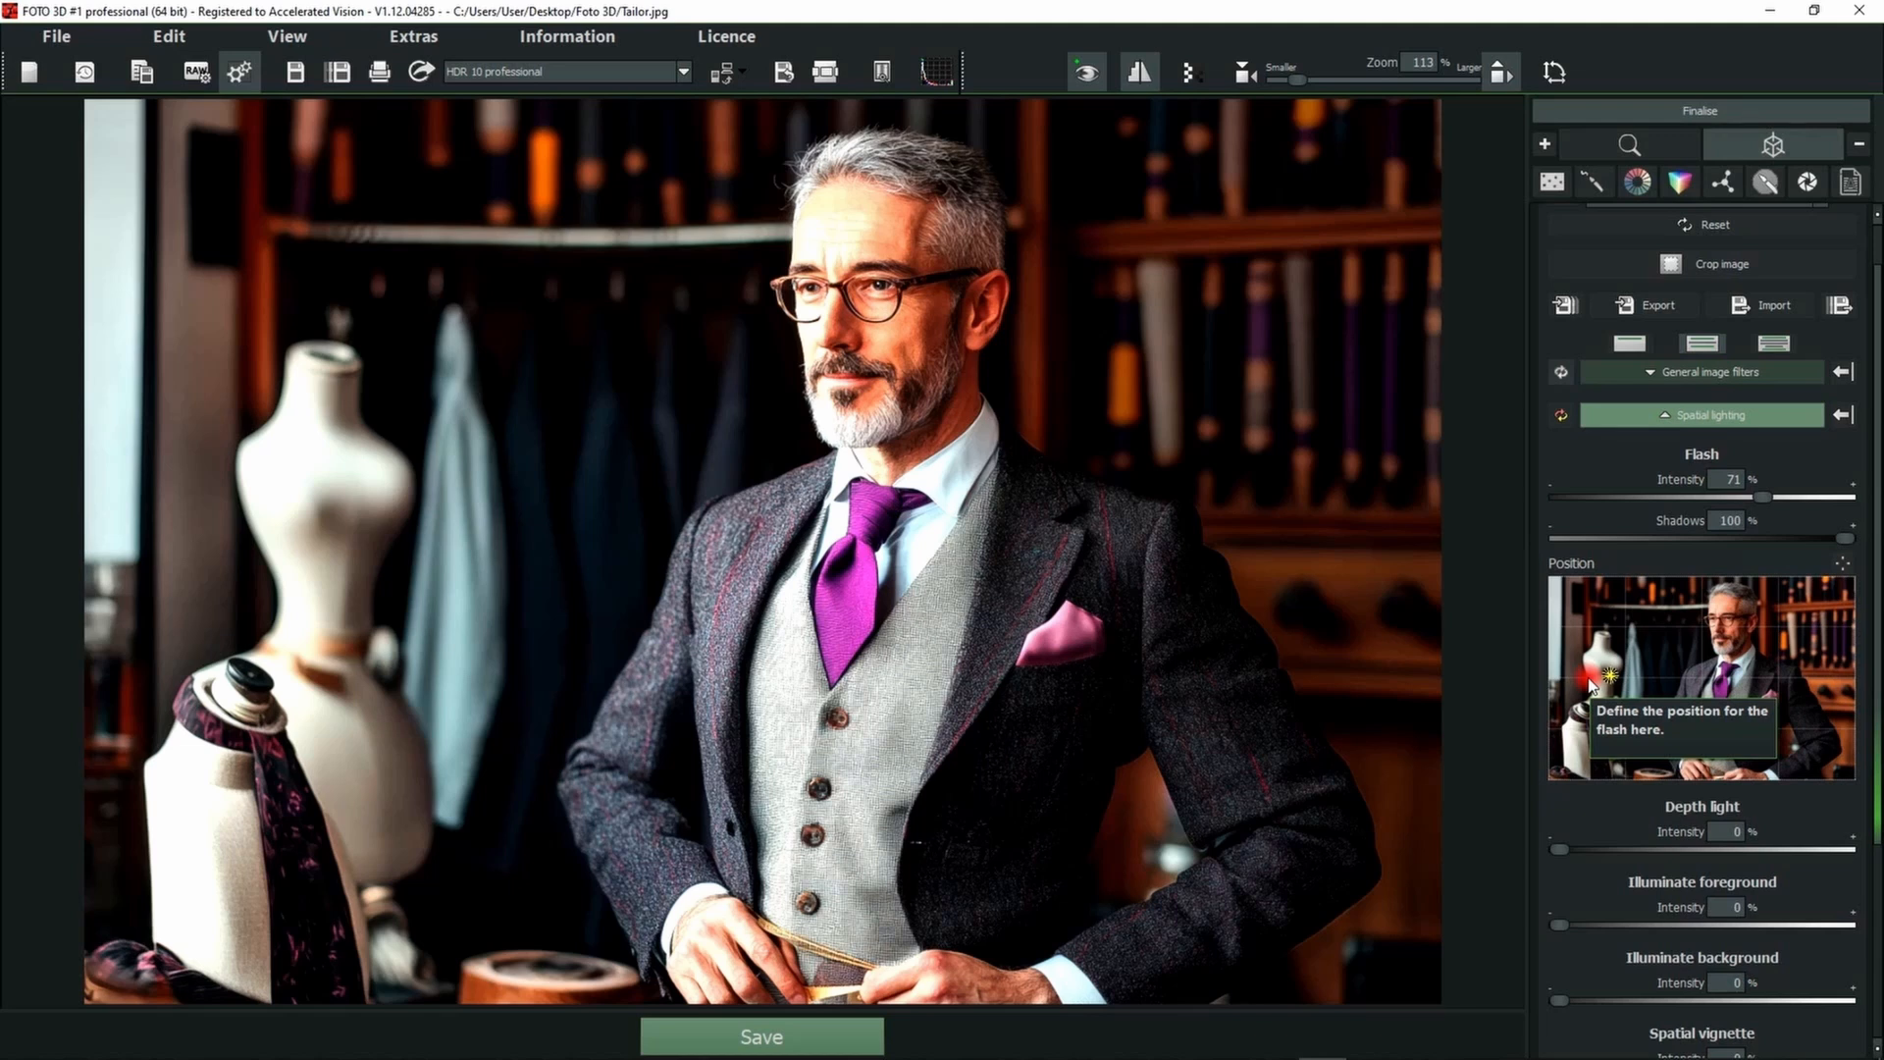
click(1561, 415)
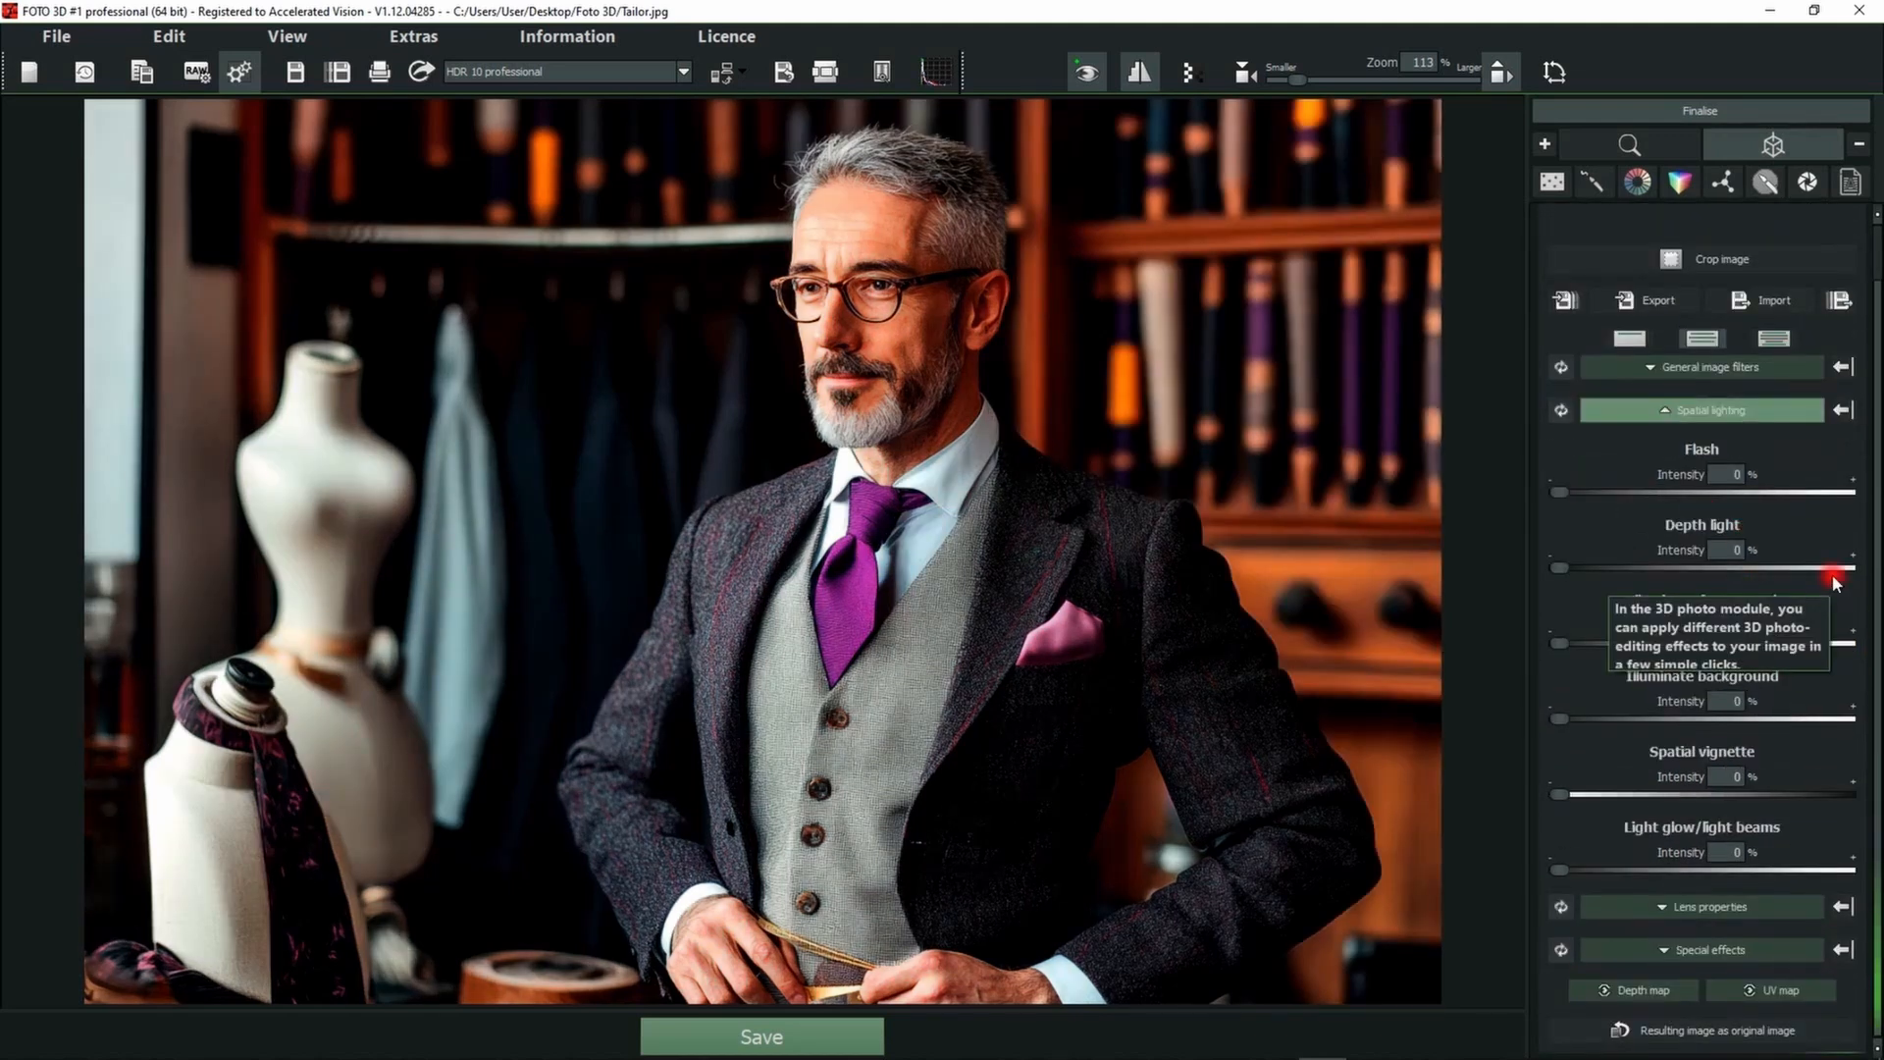
- Try the depth light at 51% and then 91% intensity, and set its depth to 0% at the front
drag(1563, 568, 1710, 573)
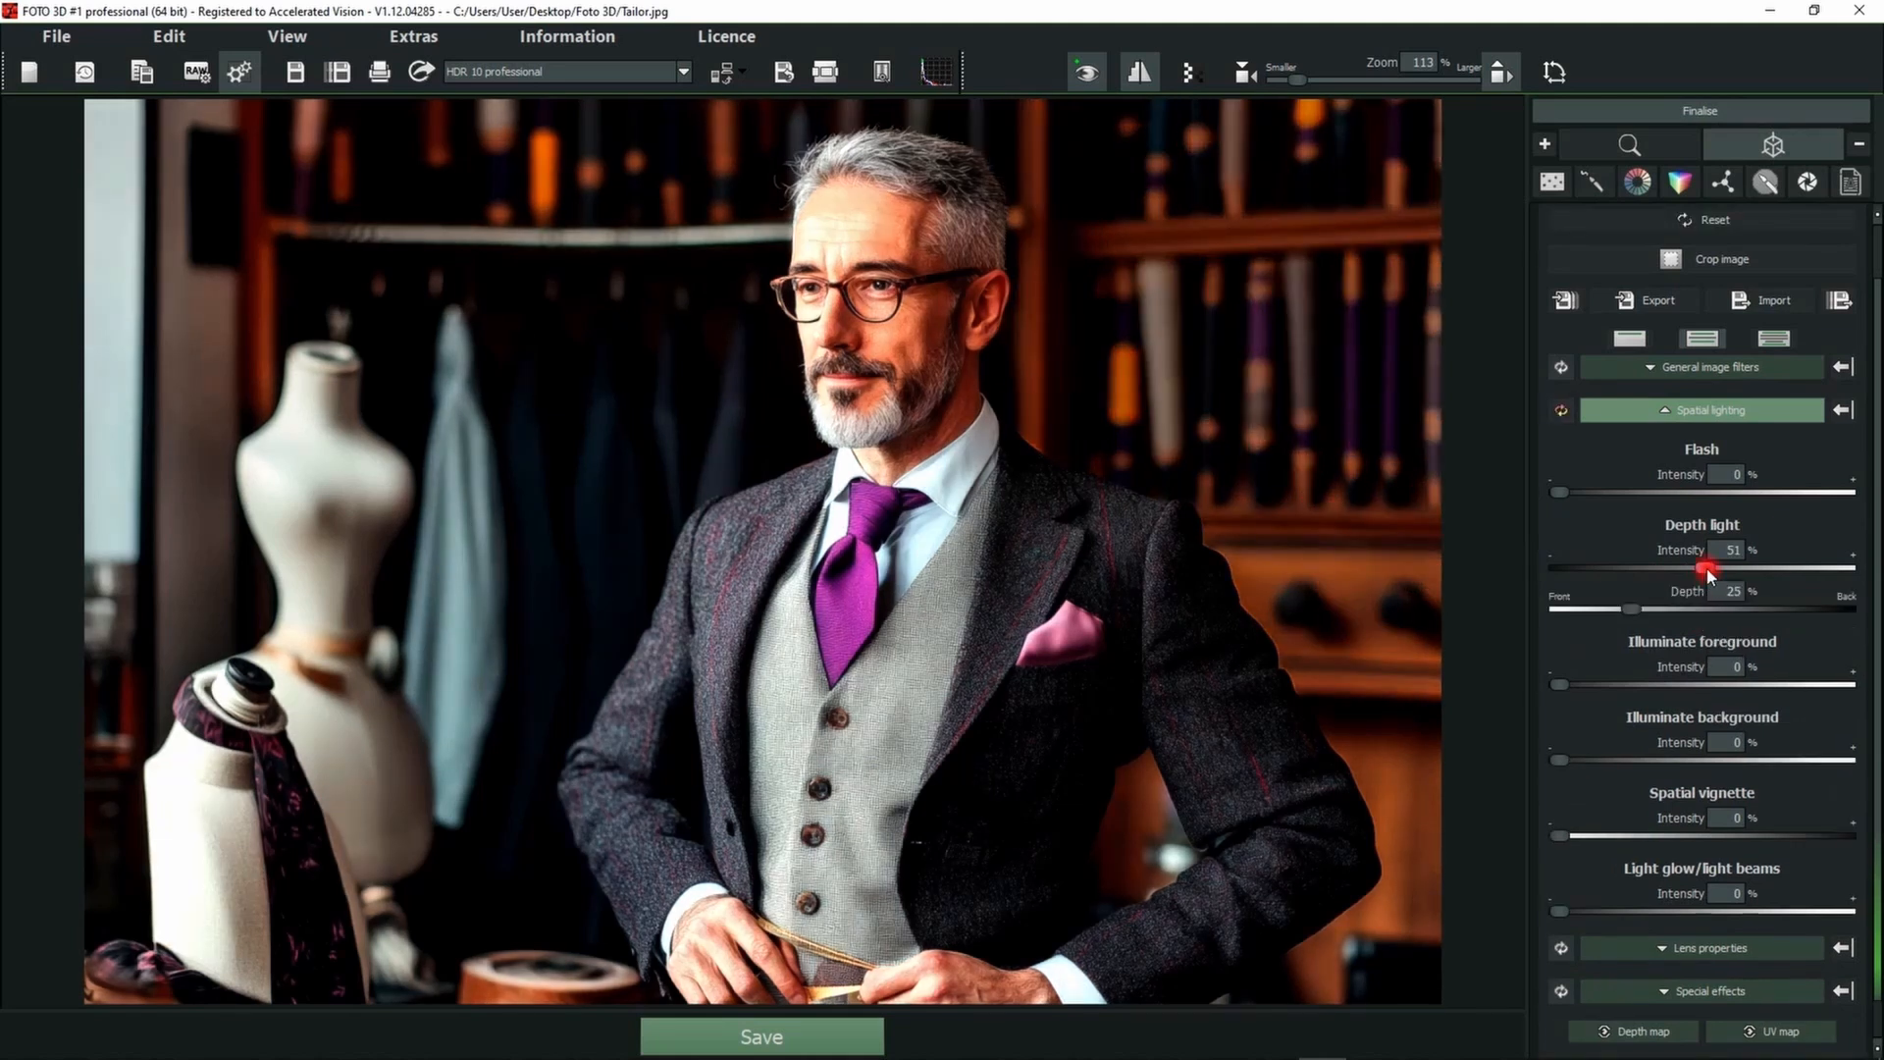
drag(1707, 574, 1822, 577)
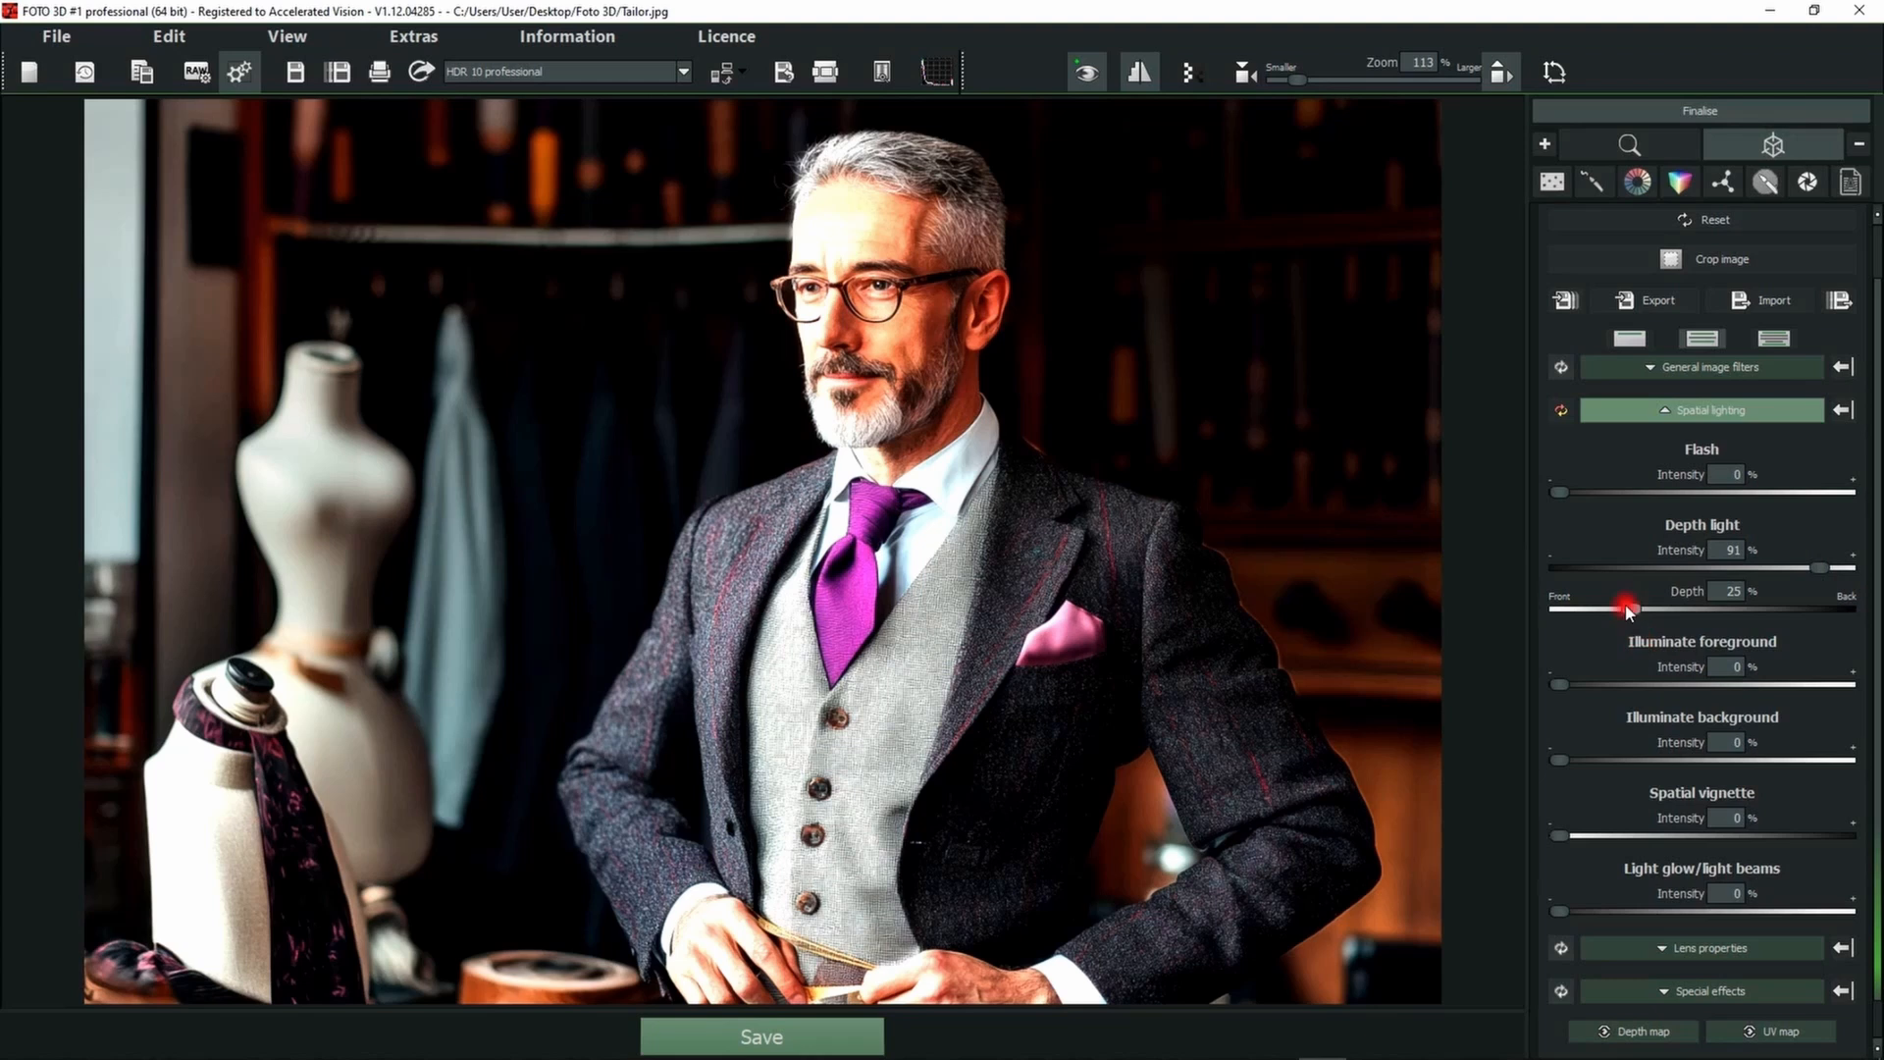
drag(1631, 610, 1558, 610)
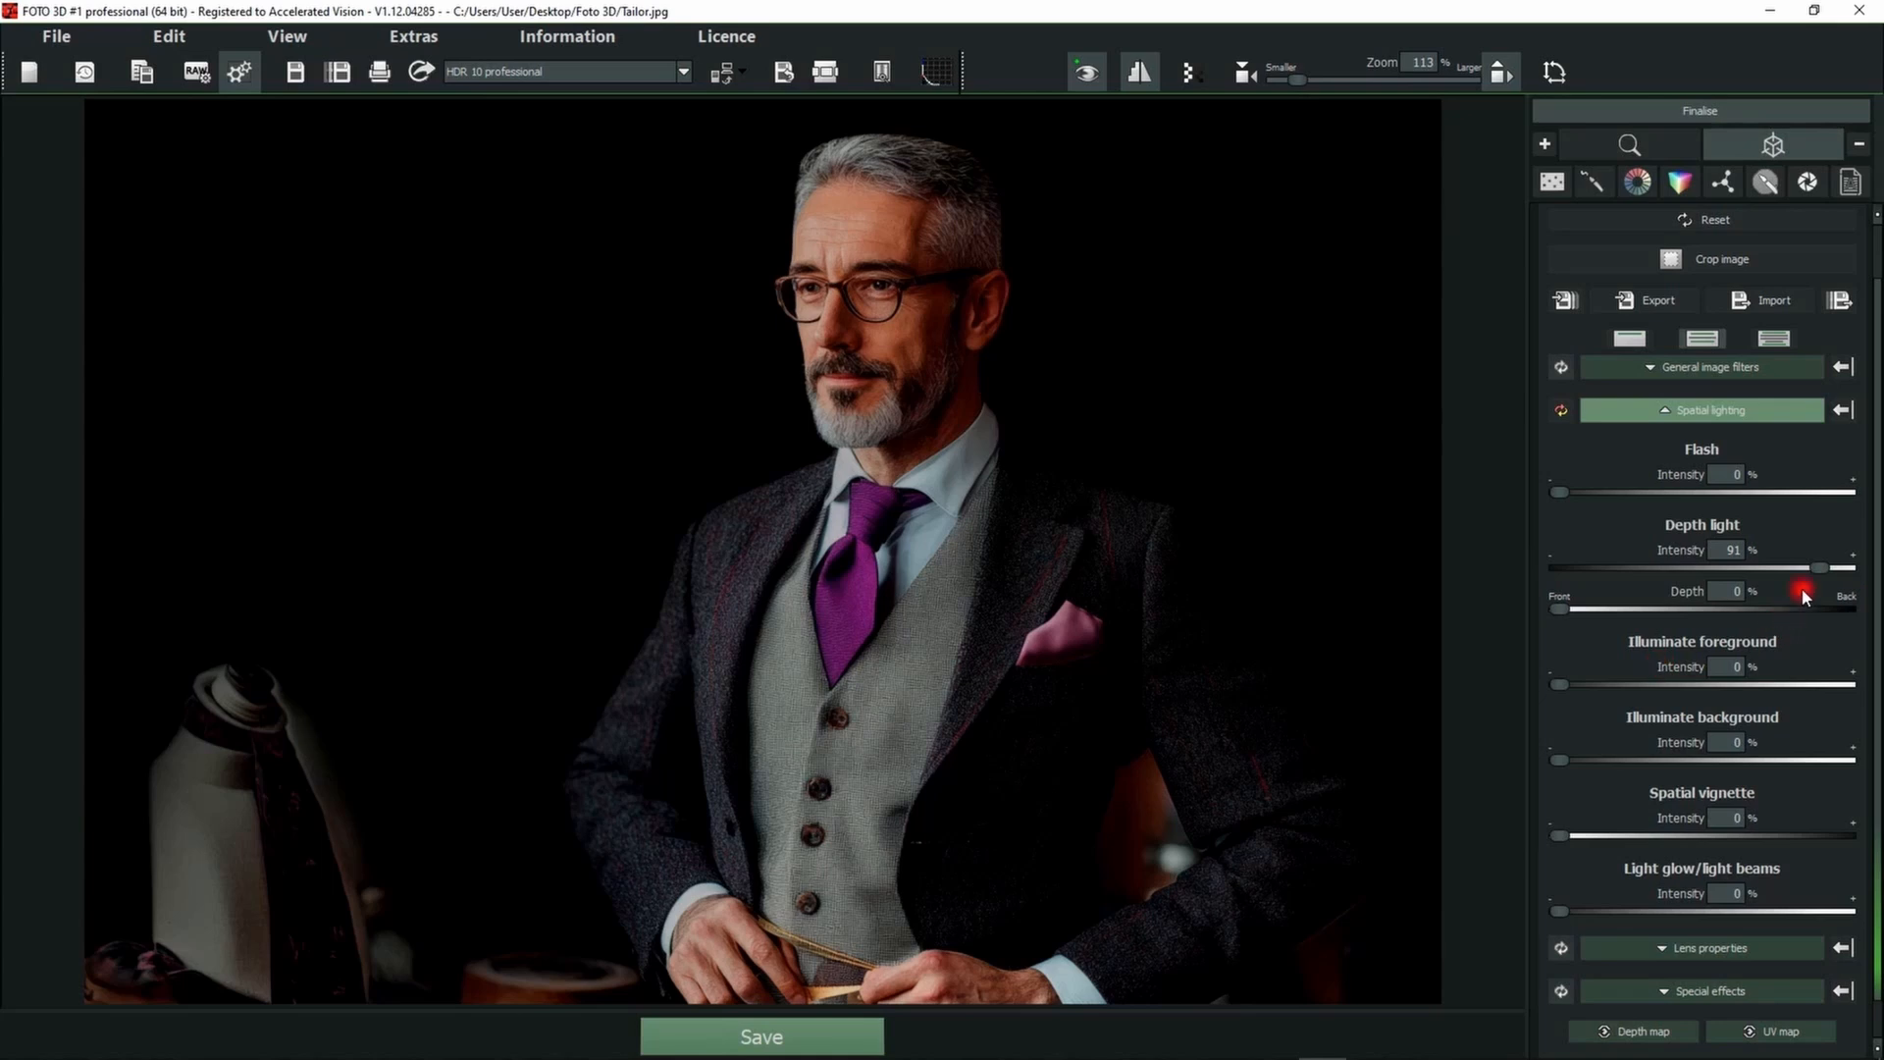
- Raise the depth light's intensity to 100% and try its depth at 29% and then at 81%
drag(1820, 567, 1851, 567)
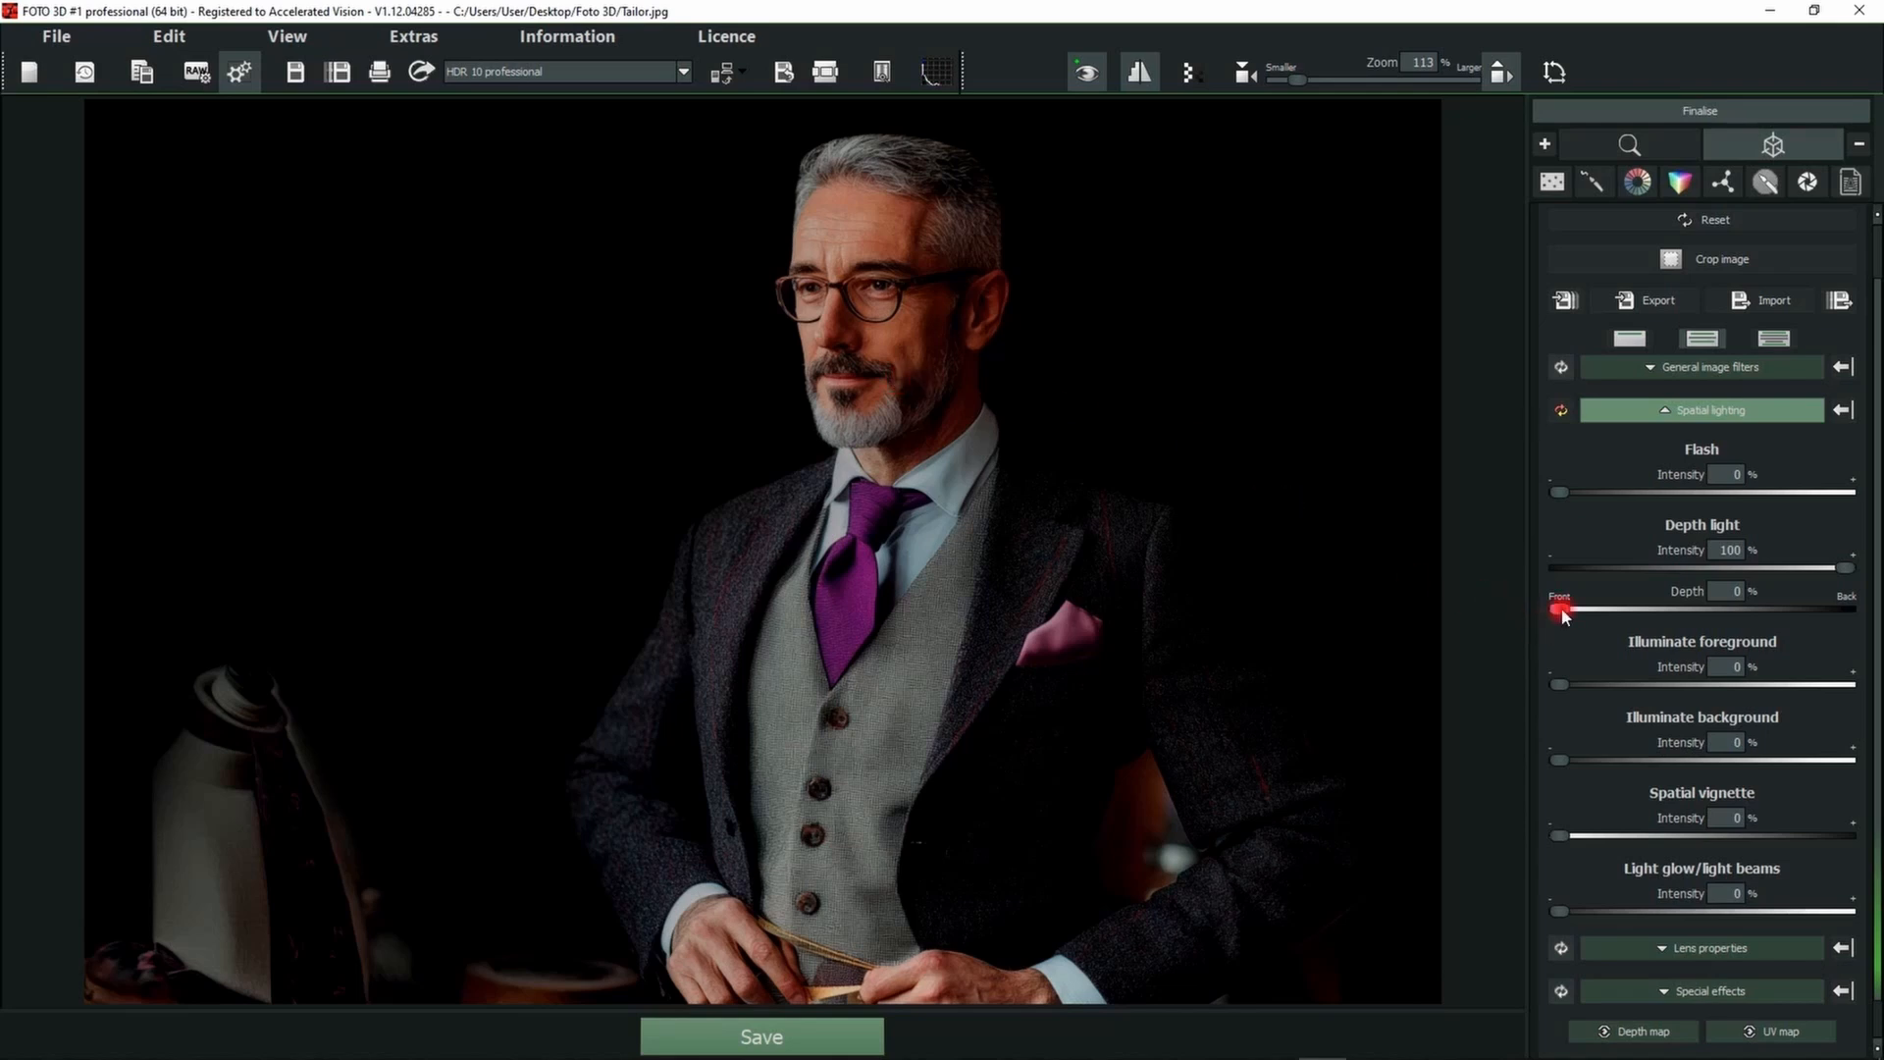
drag(1600, 613, 1649, 614)
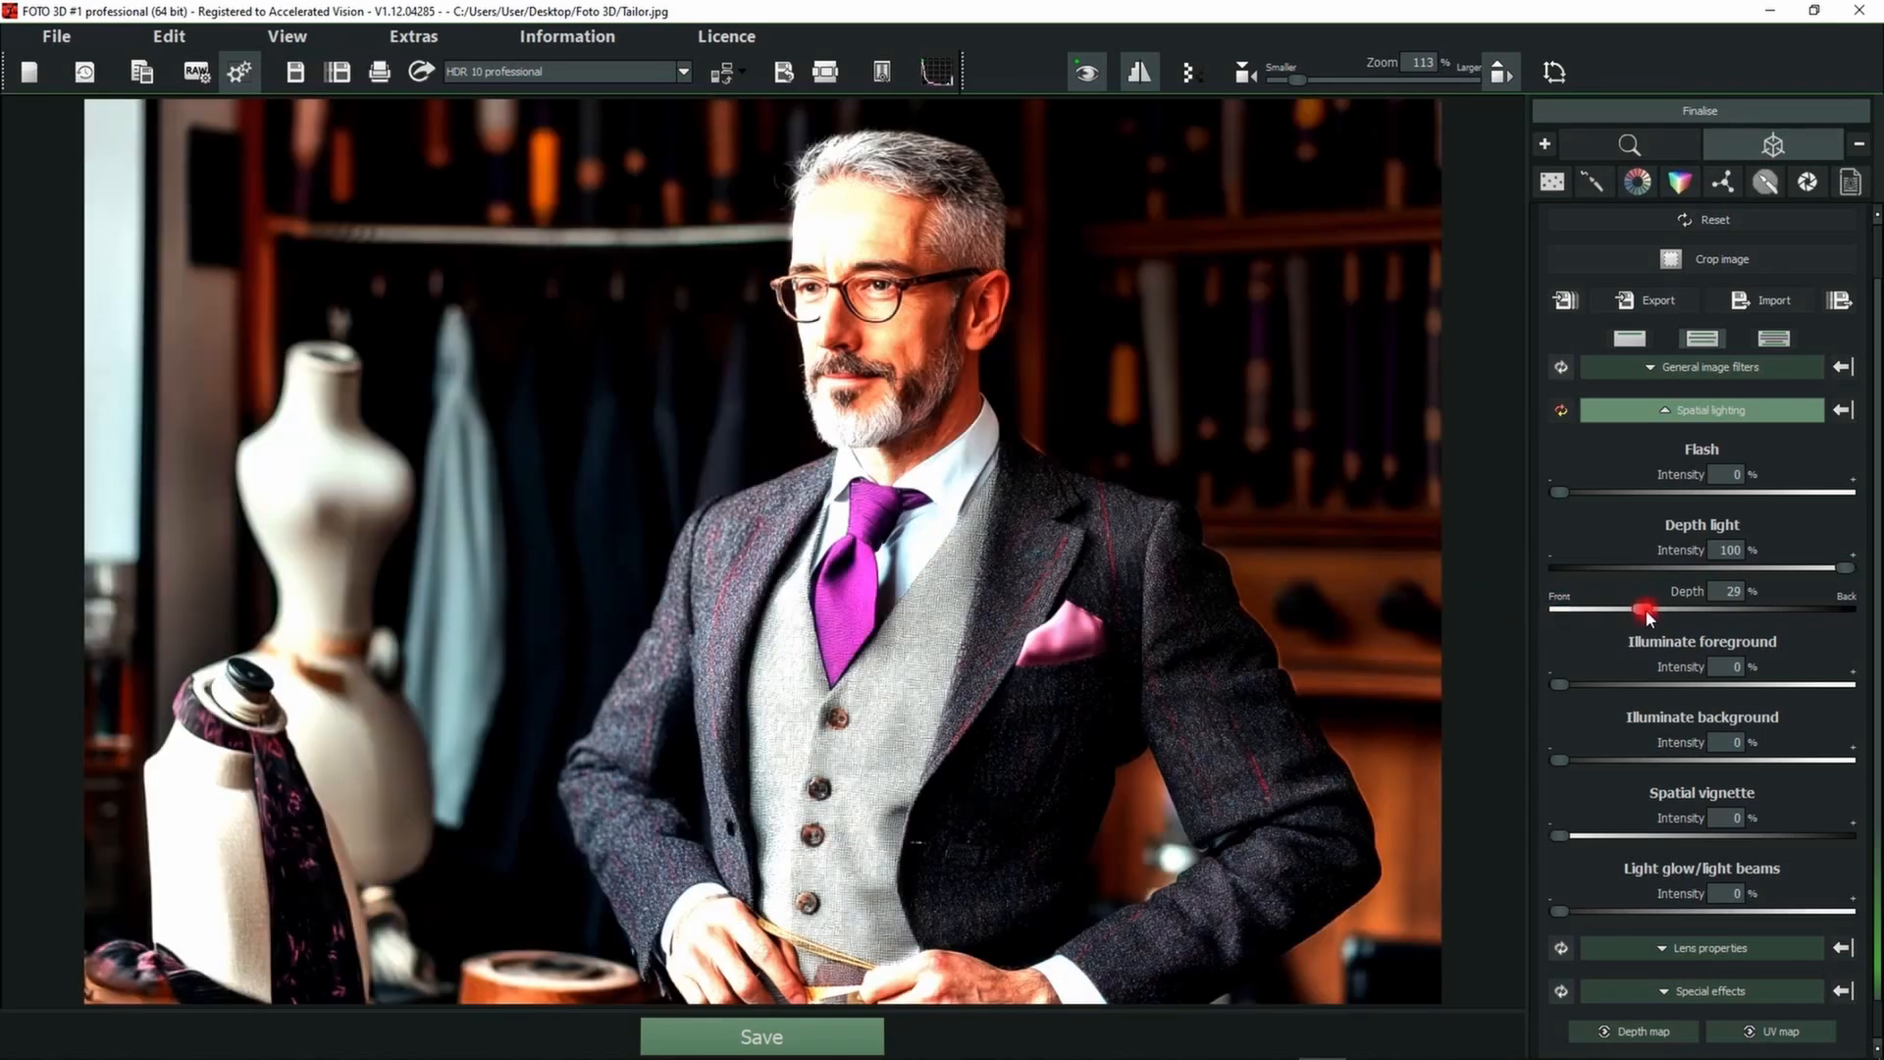
drag(1646, 609, 1800, 611)
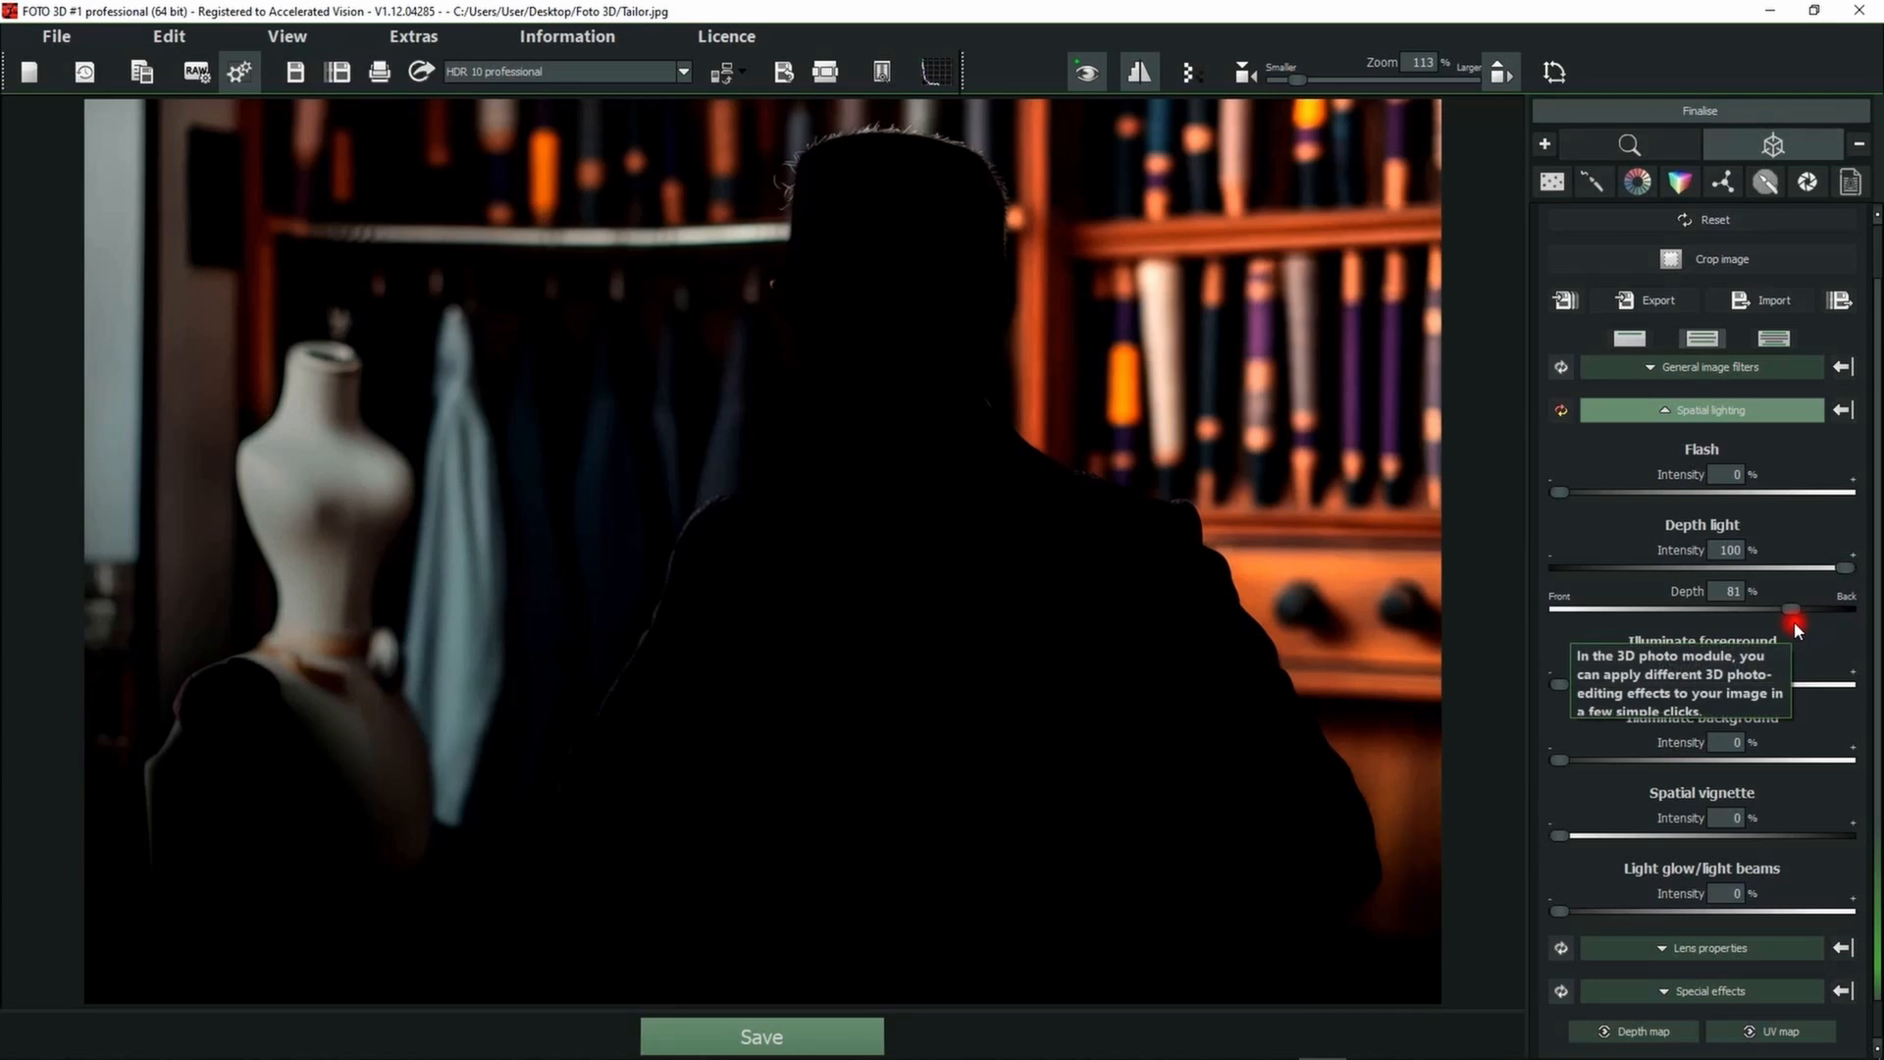
- Reduce the depth light's intensity to 65% and then 44%, and set its depth to 73%
drag(1844, 567, 1745, 568)
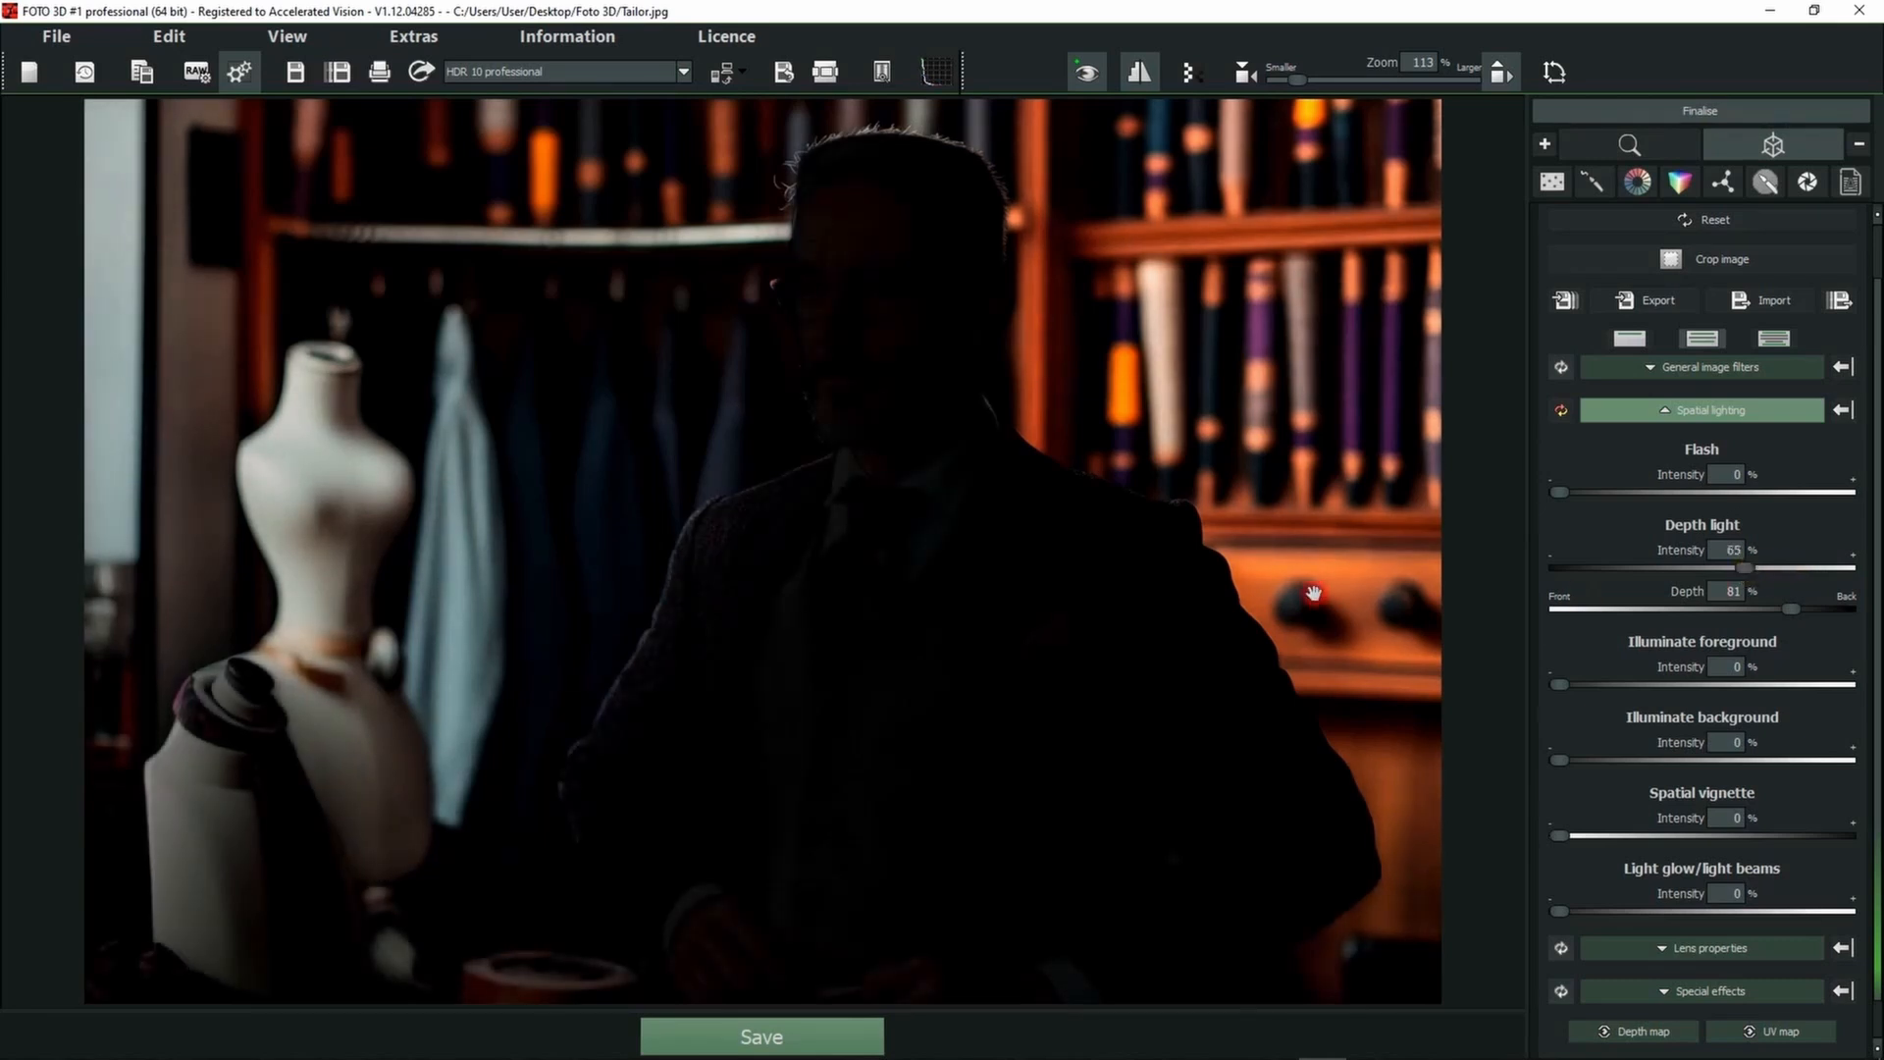
drag(1742, 569, 1685, 569)
drag(1793, 608, 1771, 610)
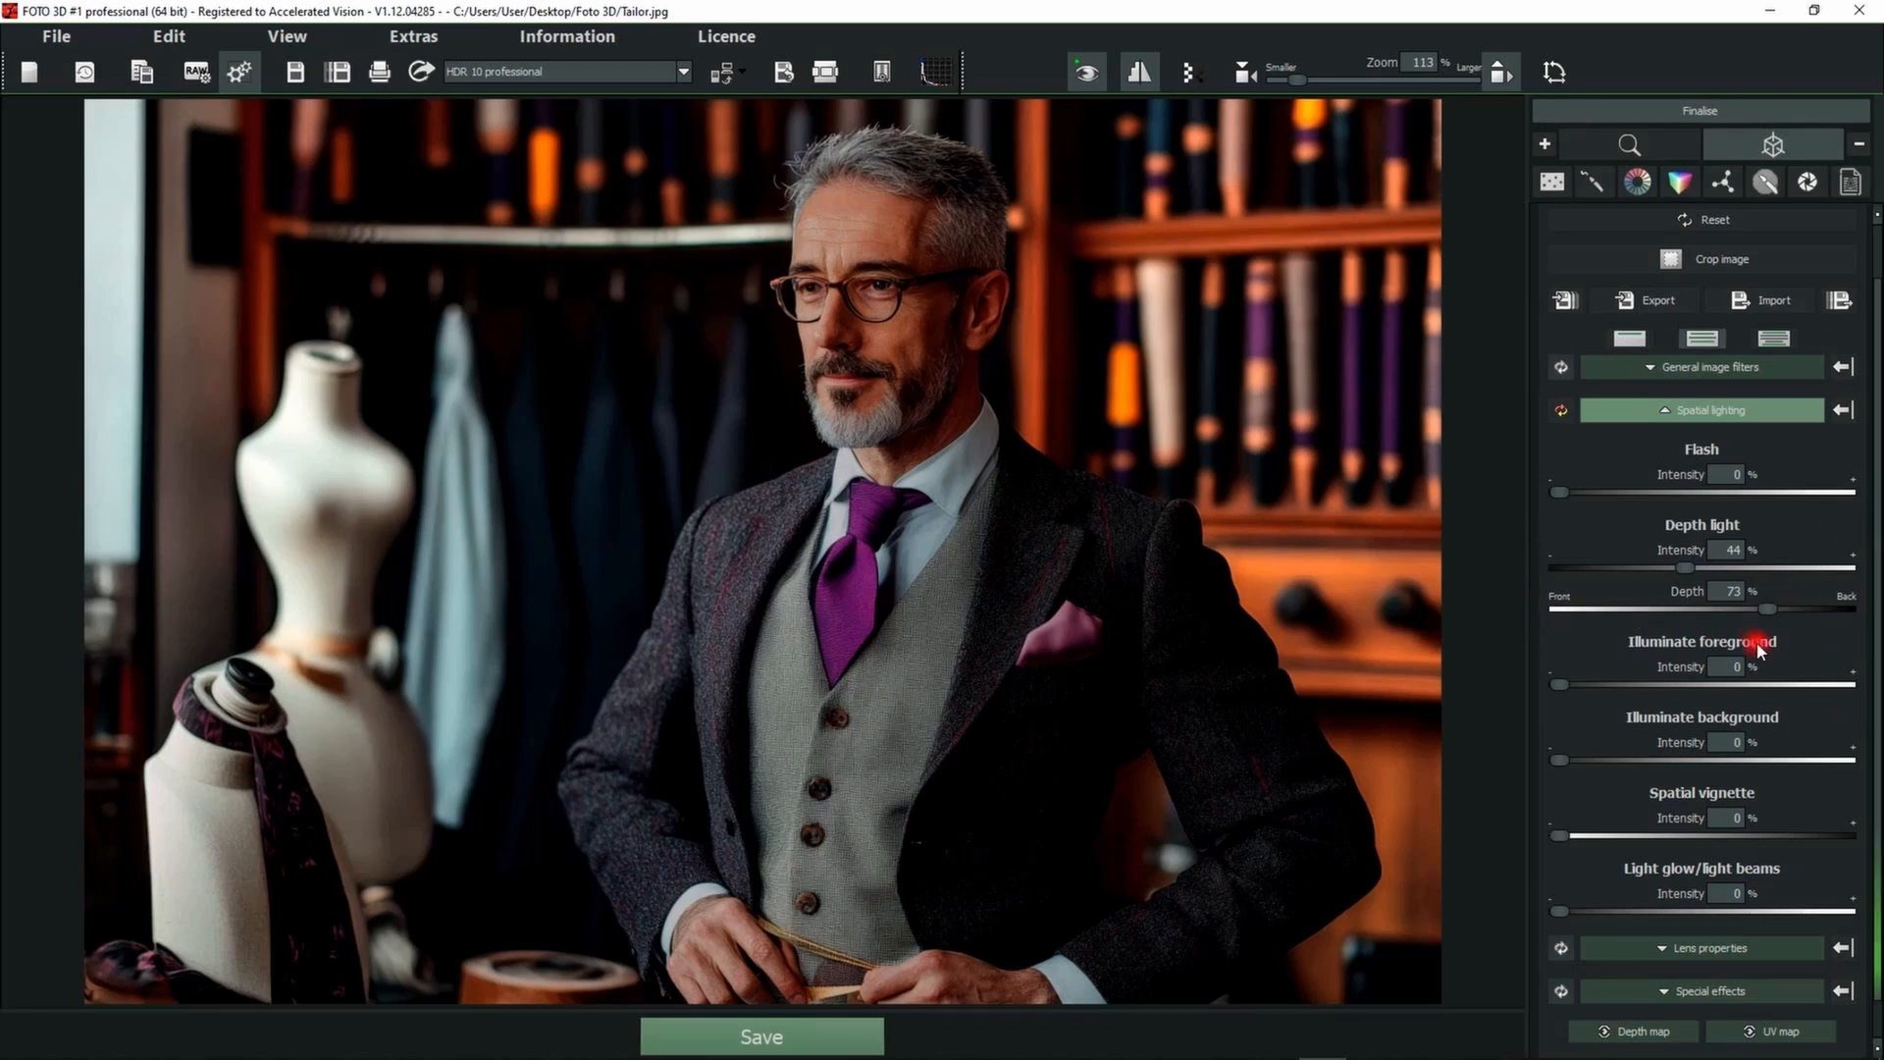
- Illuminate the foreground at 75% intensity with a reddish luminous colour (156, 96, 105), and position the light beside the man's head
click(1724, 684)
drag(1723, 684, 1744, 684)
scroll(1805, 862, down, 3)
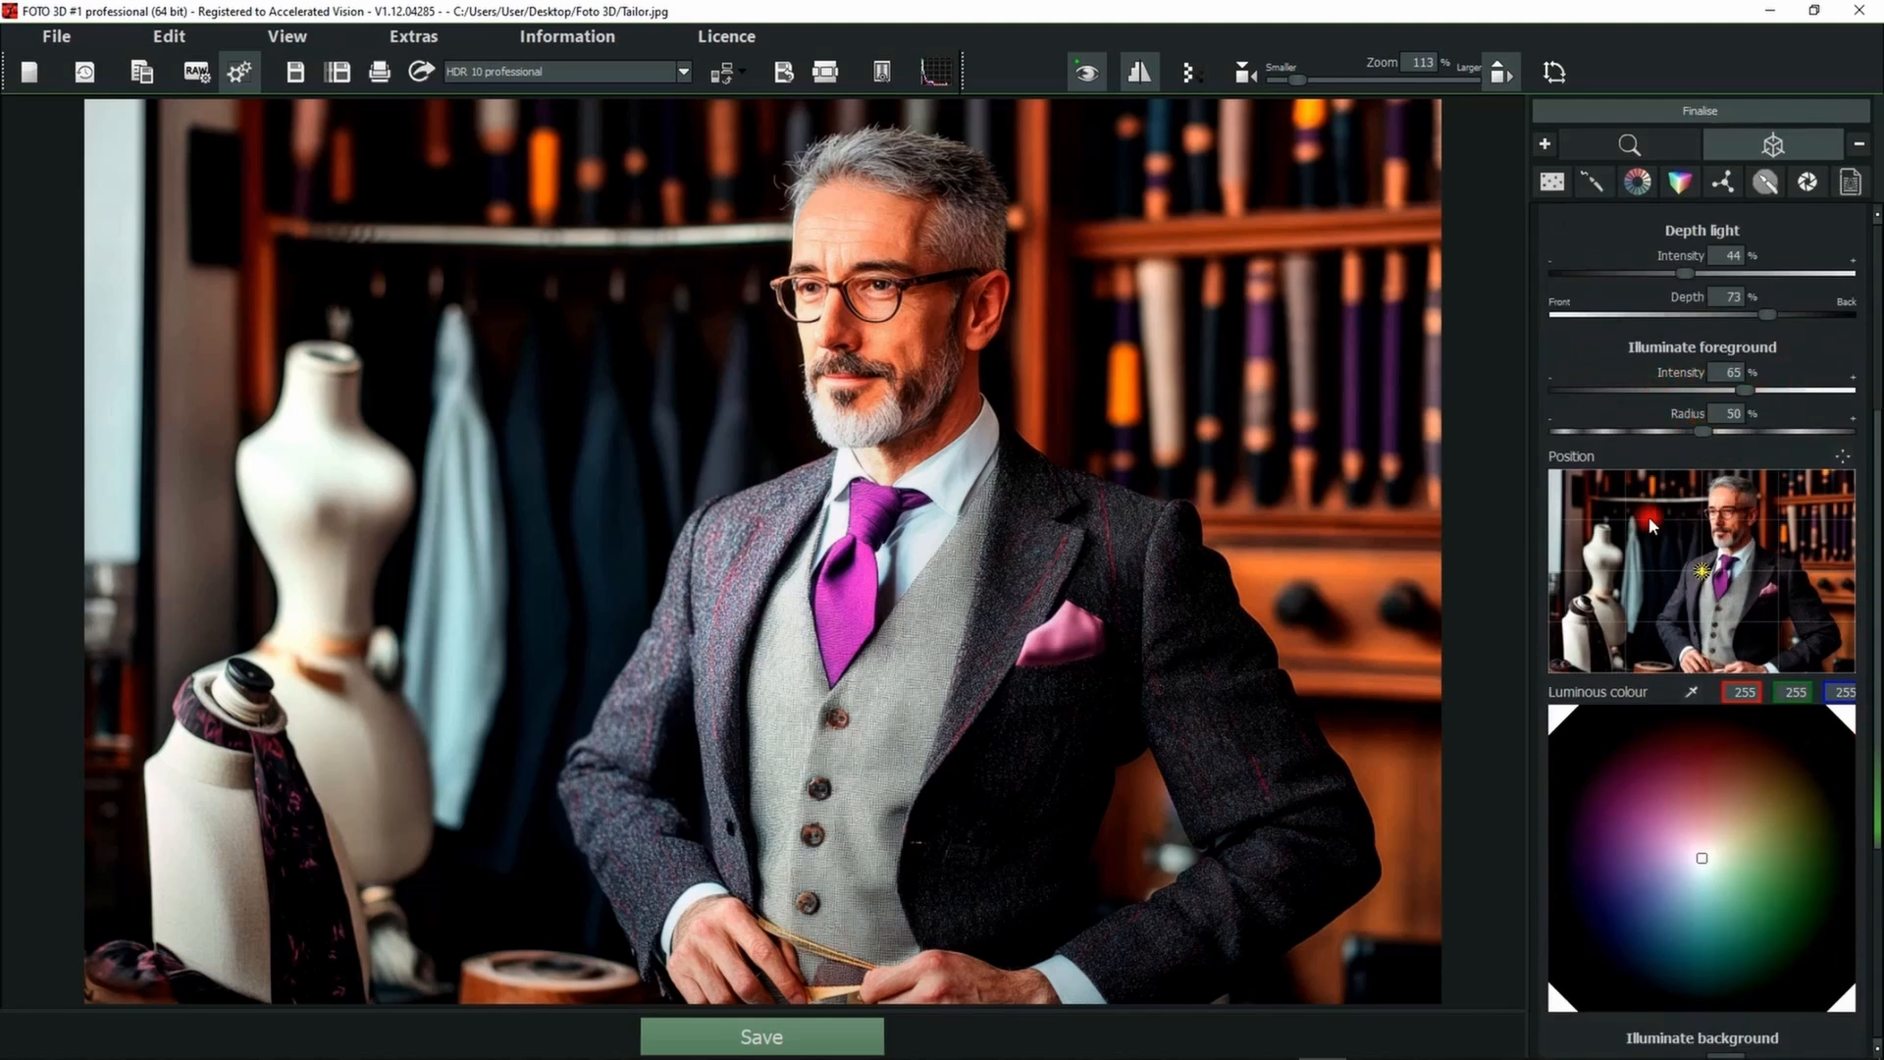
click(1687, 772)
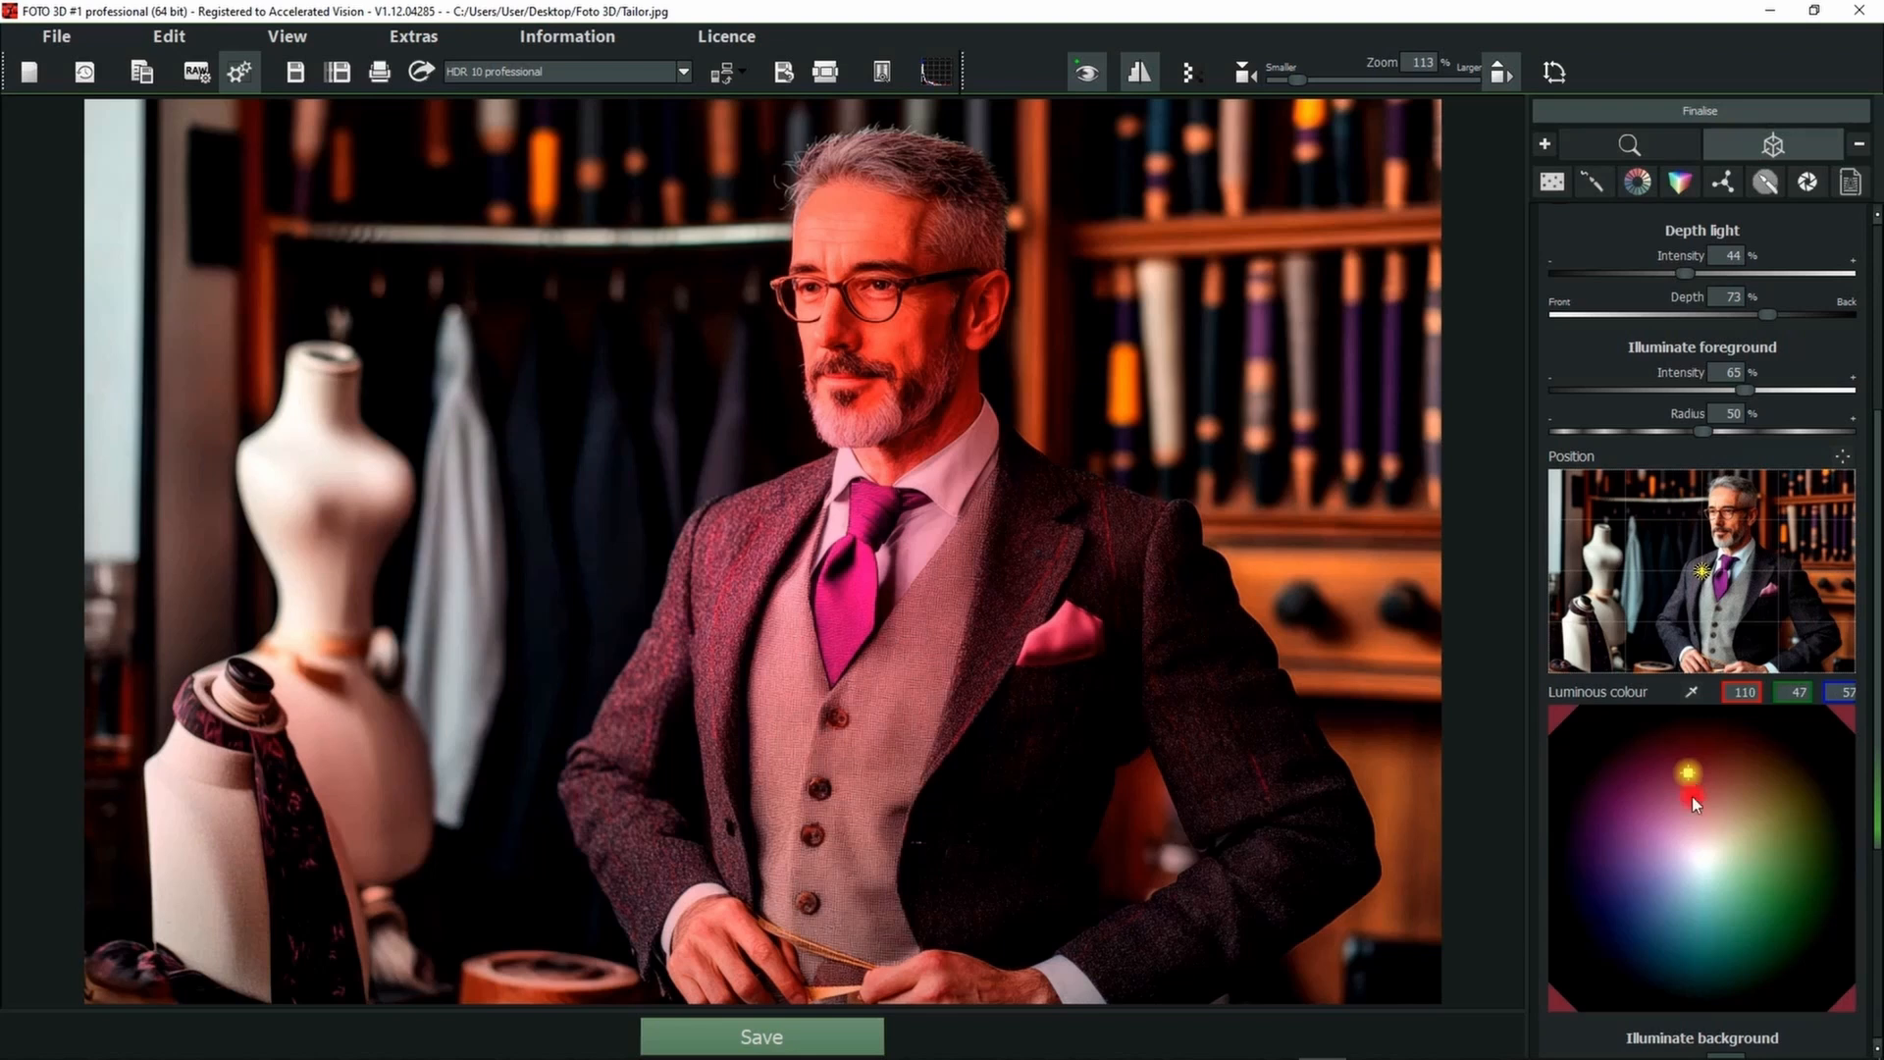
drag(1692, 790, 1692, 798)
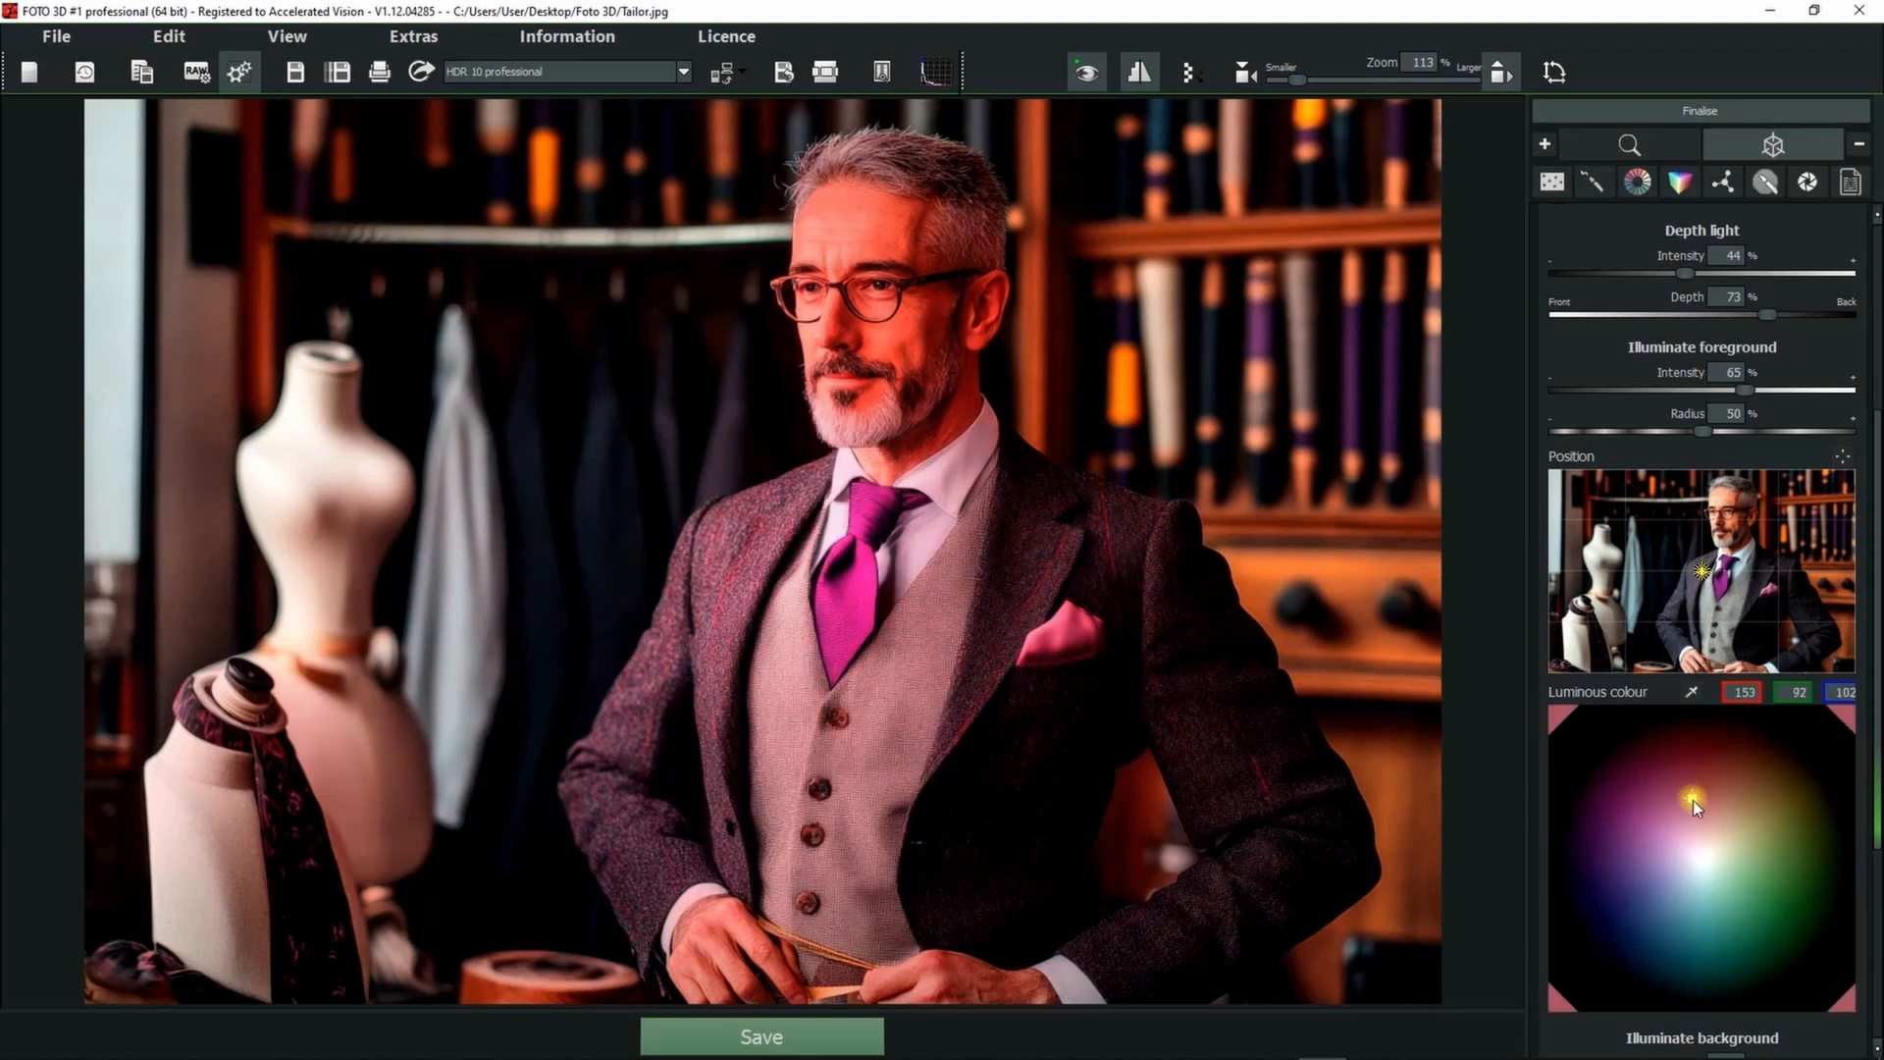
drag(1745, 389, 1778, 391)
drag(1702, 571, 1682, 538)
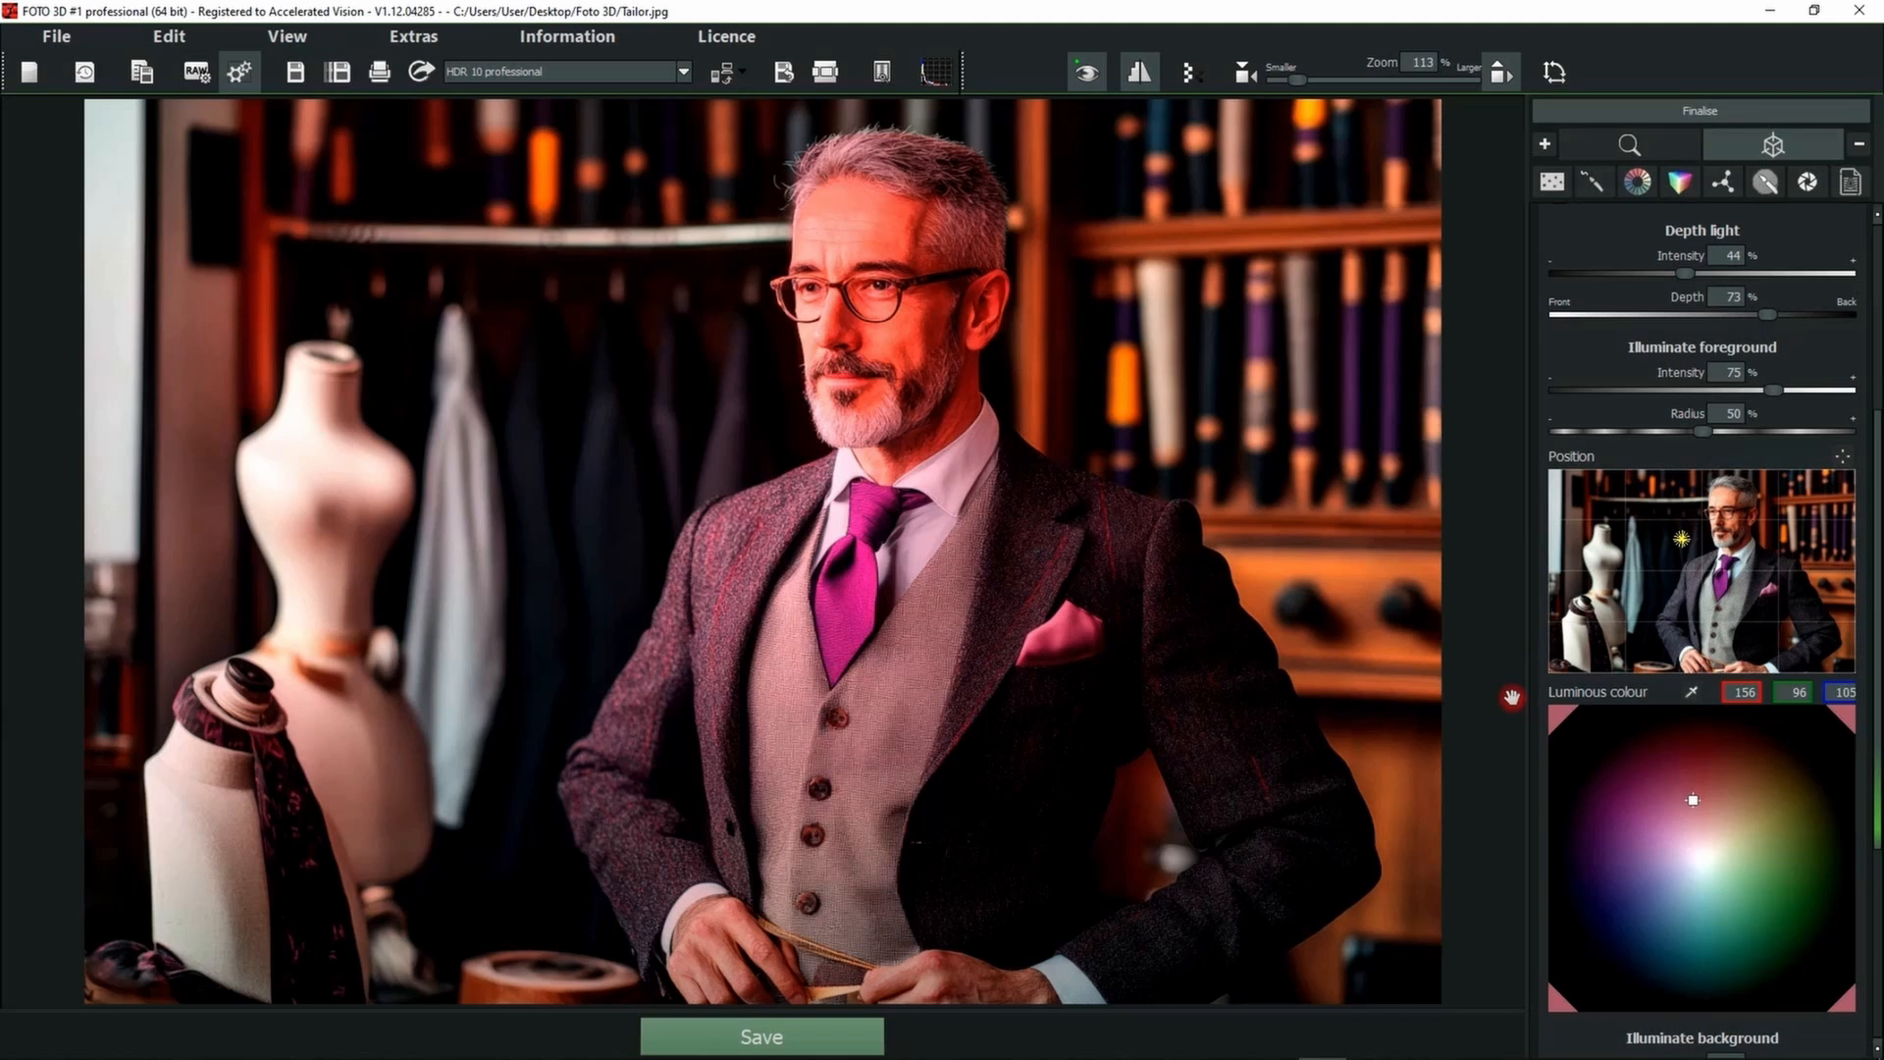
- Illuminate the background at 74% intensity and 79% radius with a dark blue luminous colour, positioning the light above the mannequin
scroll(1717, 675, down, 5)
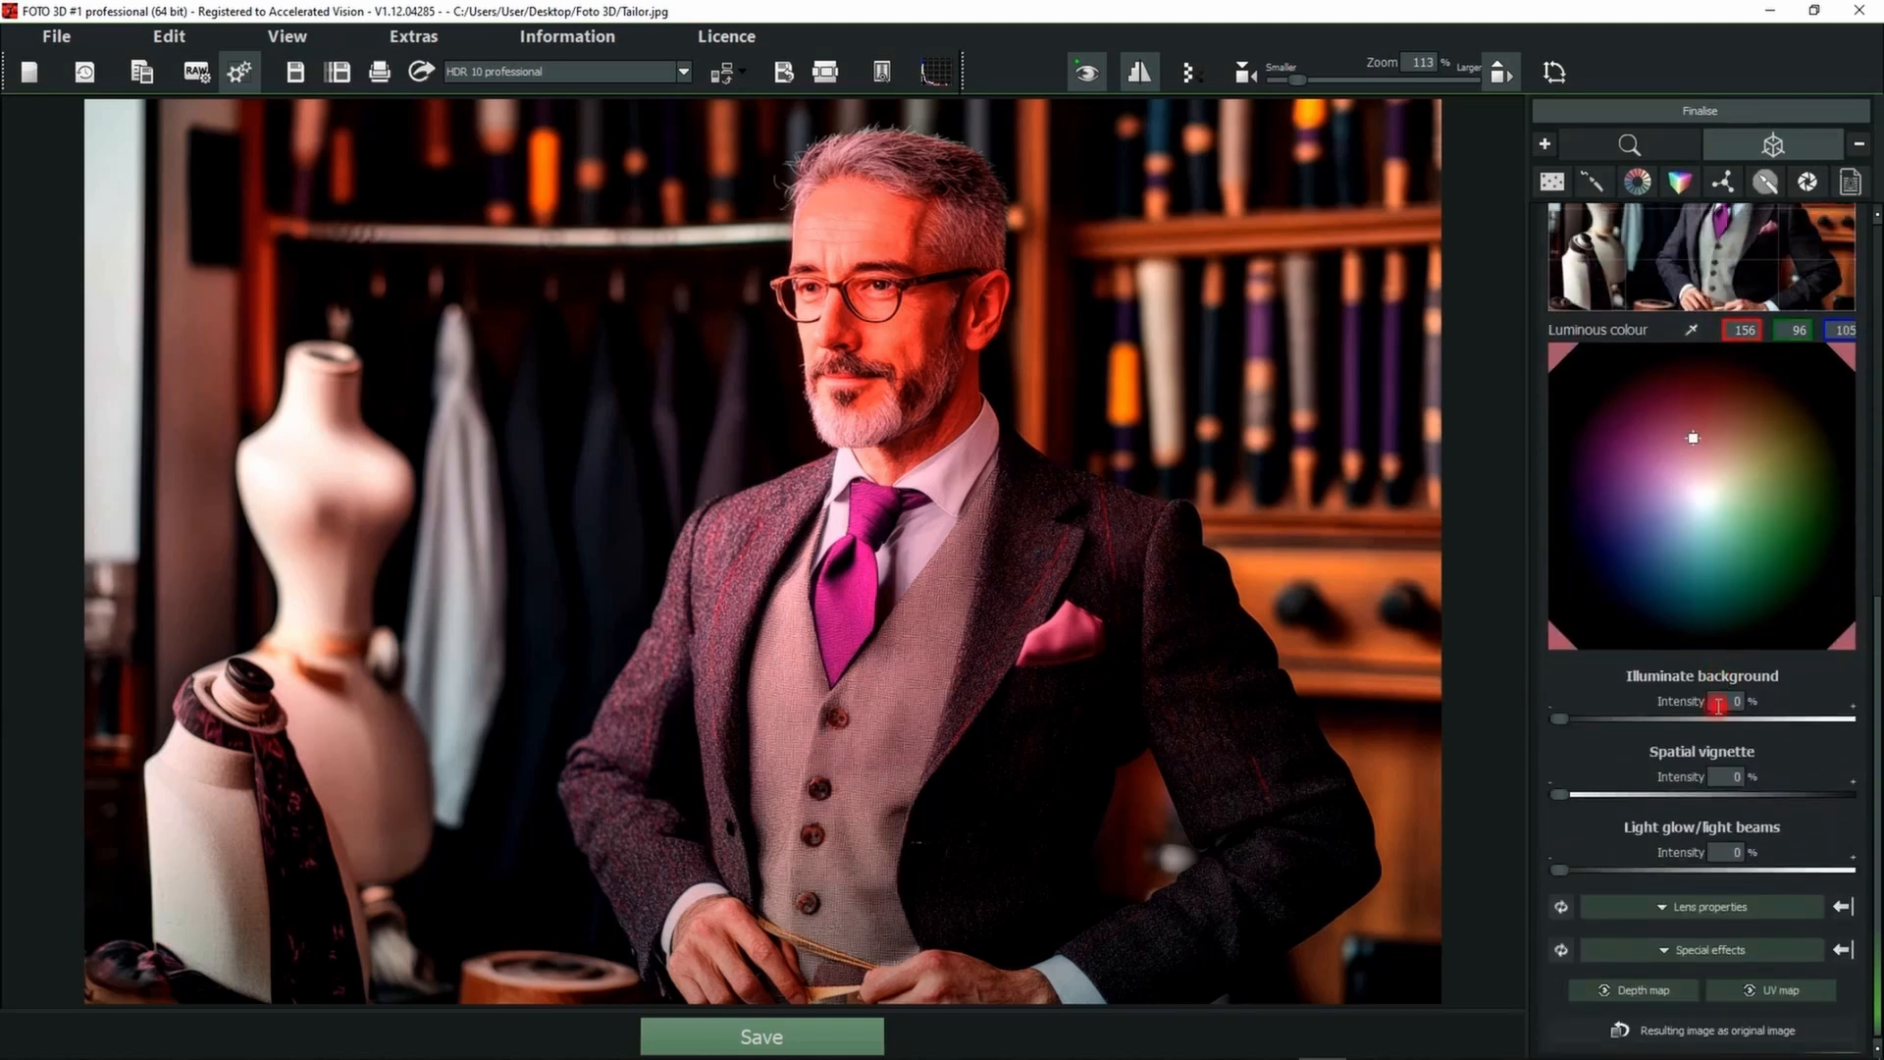
click(1746, 717)
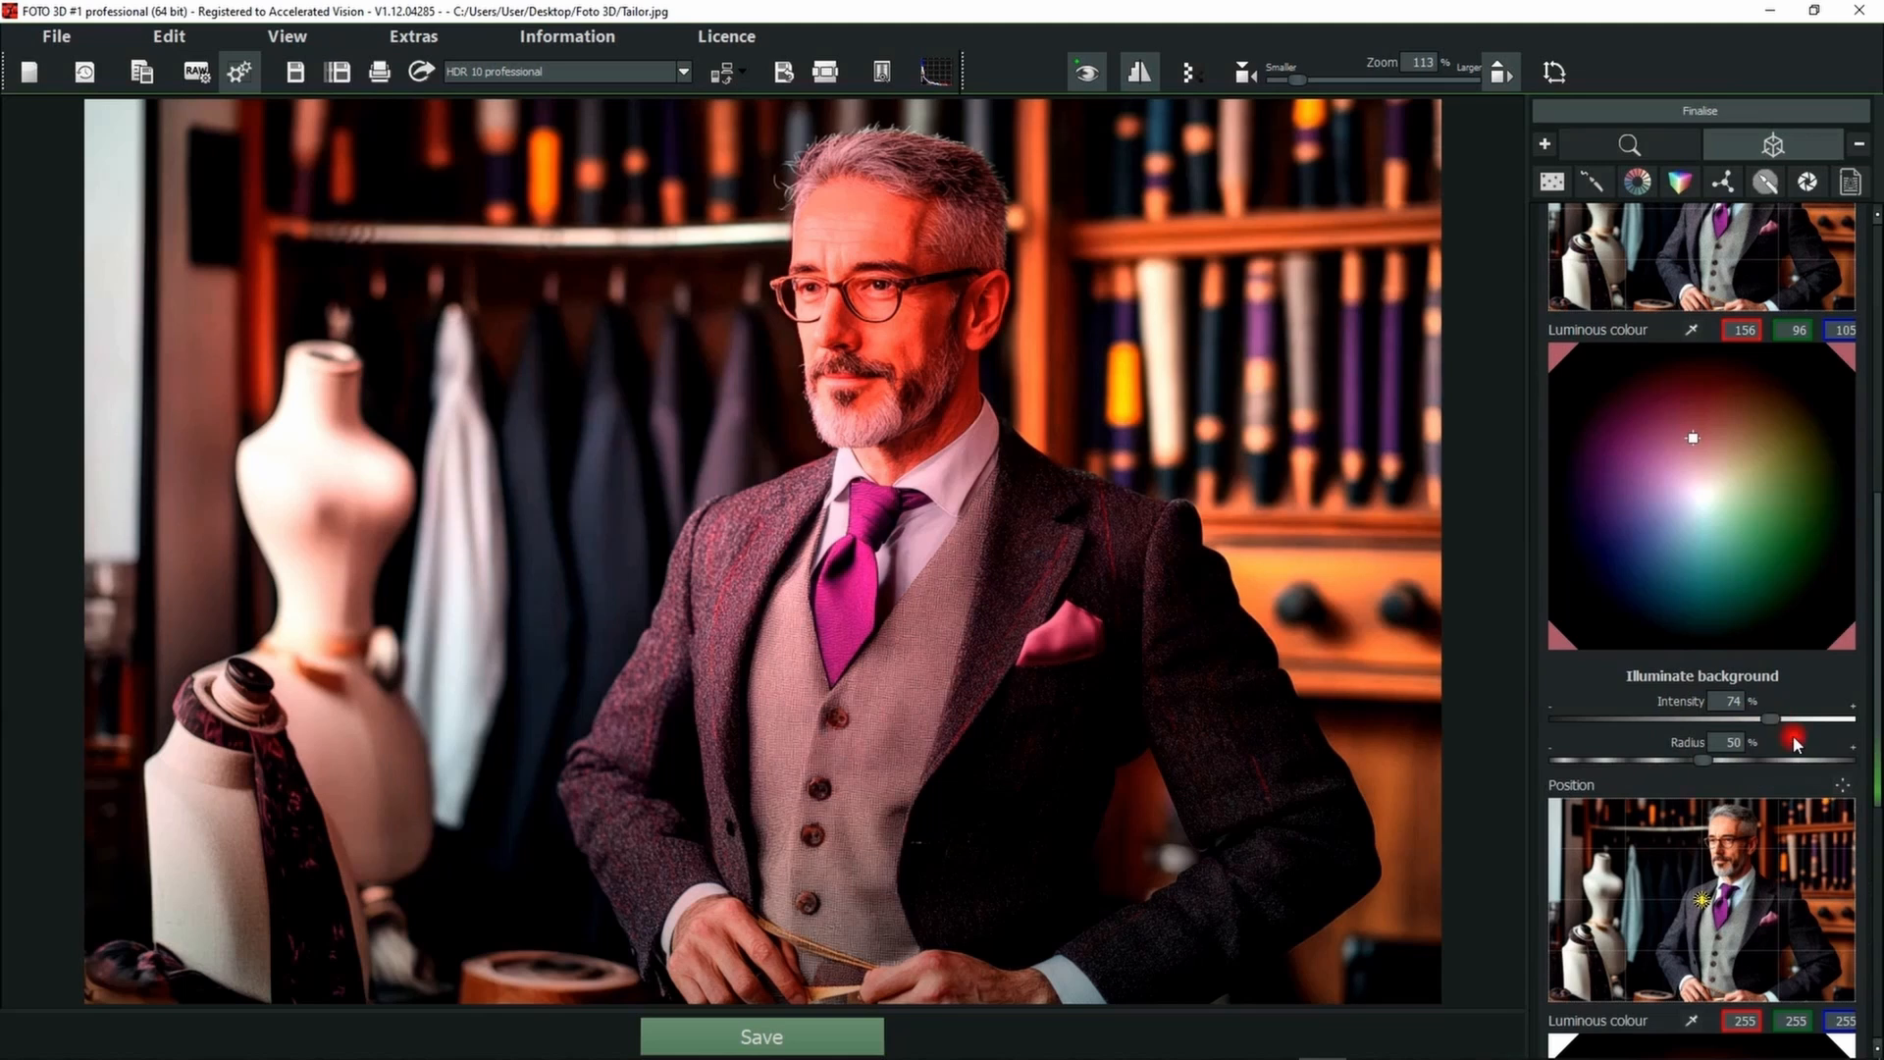
scroll(1795, 743, down, 3)
click(1599, 596)
drag(1599, 594, 1619, 593)
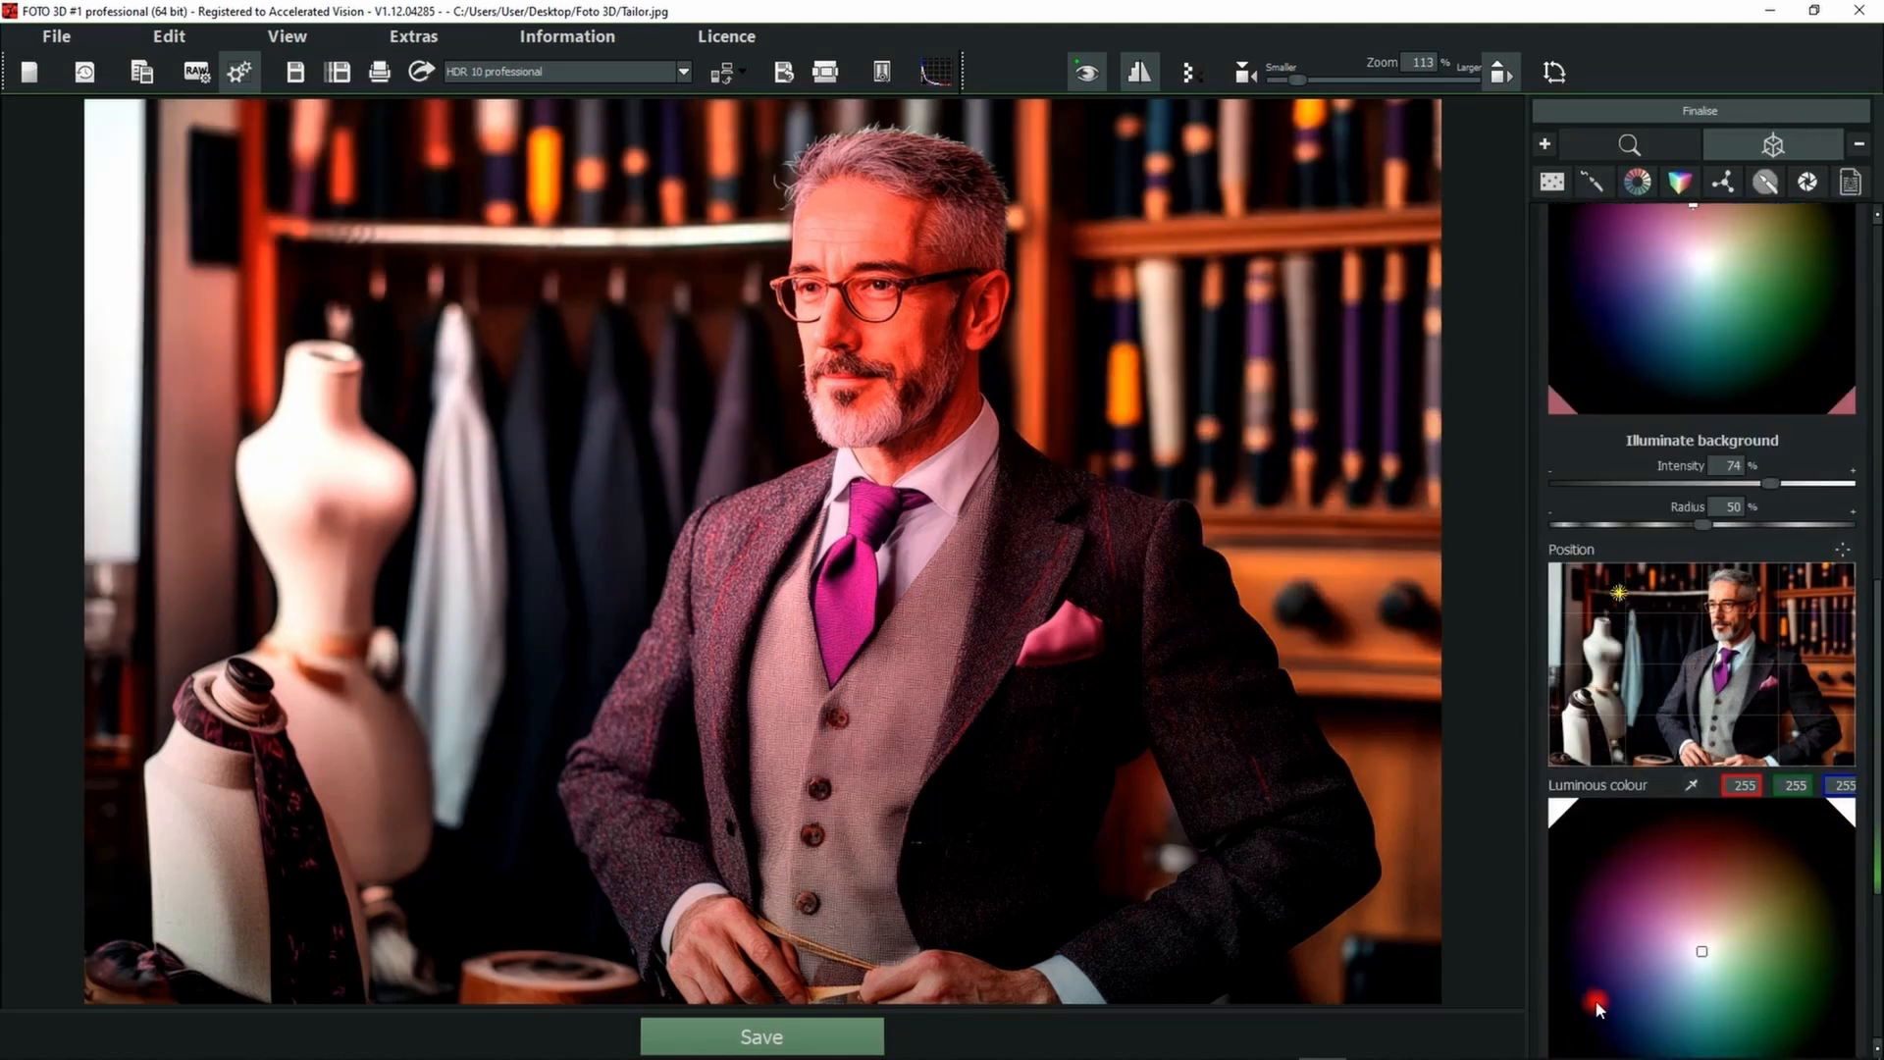
click(1597, 1002)
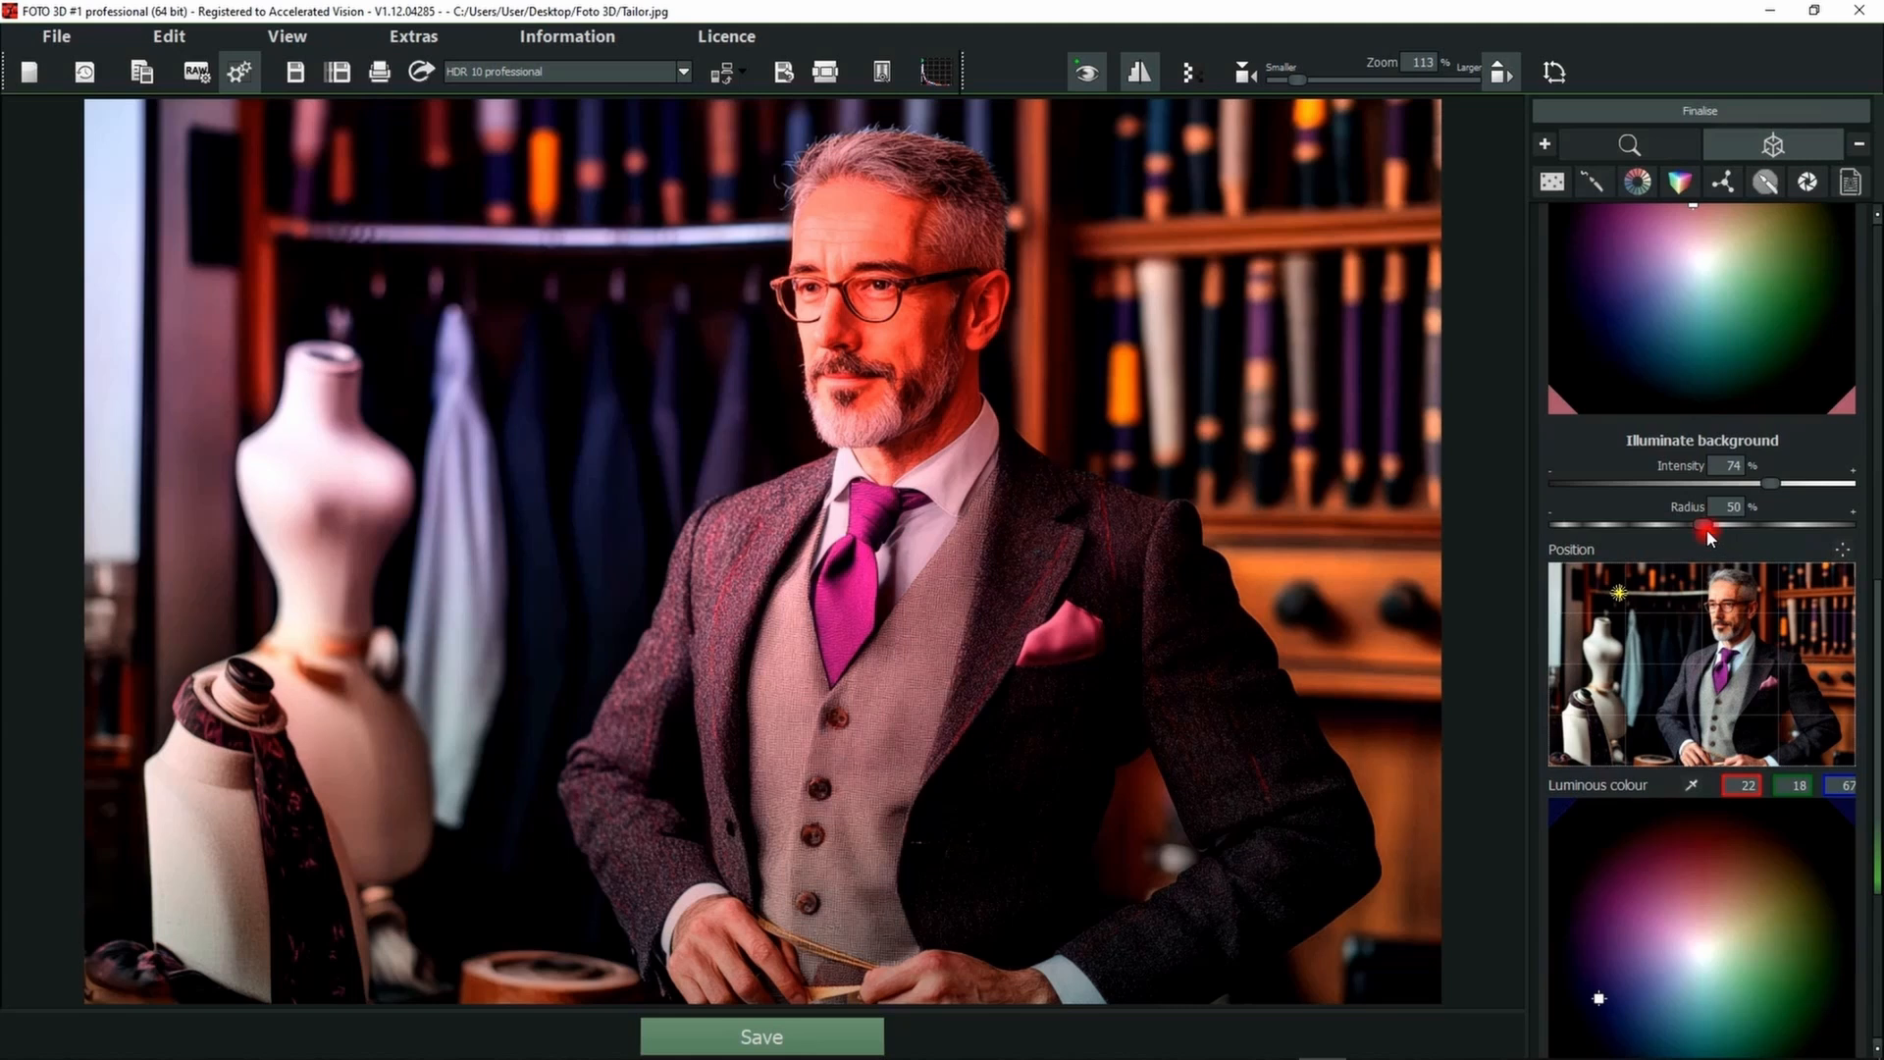
click(1737, 523)
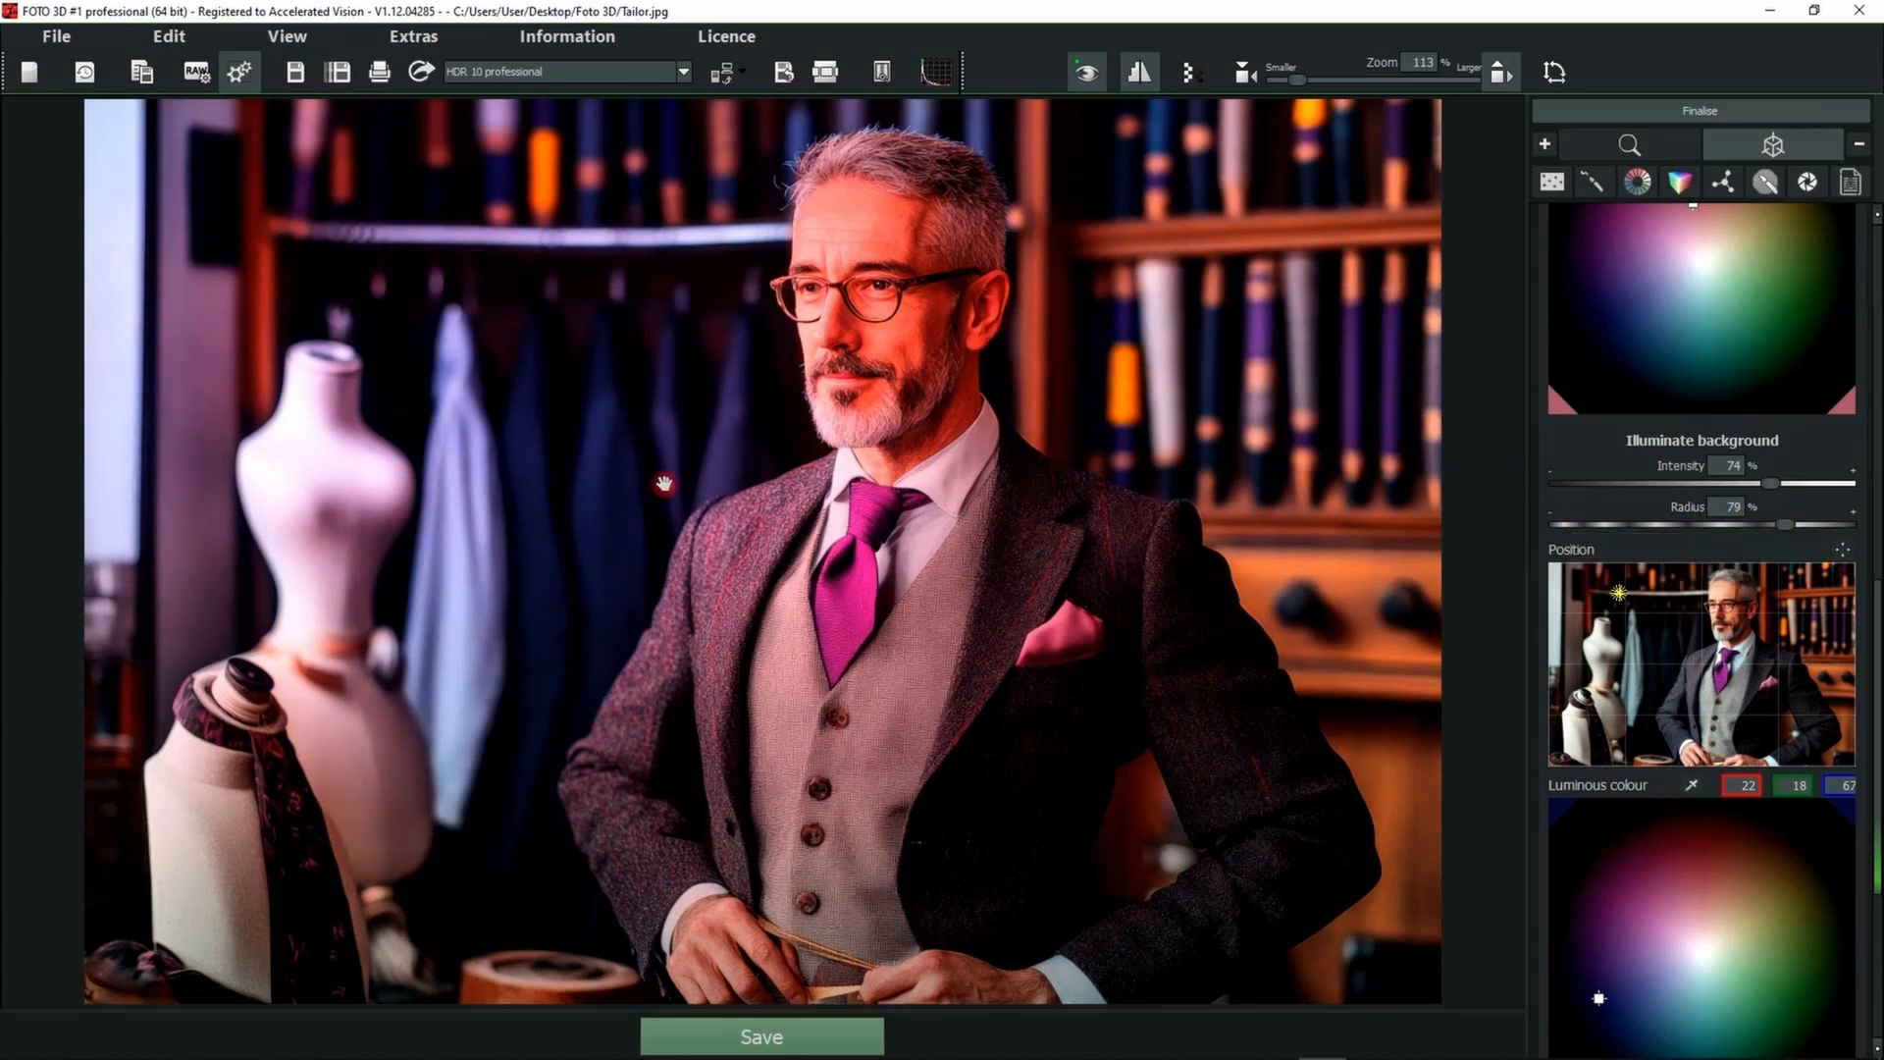
- Reset all spatial lighting settings on the tailor portrait
click(858, 485)
scroll(1869, 601, up, 3)
scroll(1875, 600, up, 5)
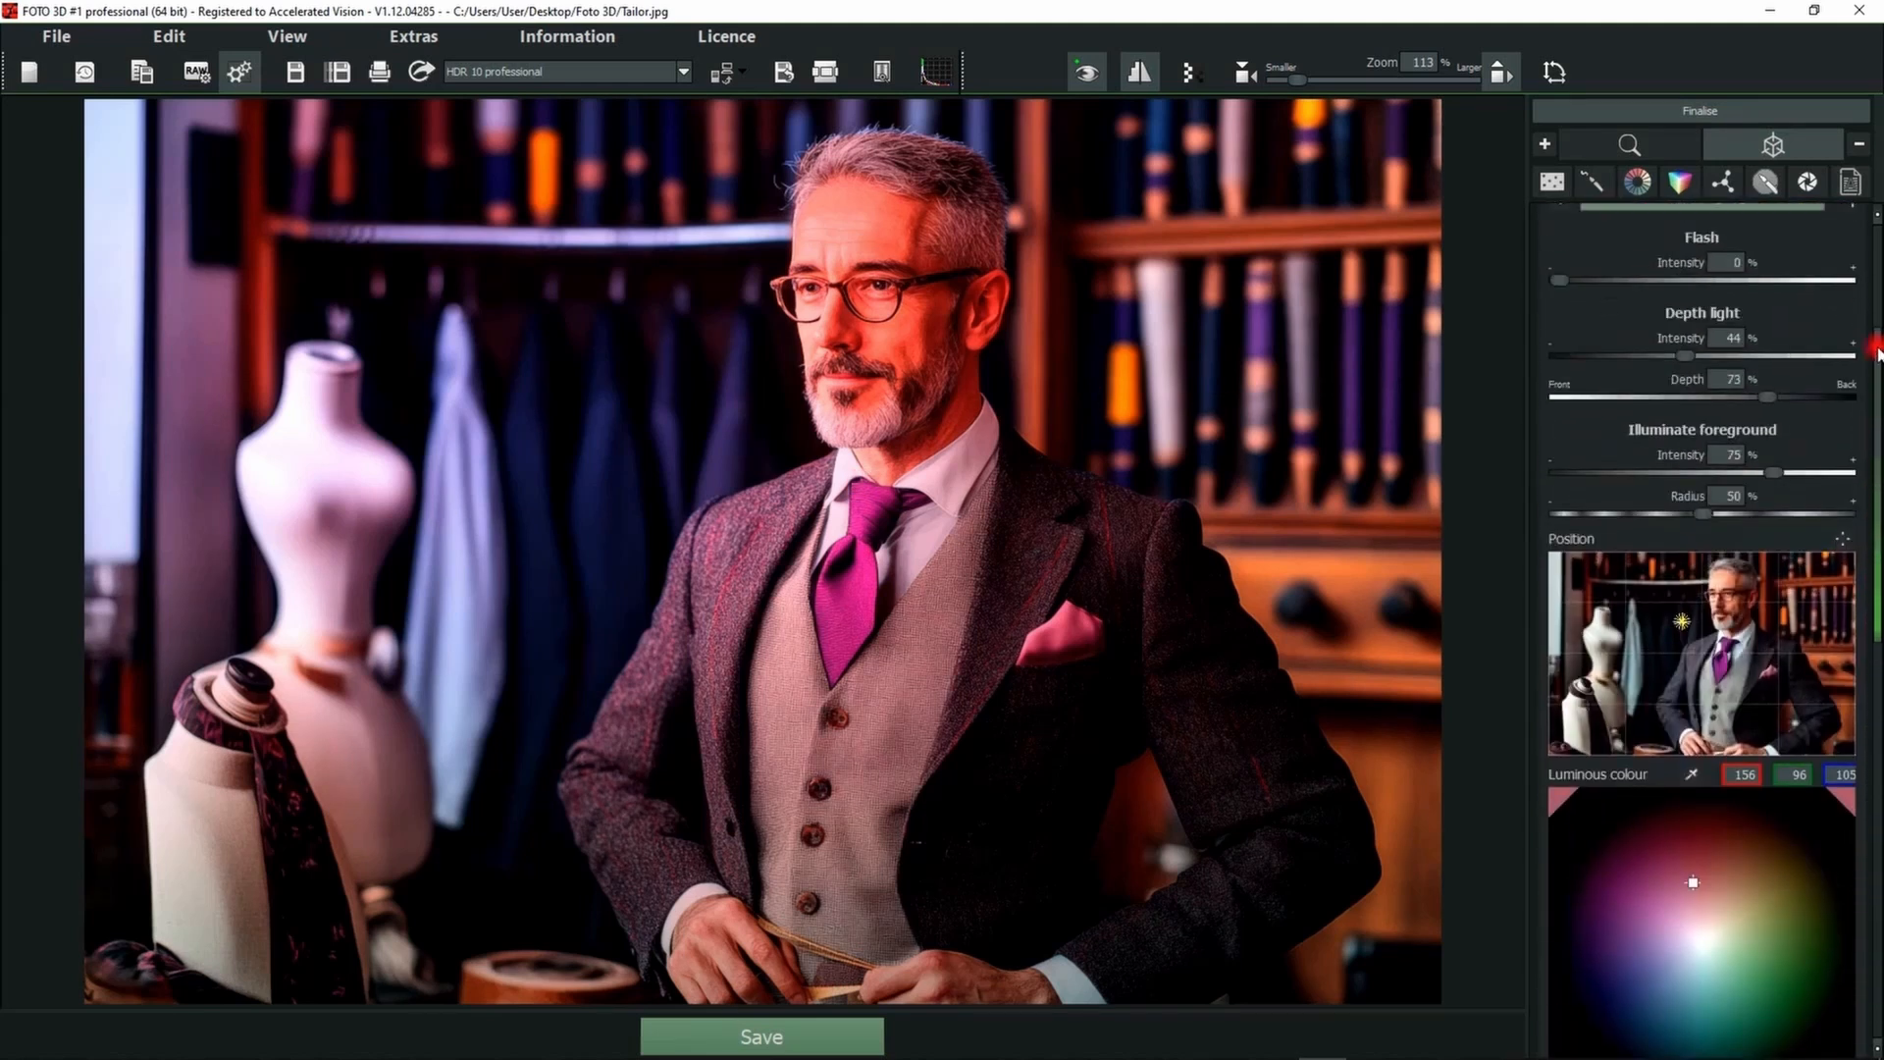
click(1561, 366)
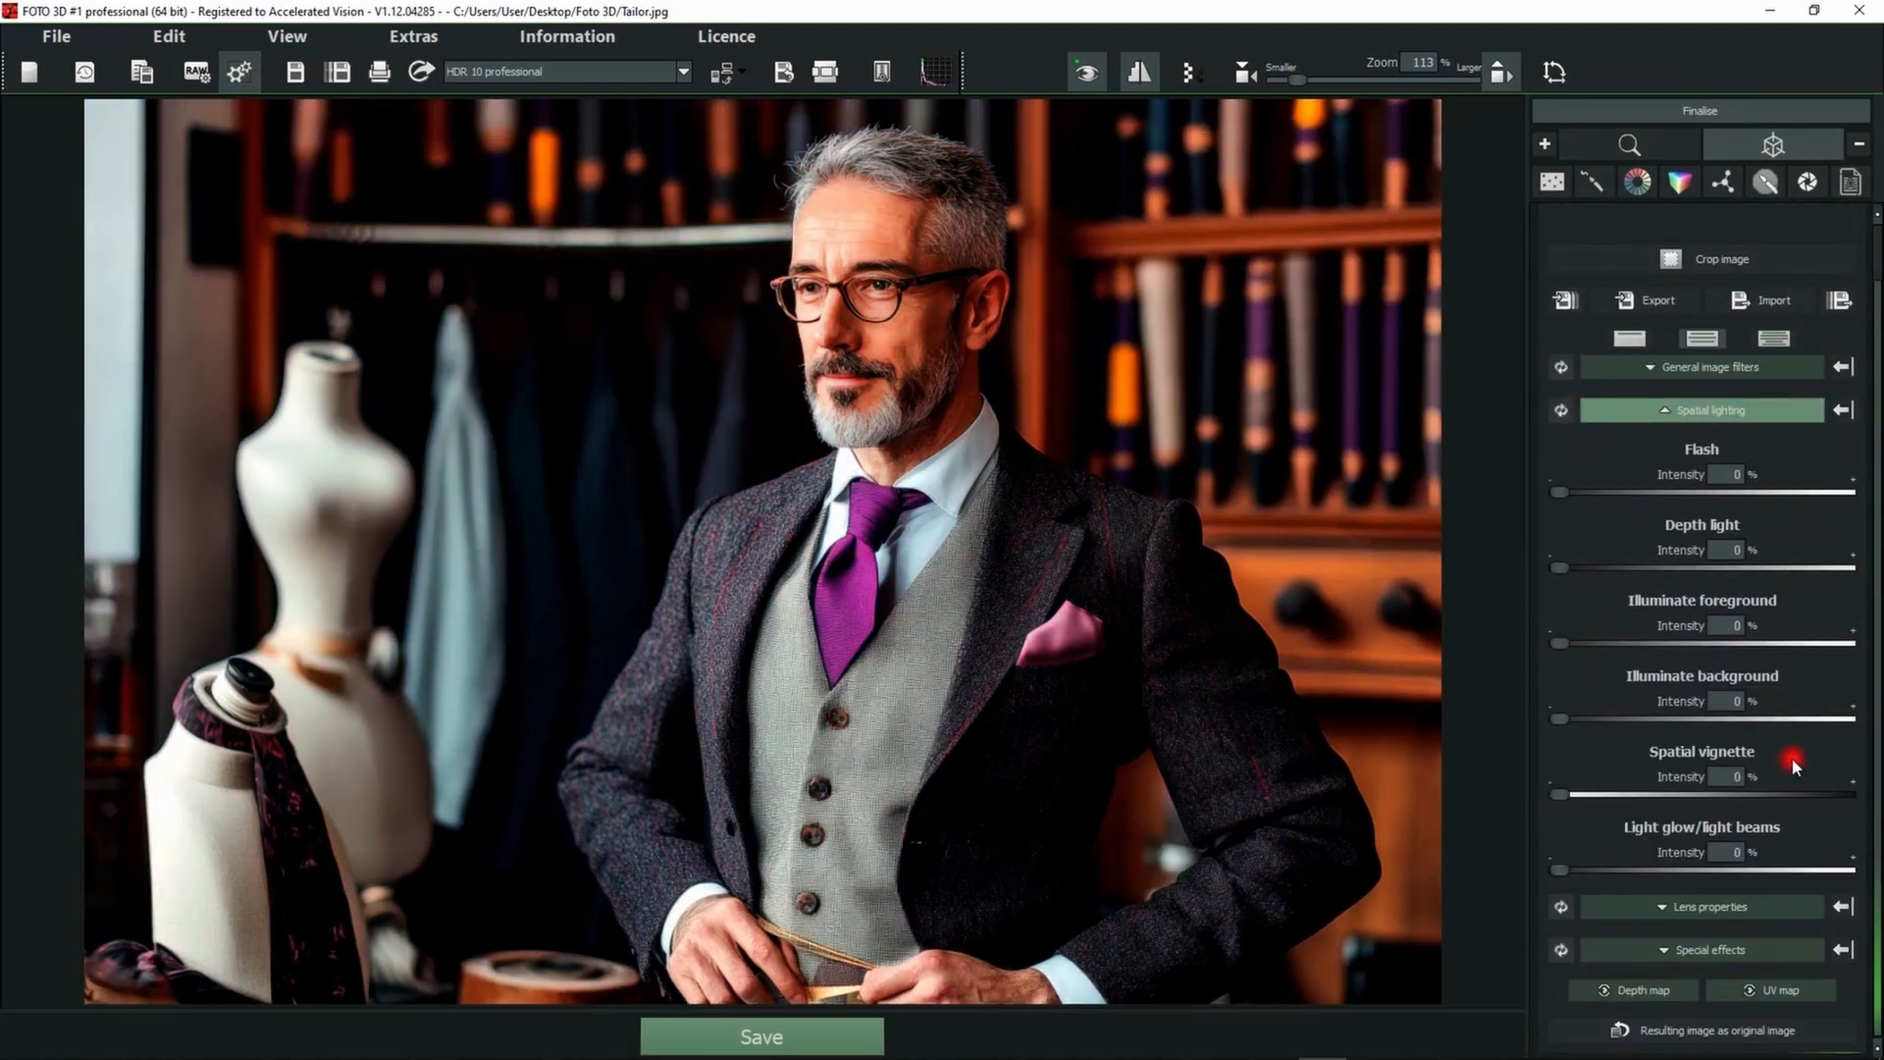
- Try a spatial vignette with 94% intensity and 36% radius, and centre it on the man's face
drag(1616, 799, 1713, 798)
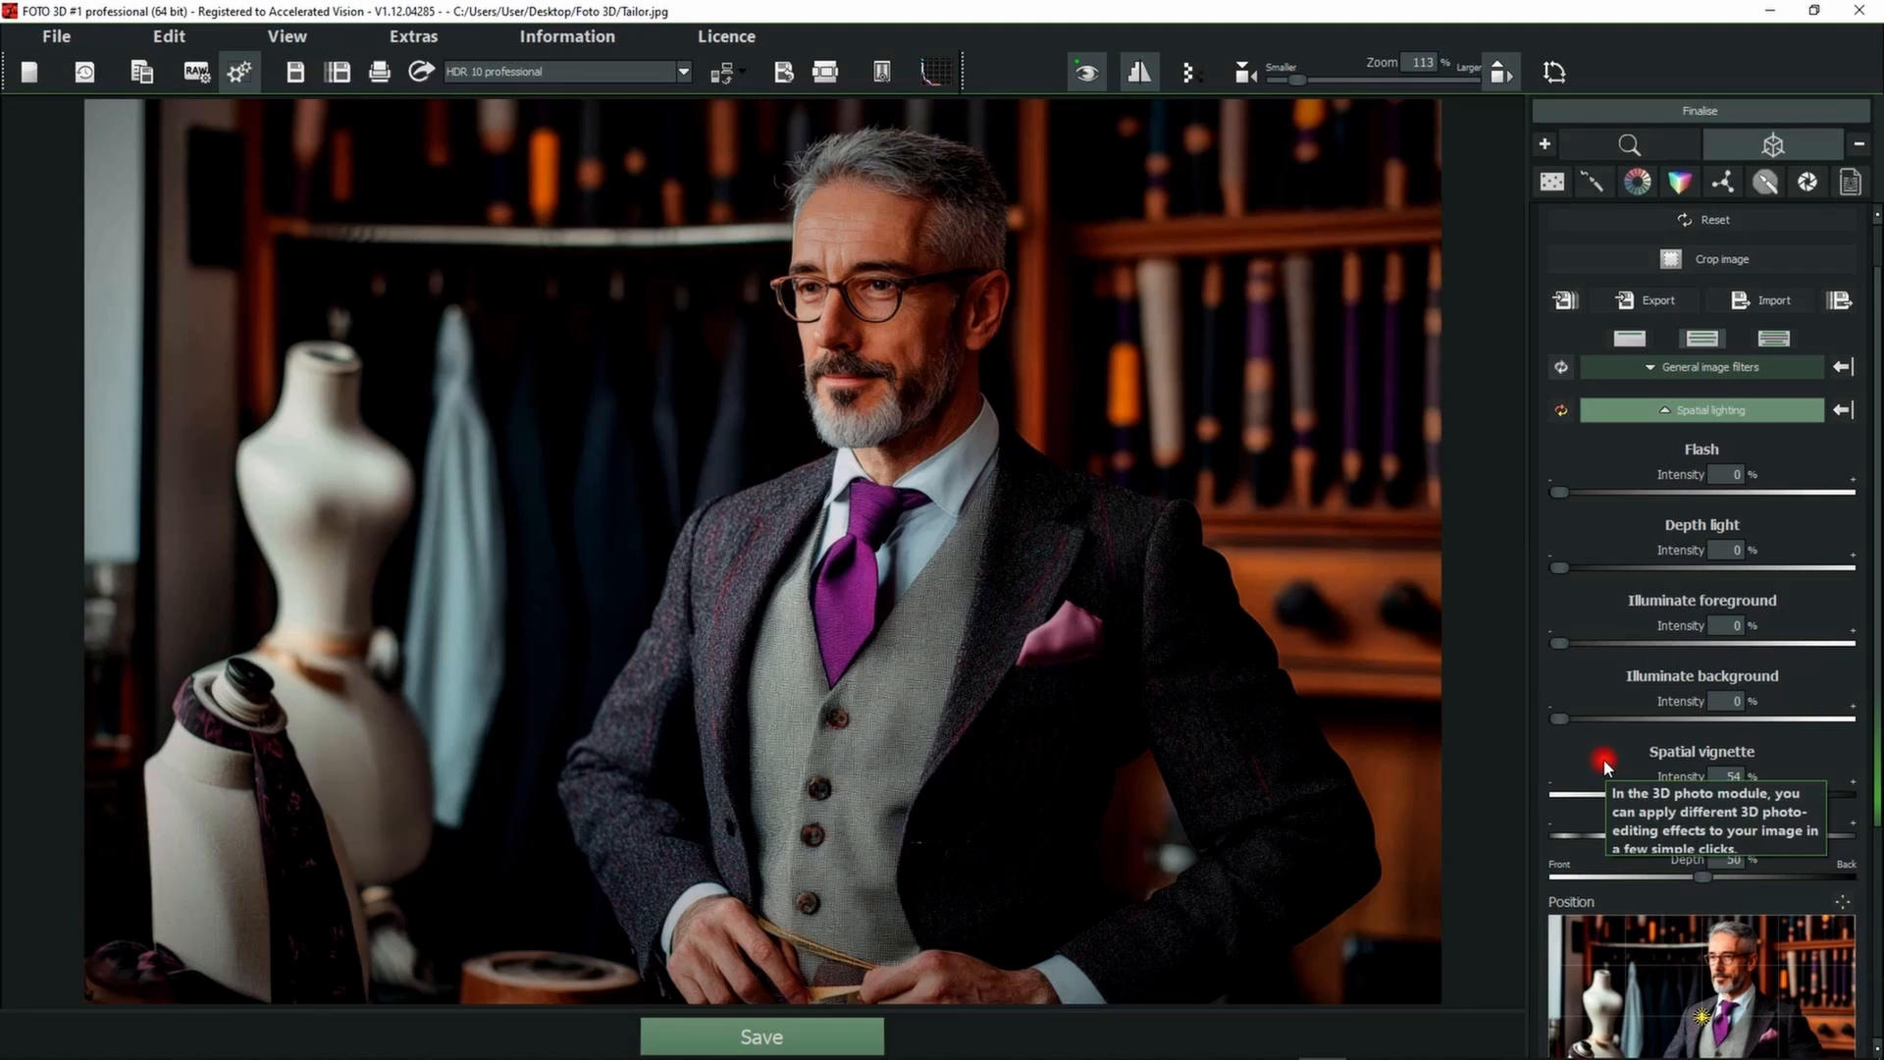
mouse_move(1711, 794)
mouse_down()
mouse_move(1825, 793)
mouse_move(1766, 802)
mouse_up()
scroll(1875, 723, down, 3)
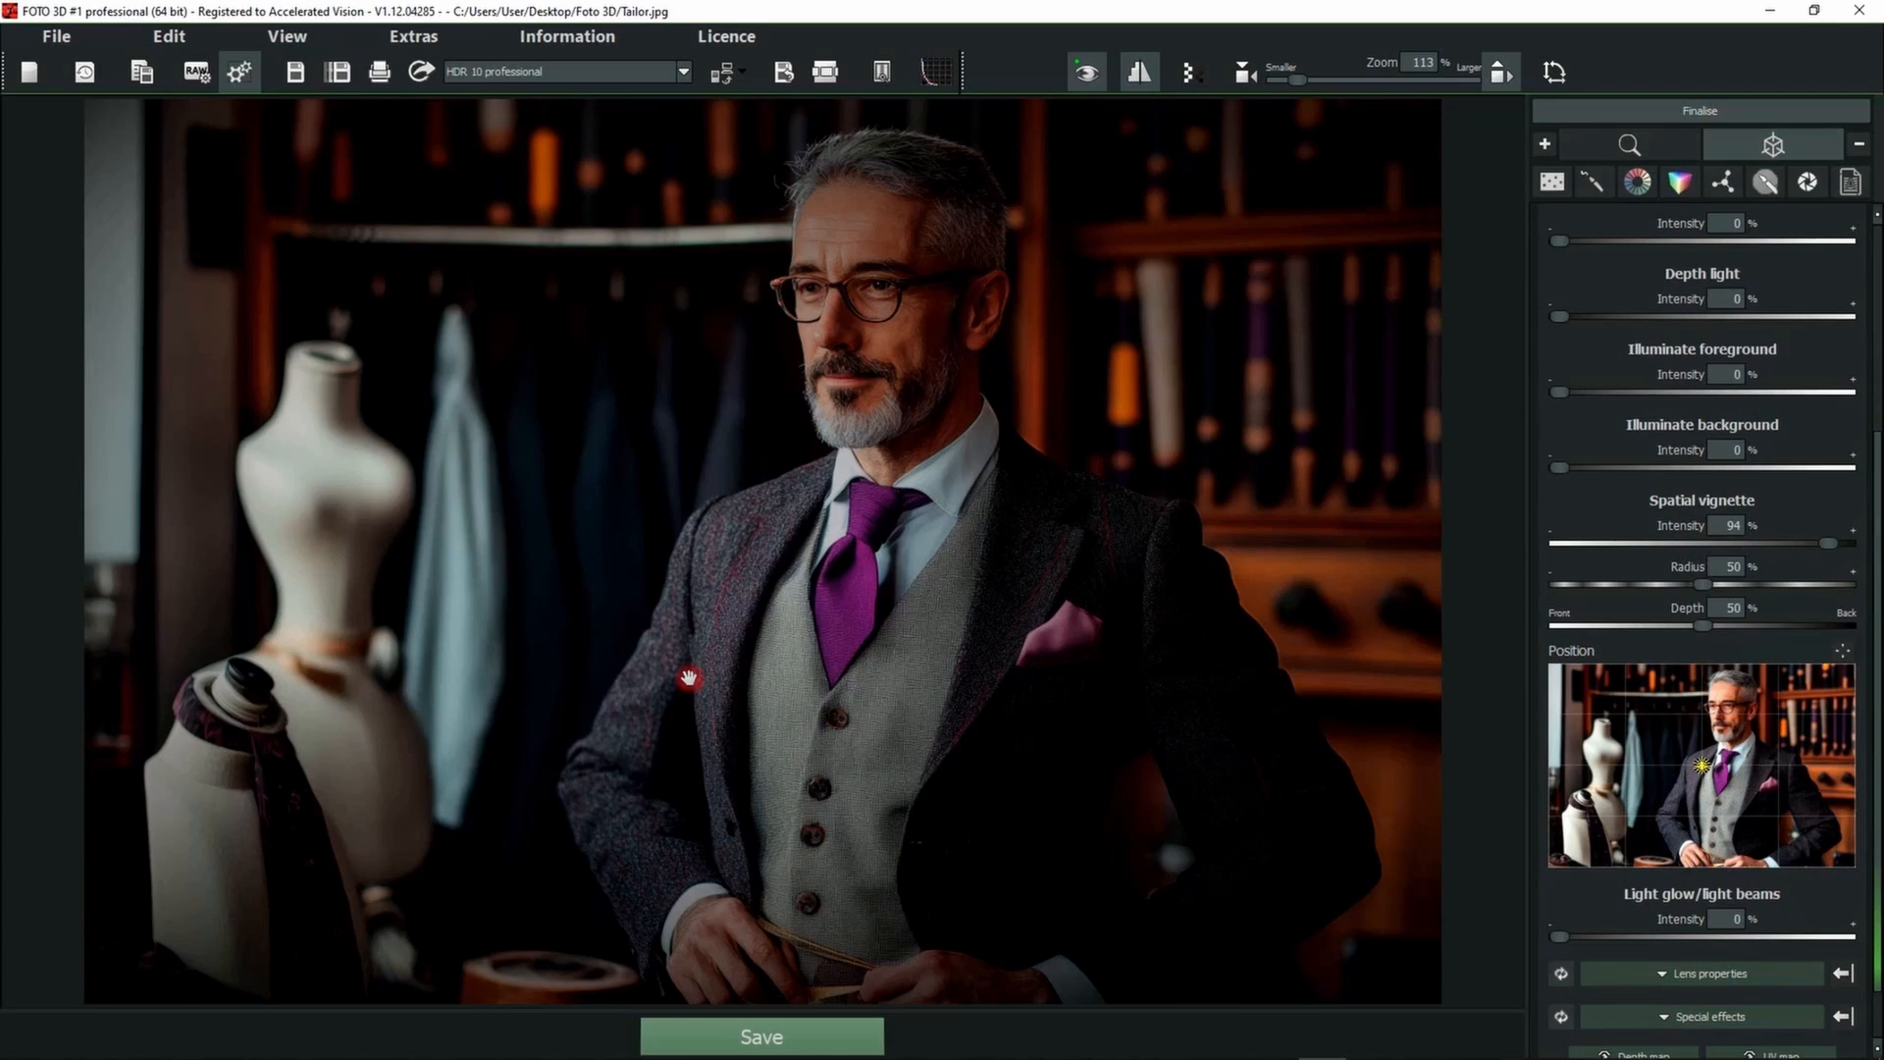
drag(1704, 587, 1661, 586)
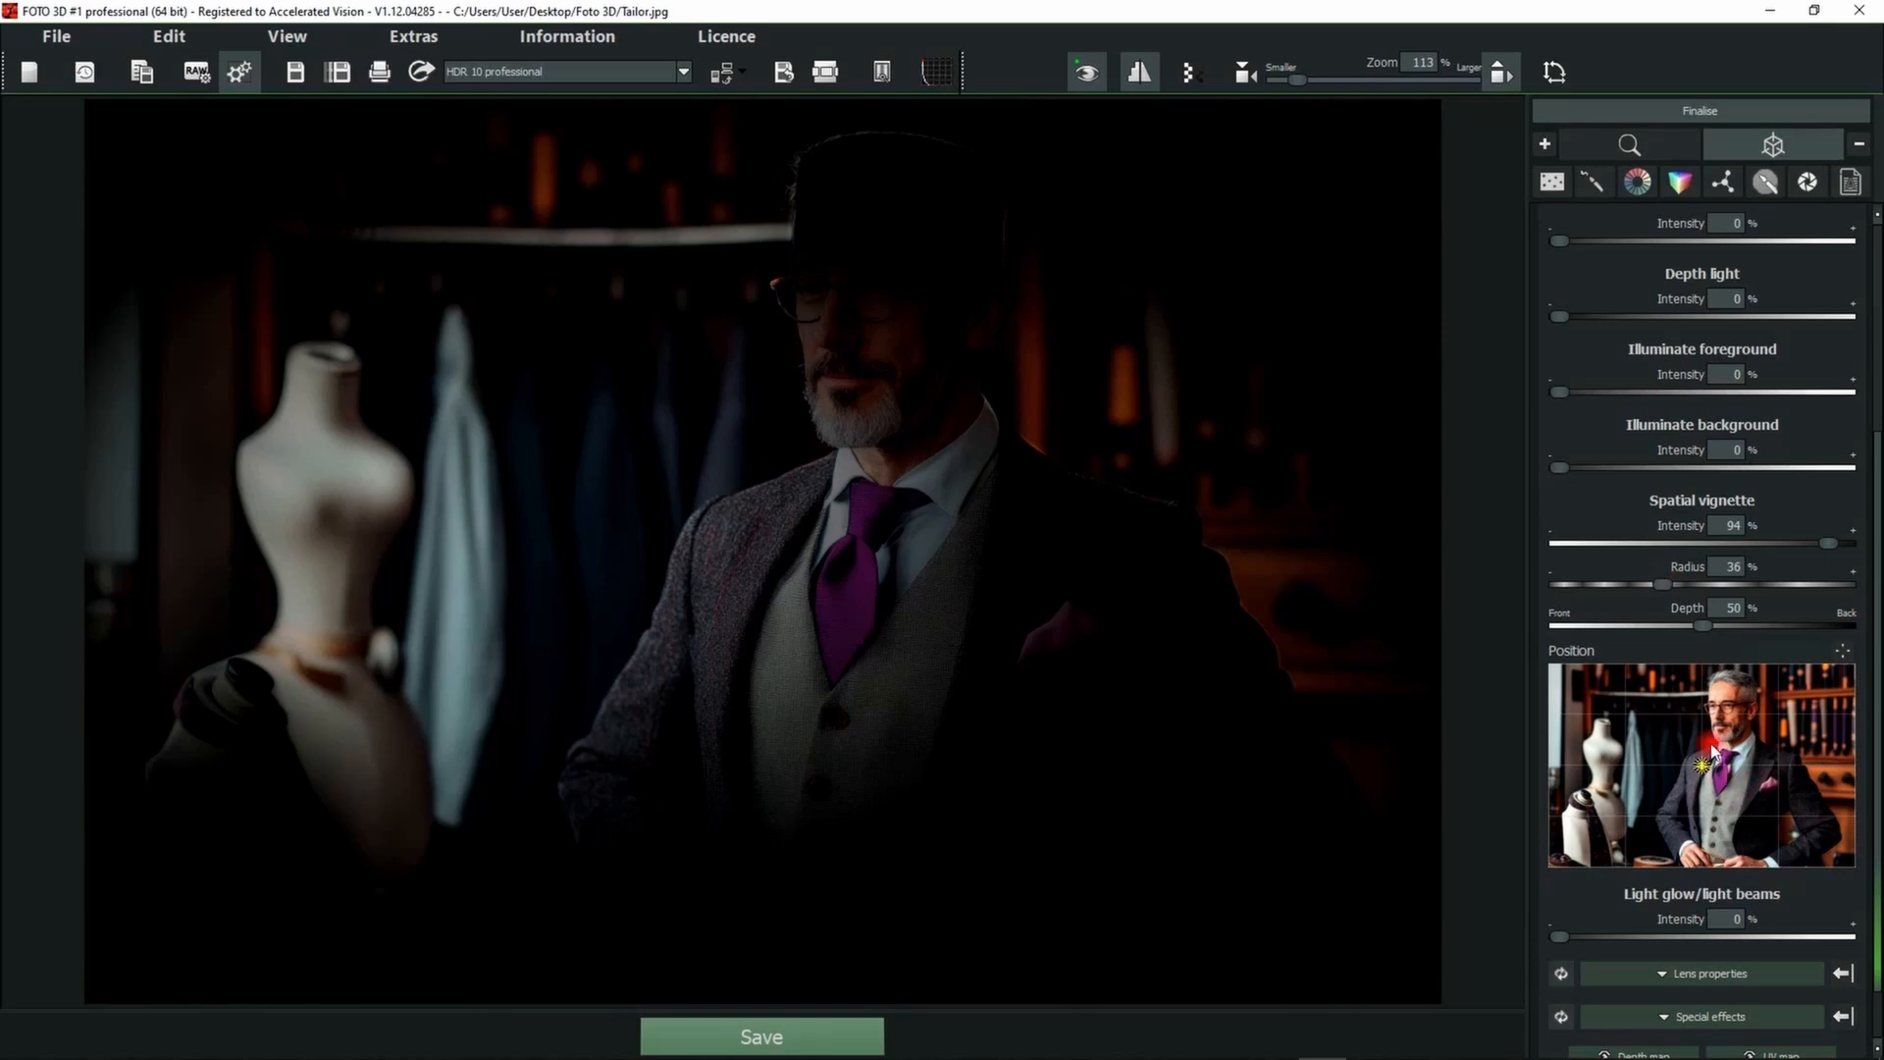
click(1740, 714)
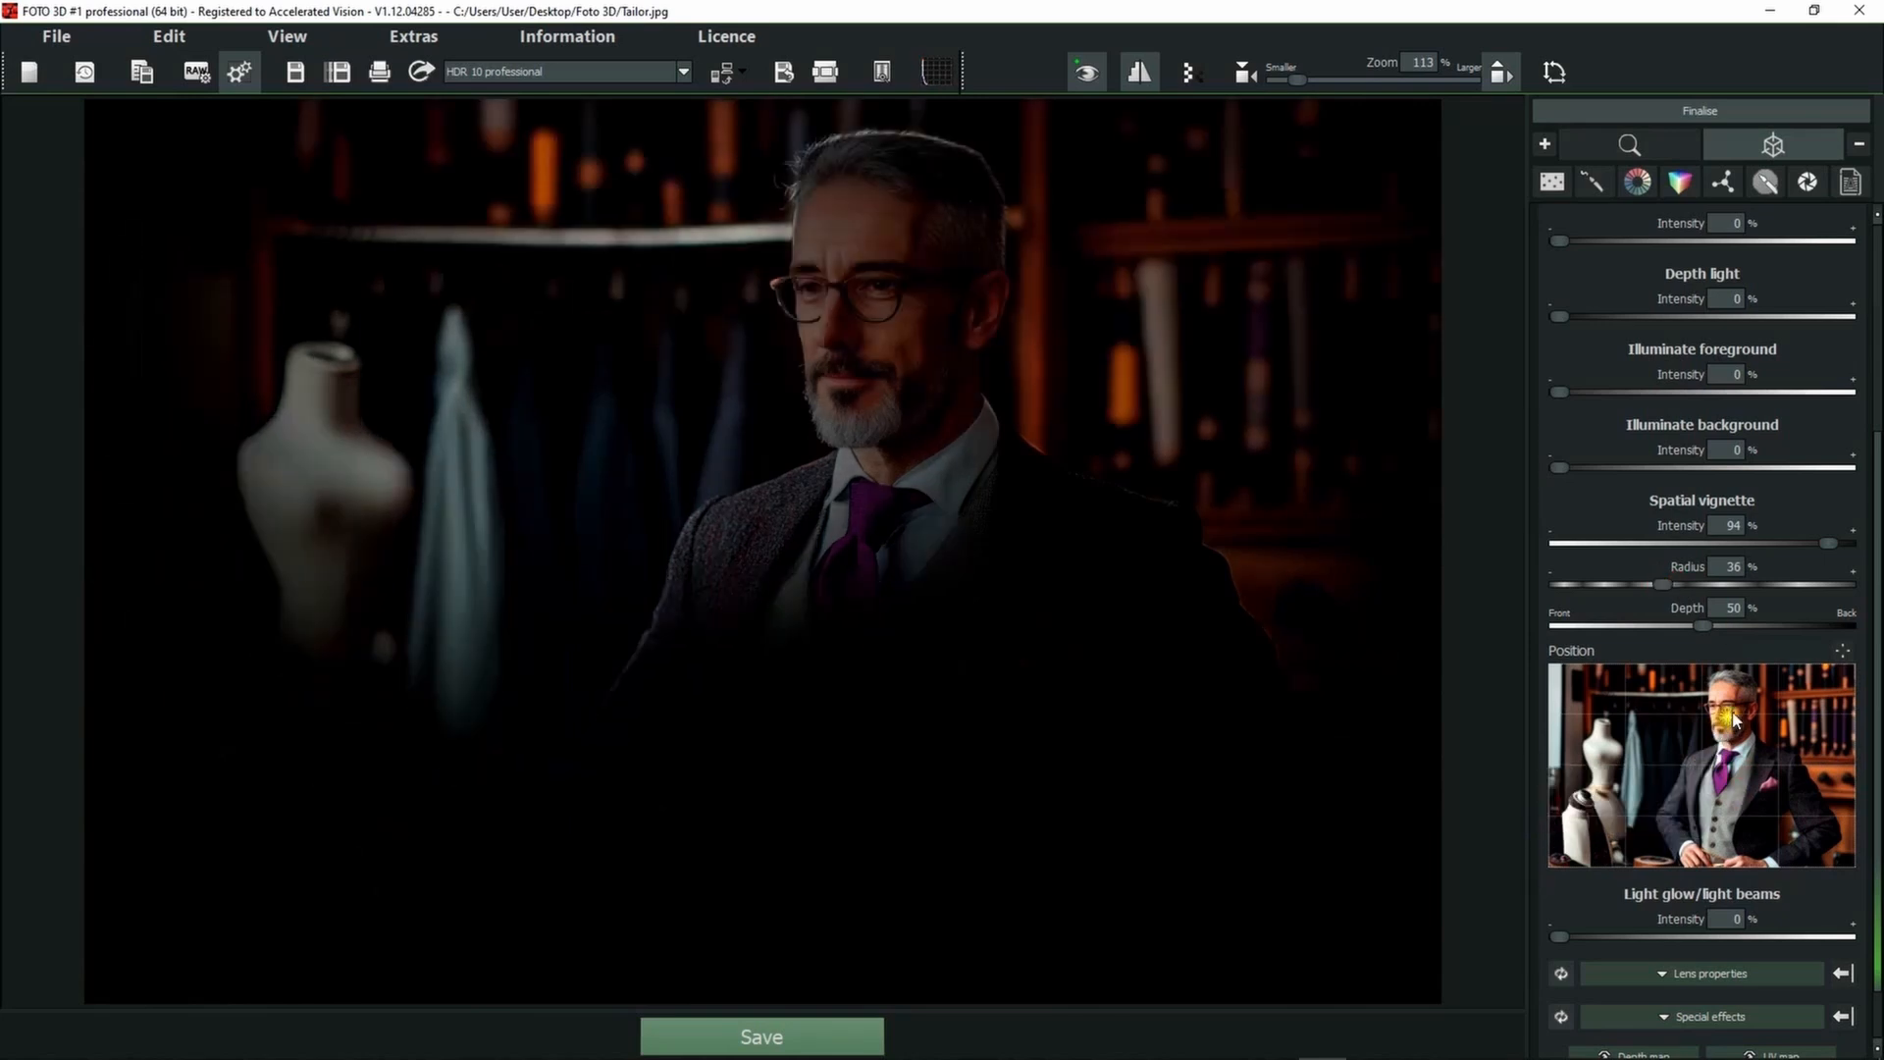
- Set the vignette's depth to 28% and its intensity to 84%, and reset the spatial lighting settings
drag(1702, 625, 1638, 628)
drag(1827, 546, 1798, 541)
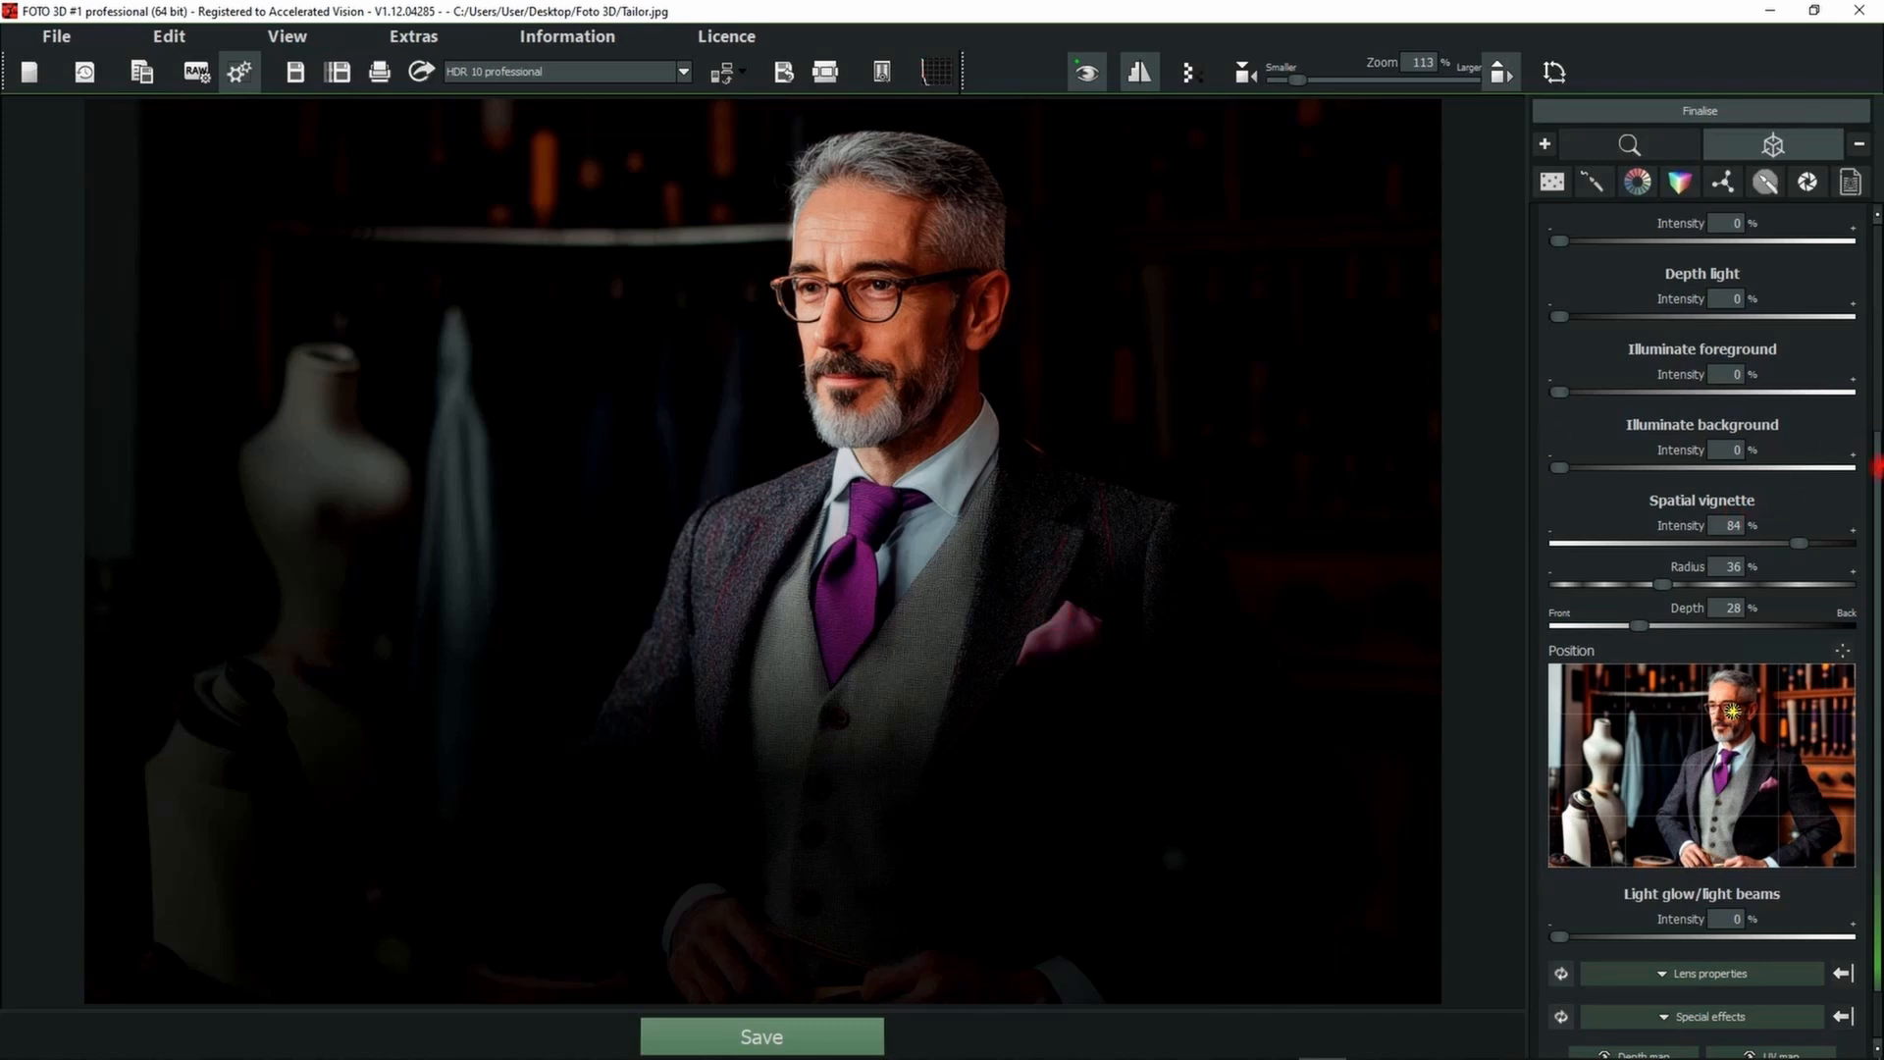
drag(1874, 469, 1876, 283)
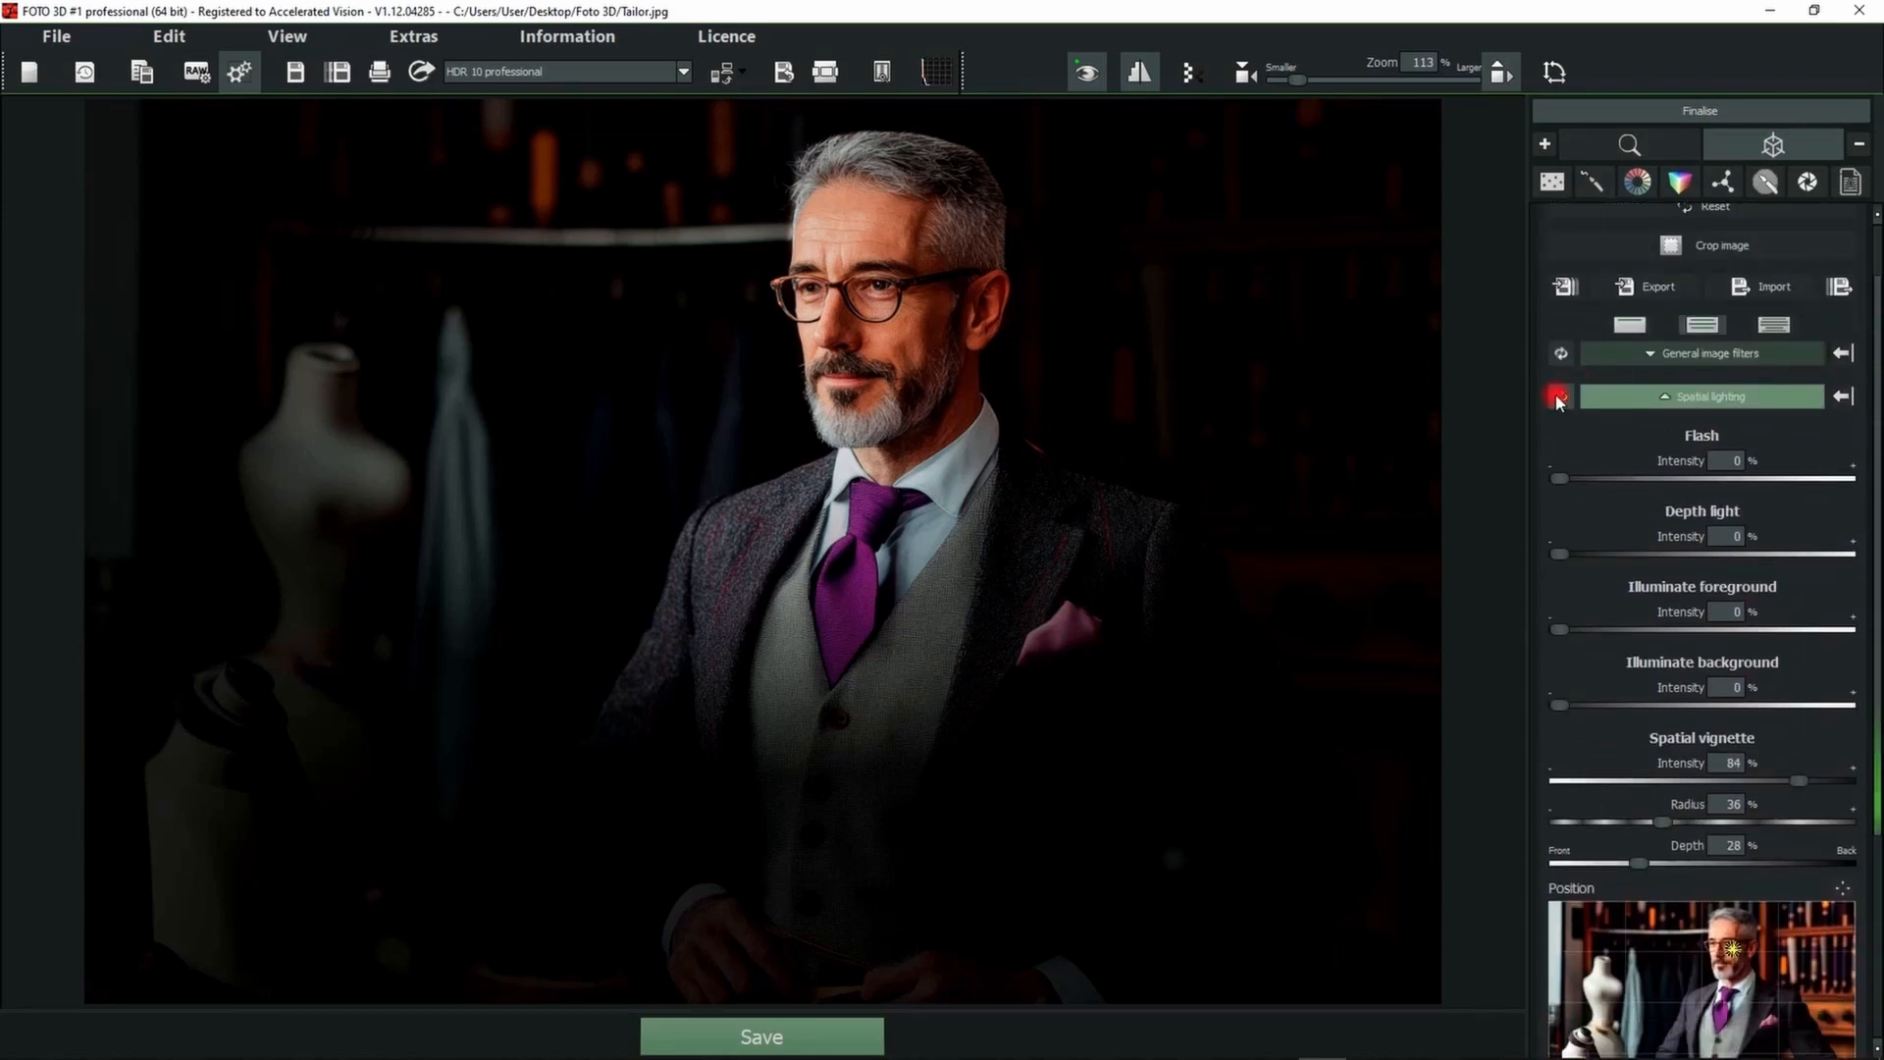
click(1561, 410)
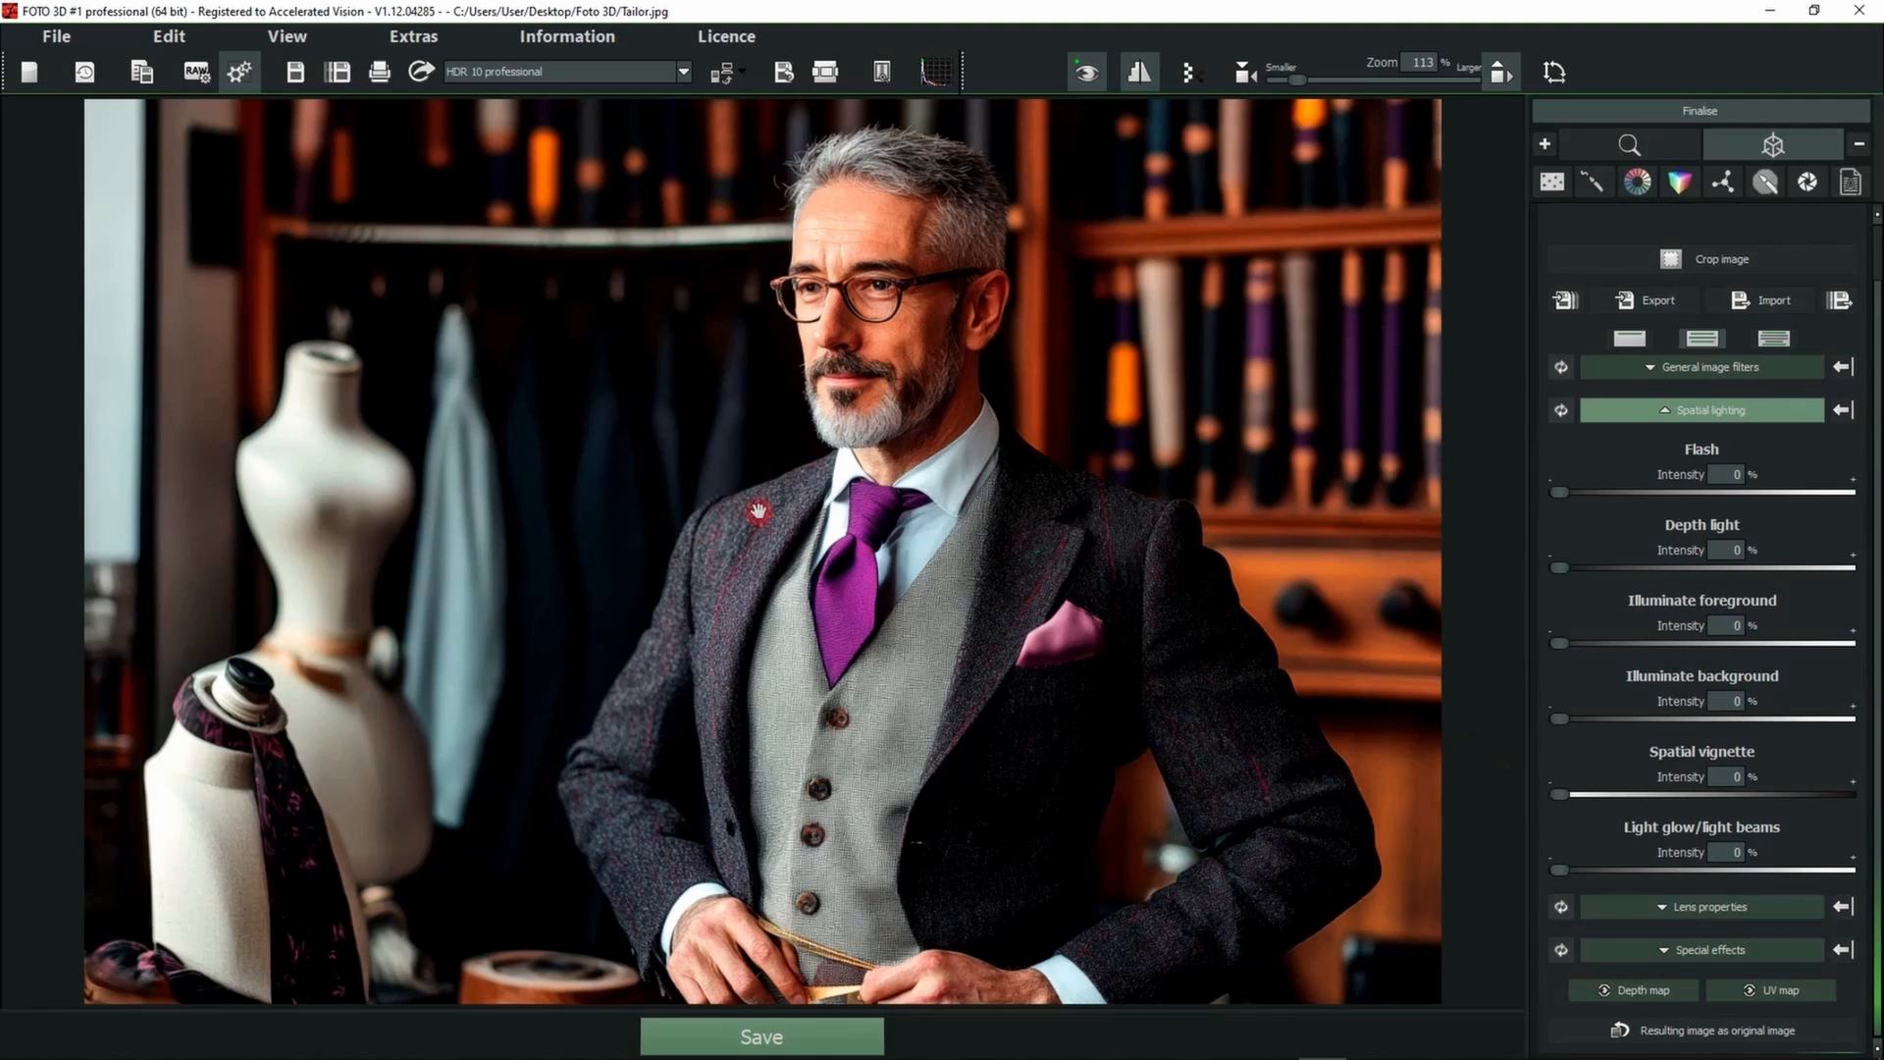
- Open the Lost Place.jpg photo without saving the current project
click(83, 75)
click(893, 530)
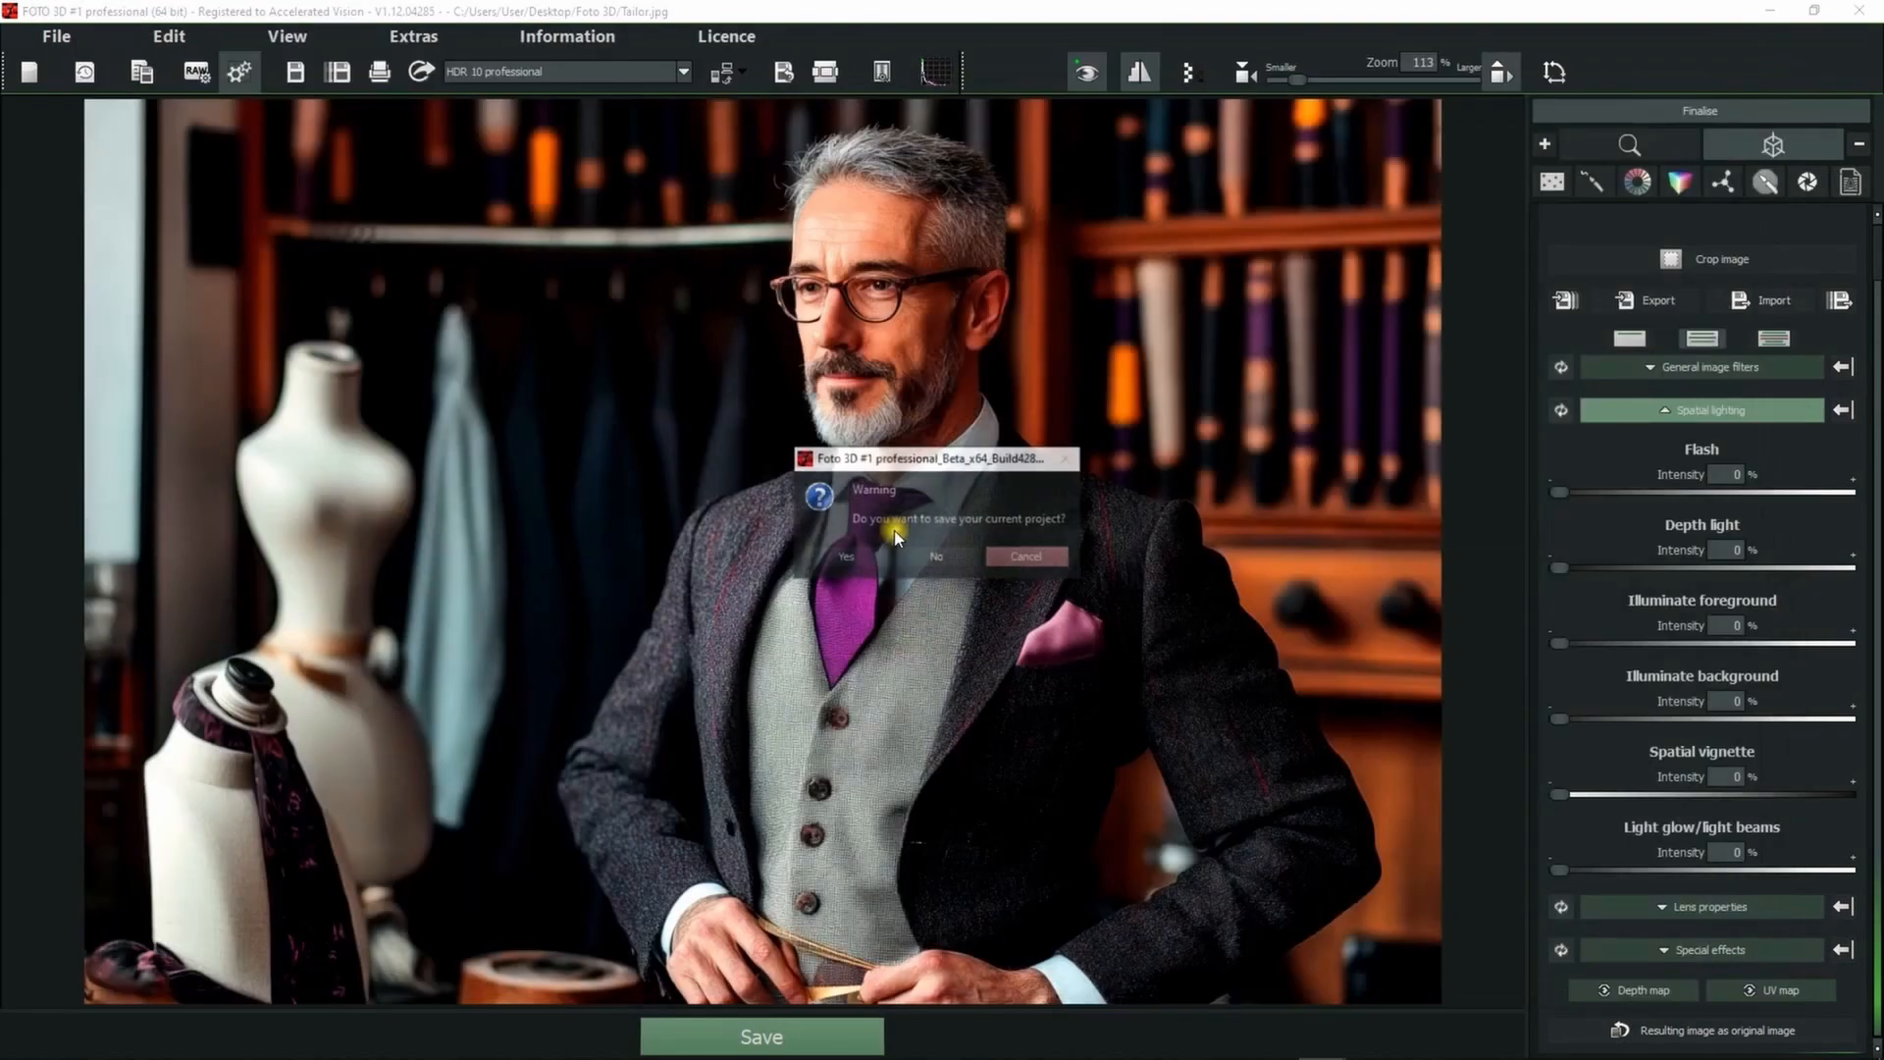
click(917, 554)
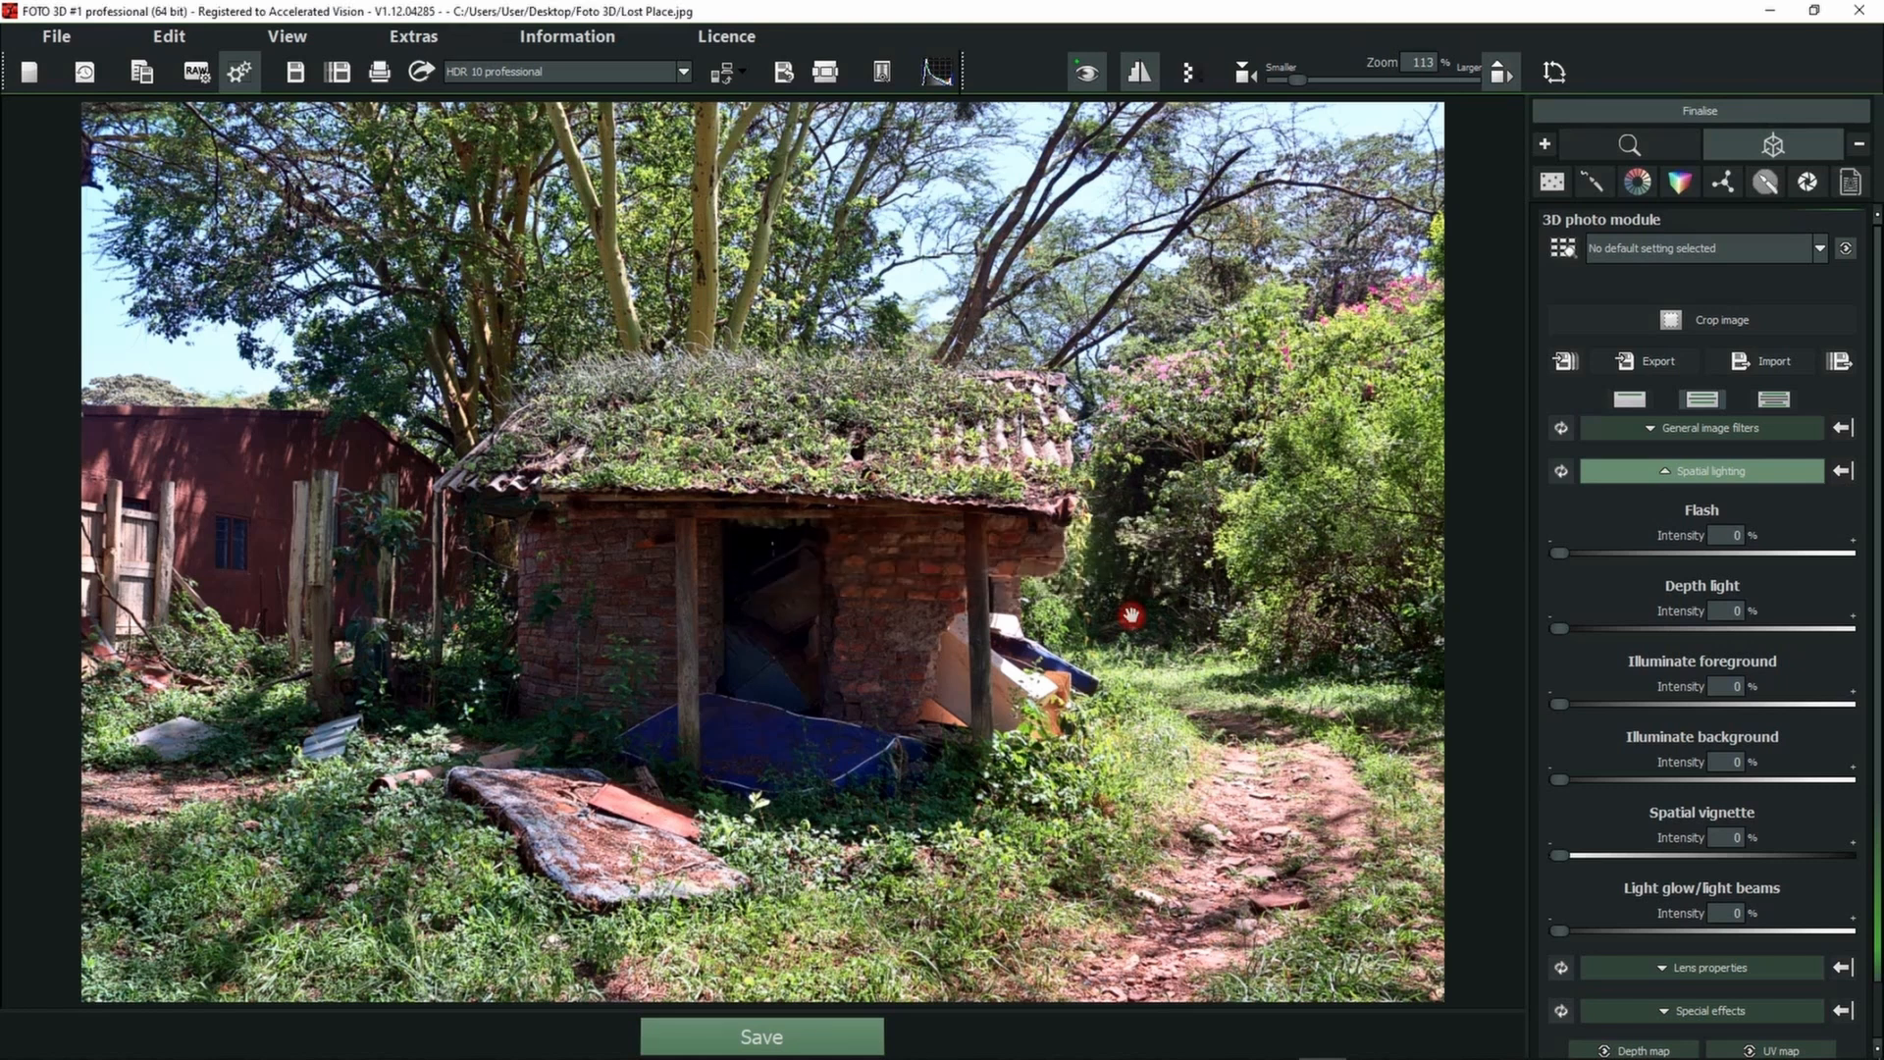
- Add light beams at 70% intensity and place their source directly in the photo, in the sky above the hut
click(1755, 930)
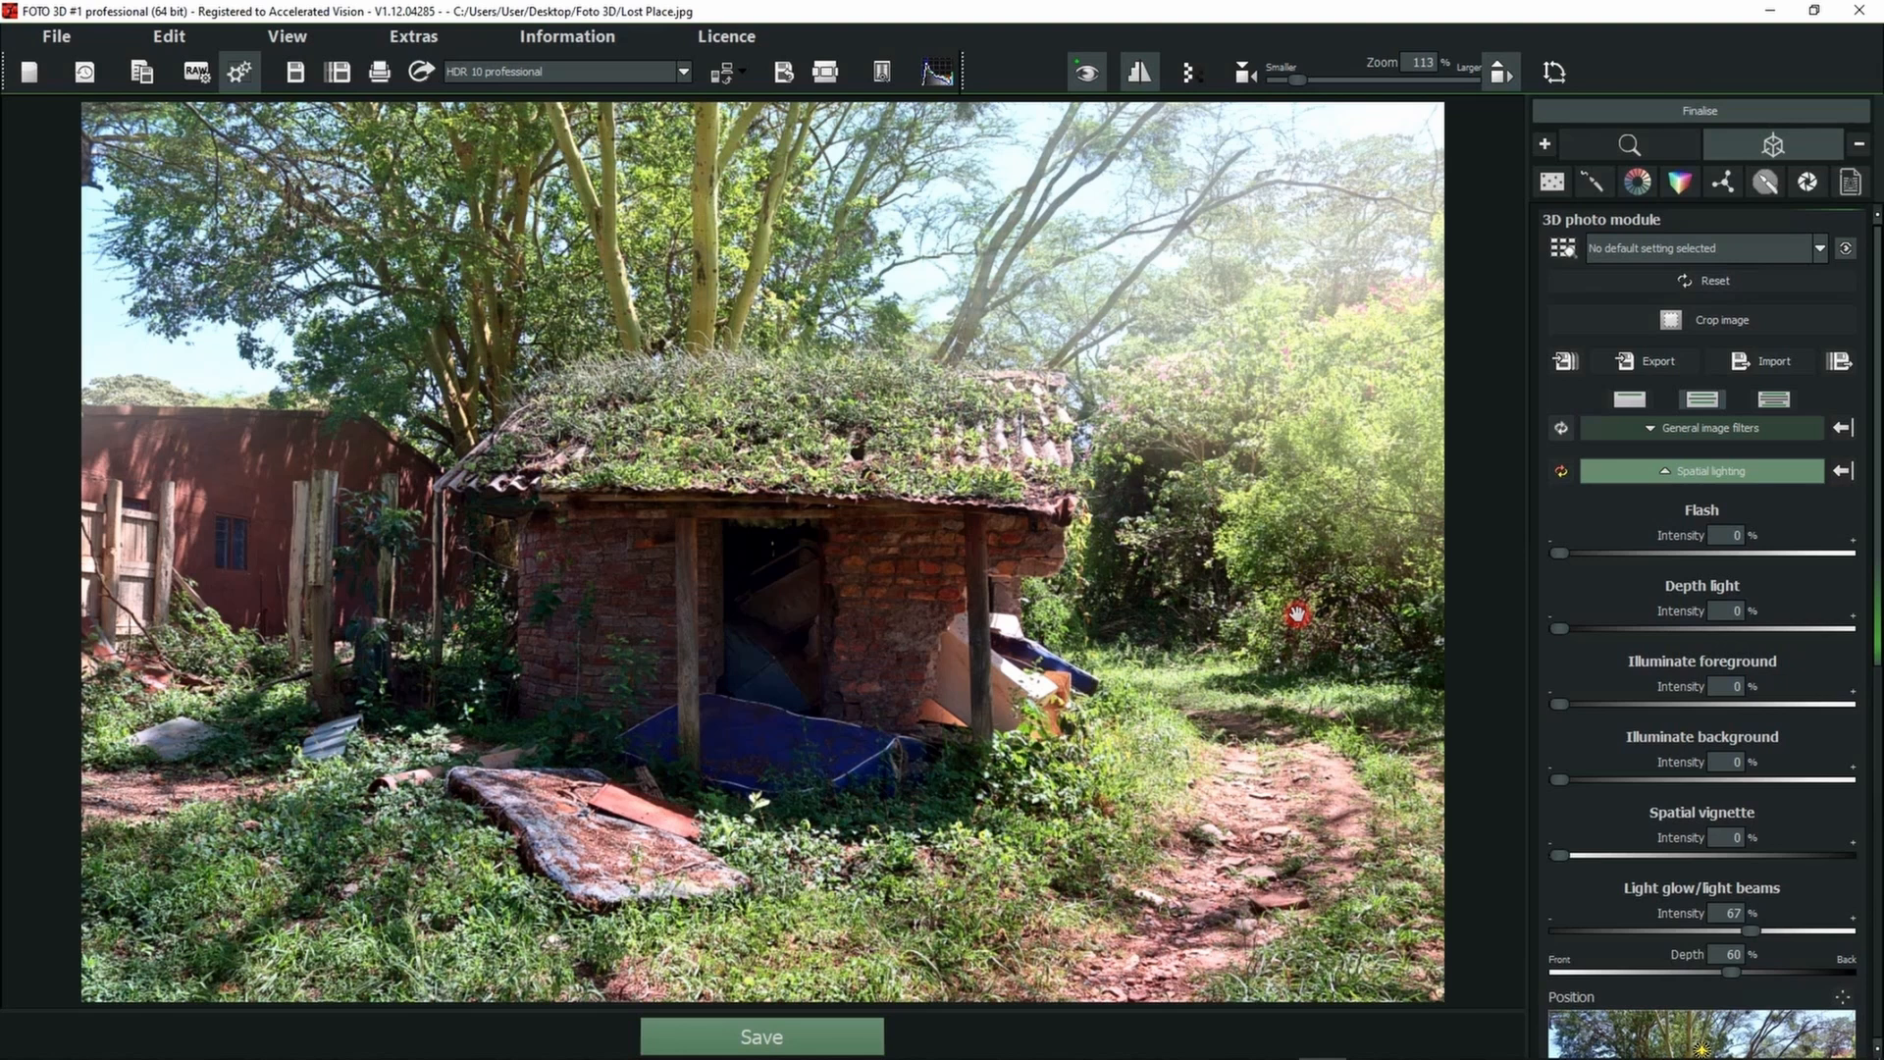
click(1756, 931)
drag(1756, 931, 1760, 931)
drag(1872, 417, 1876, 709)
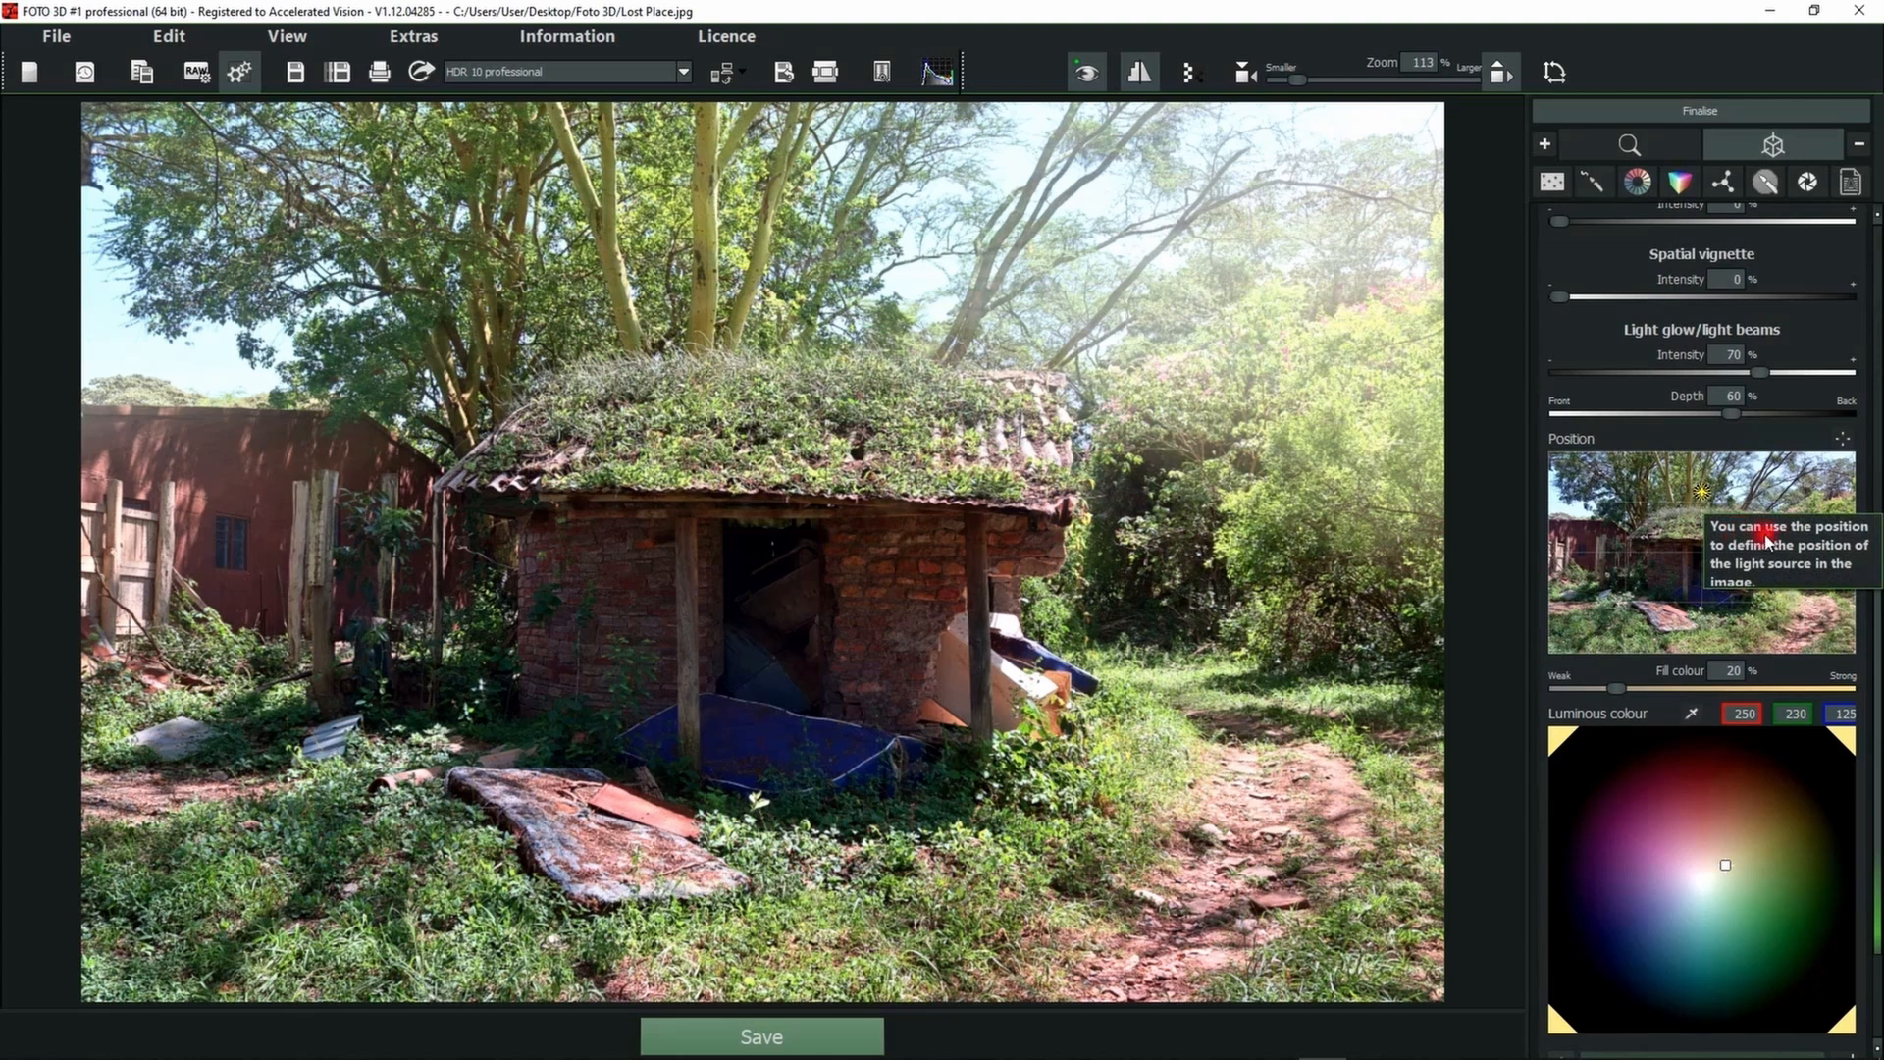
click(1842, 440)
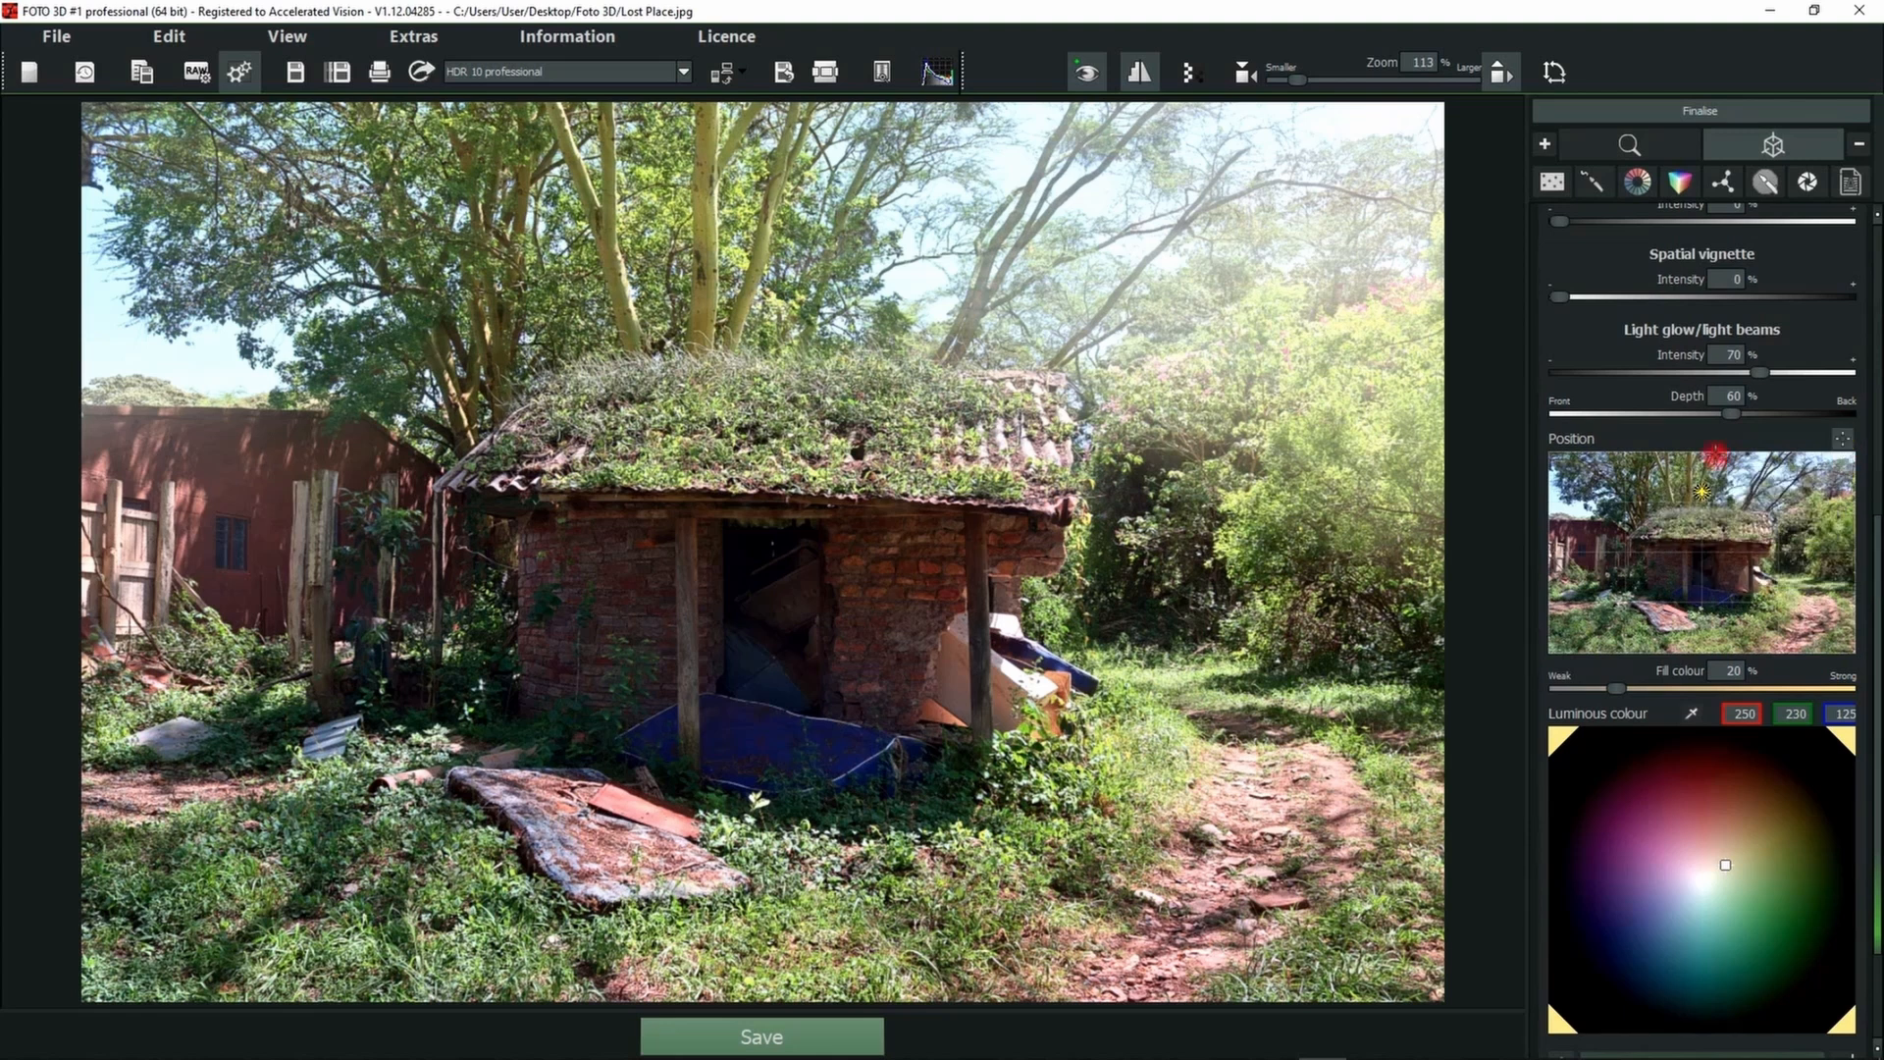
click(1007, 156)
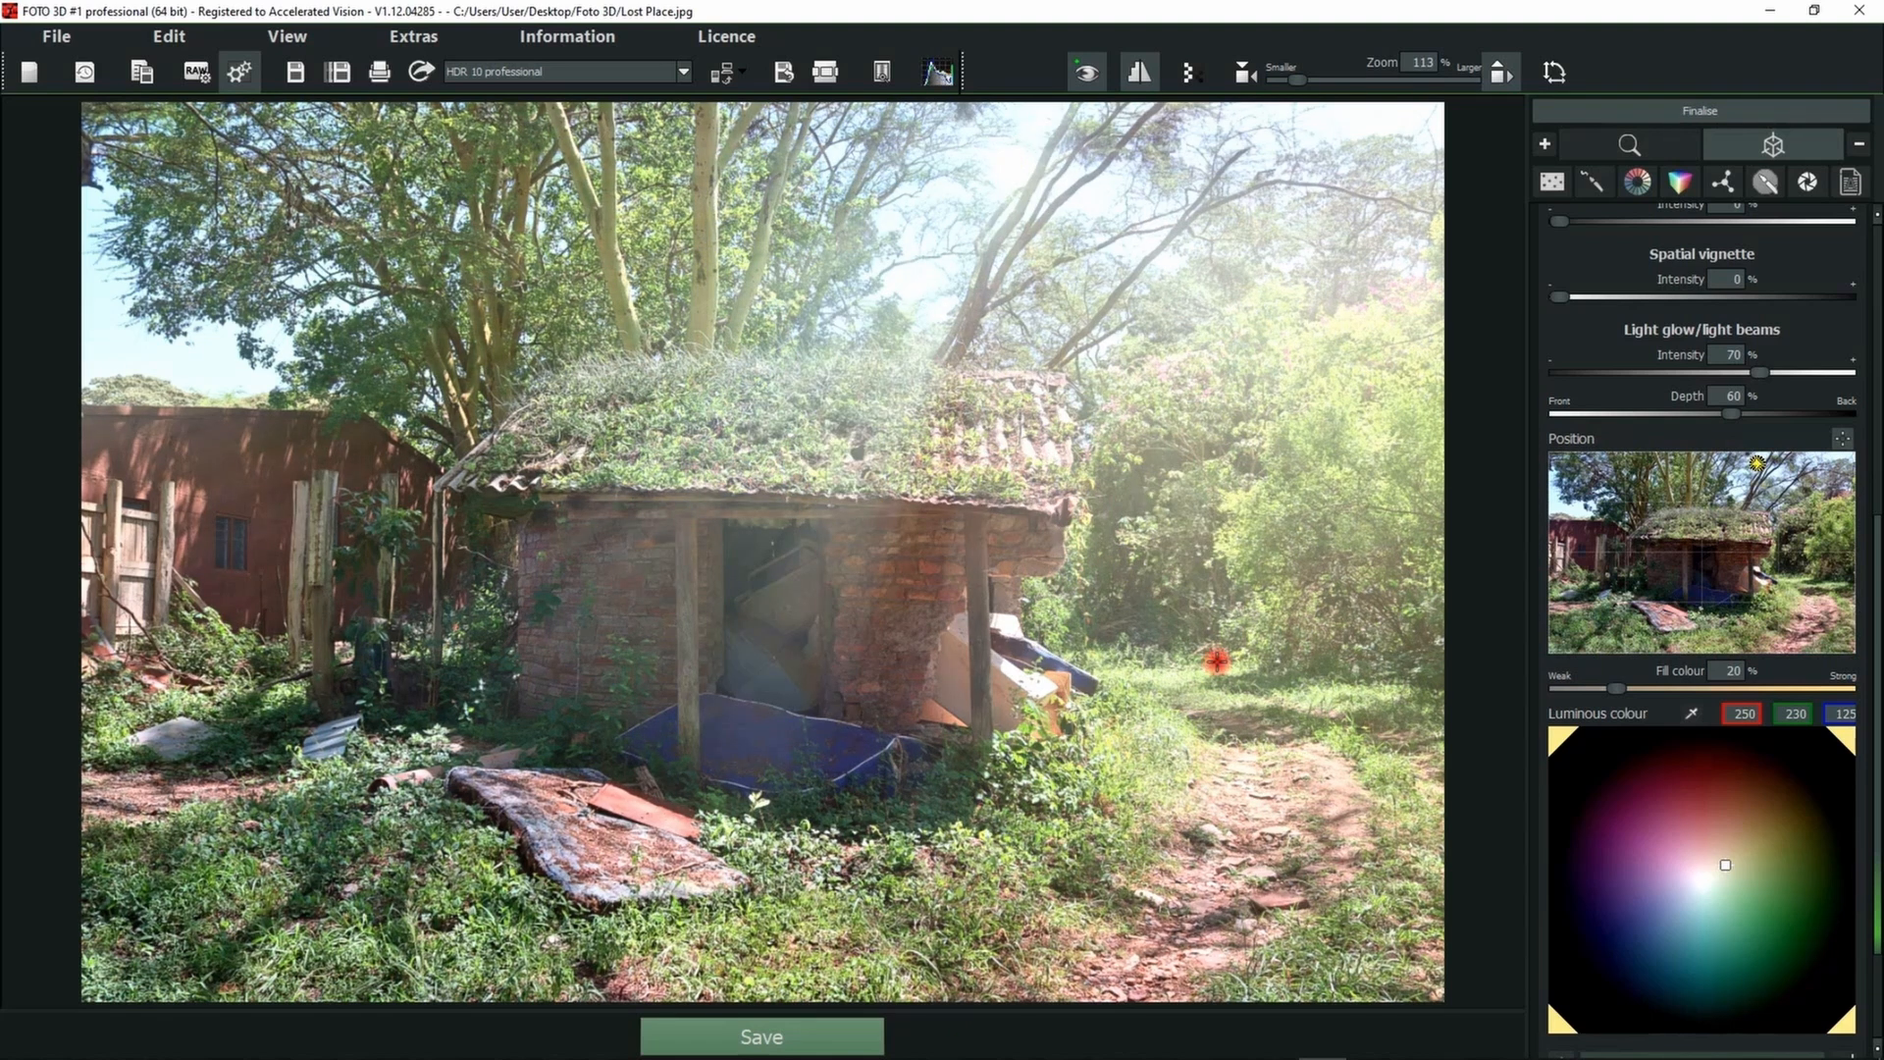
- Set the light beams' depth to 84% and intensity to 90%, and move their source down towards the hut's roof in the photo
drag(1734, 414, 1799, 414)
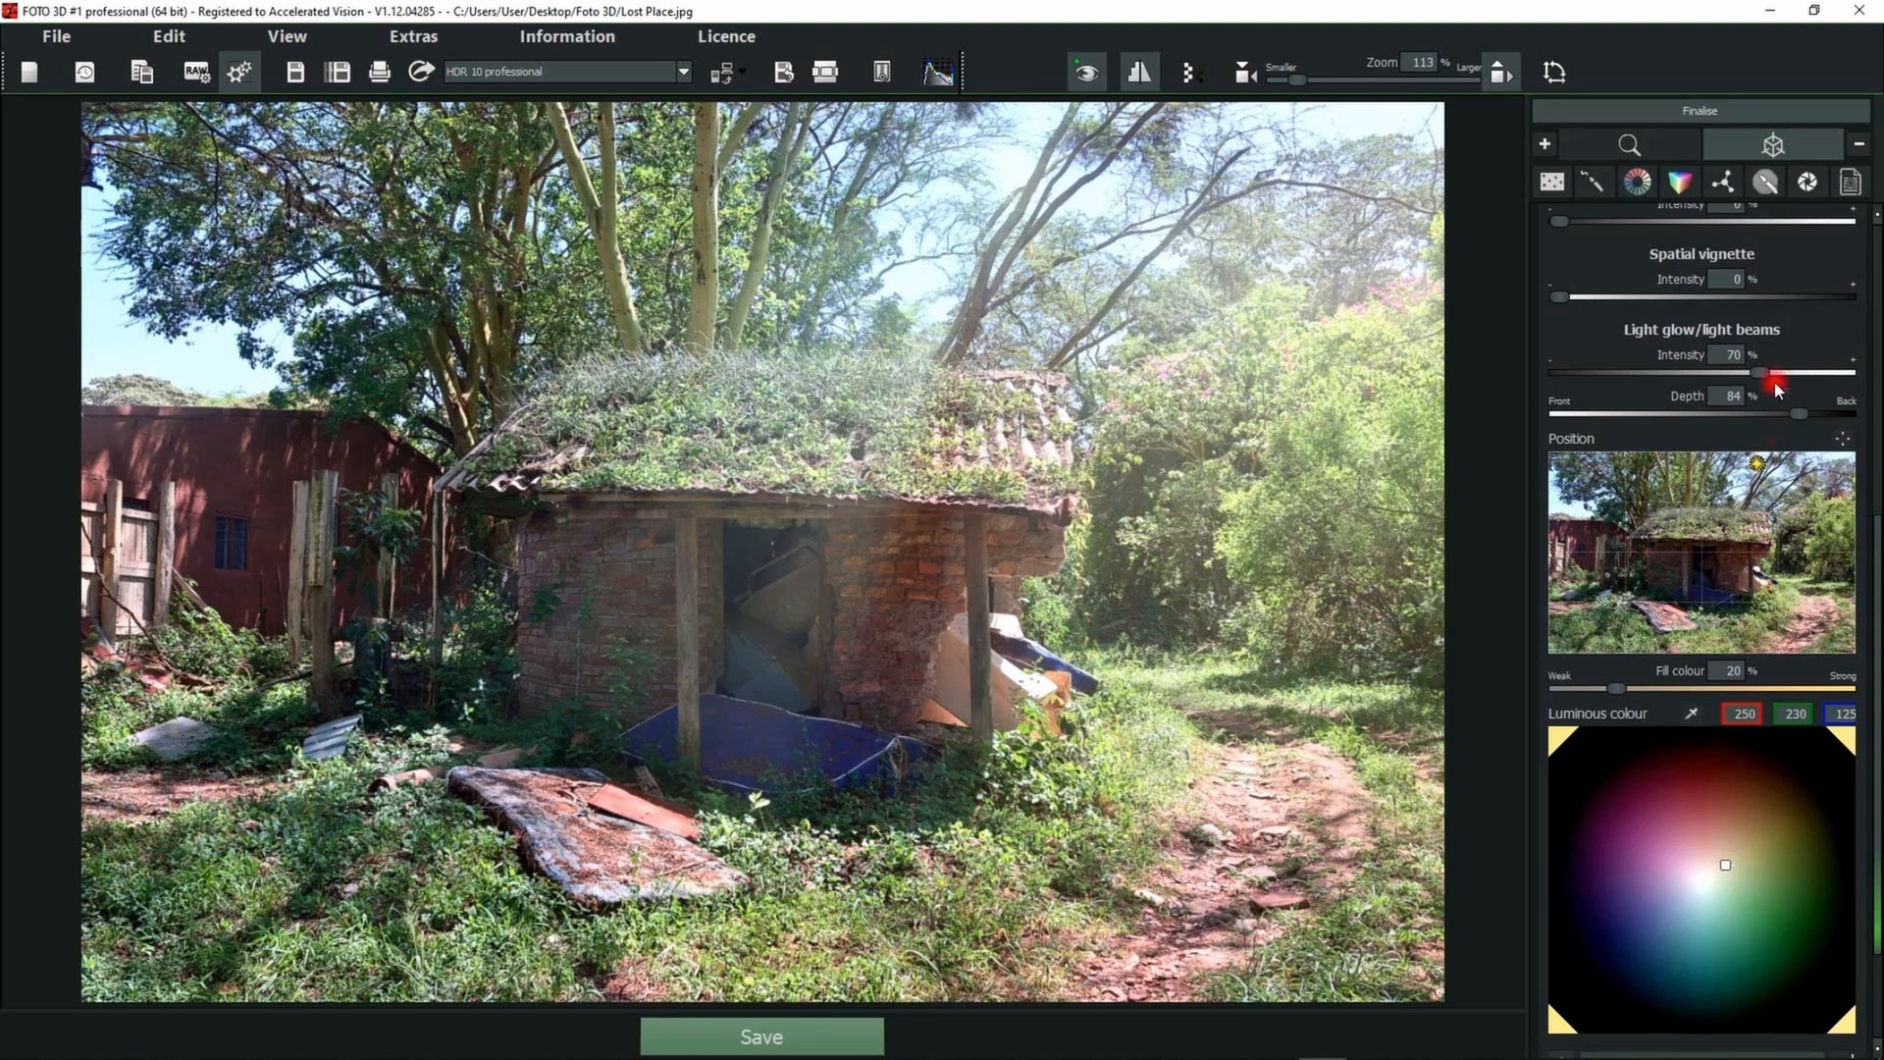
drag(1760, 373, 1822, 373)
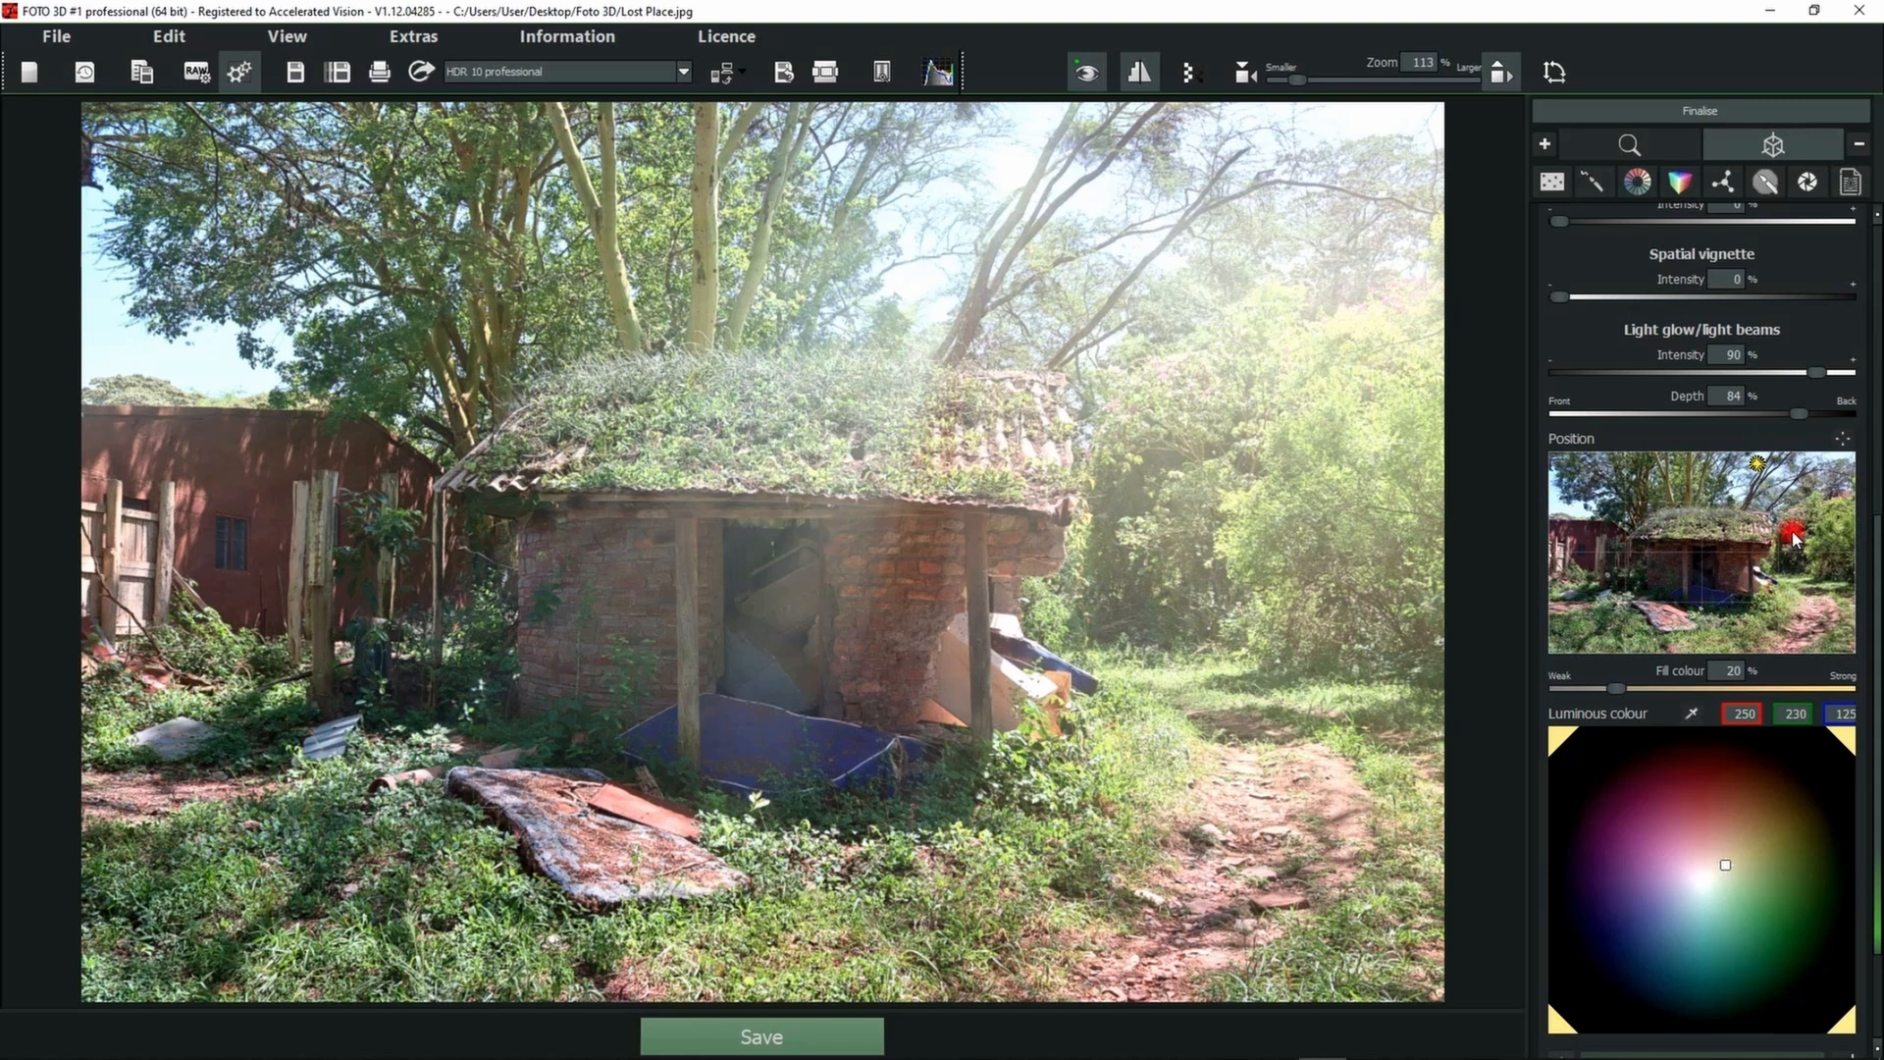
click(1846, 437)
click(914, 275)
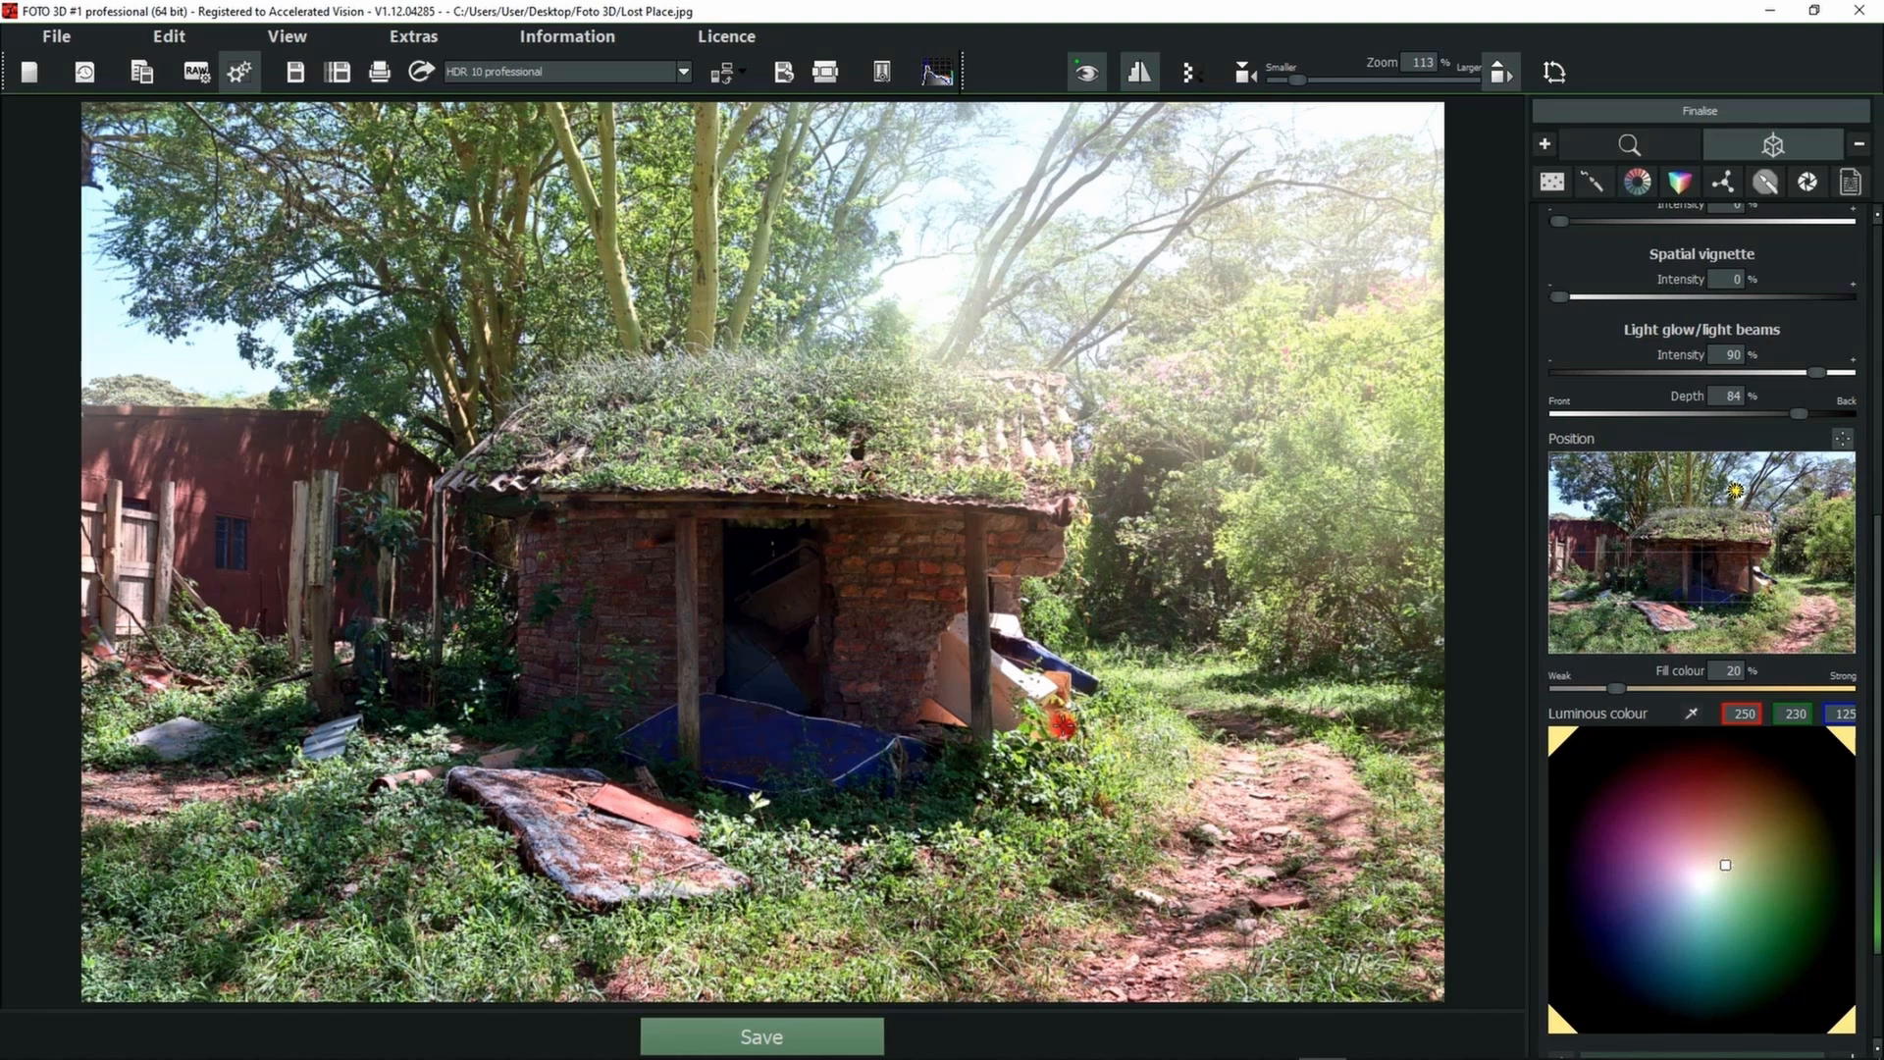
- Move the light beams' source directly in the photo to the tree branches in the sky above the hut's roof, and set its depth to 66%
click(1371, 115)
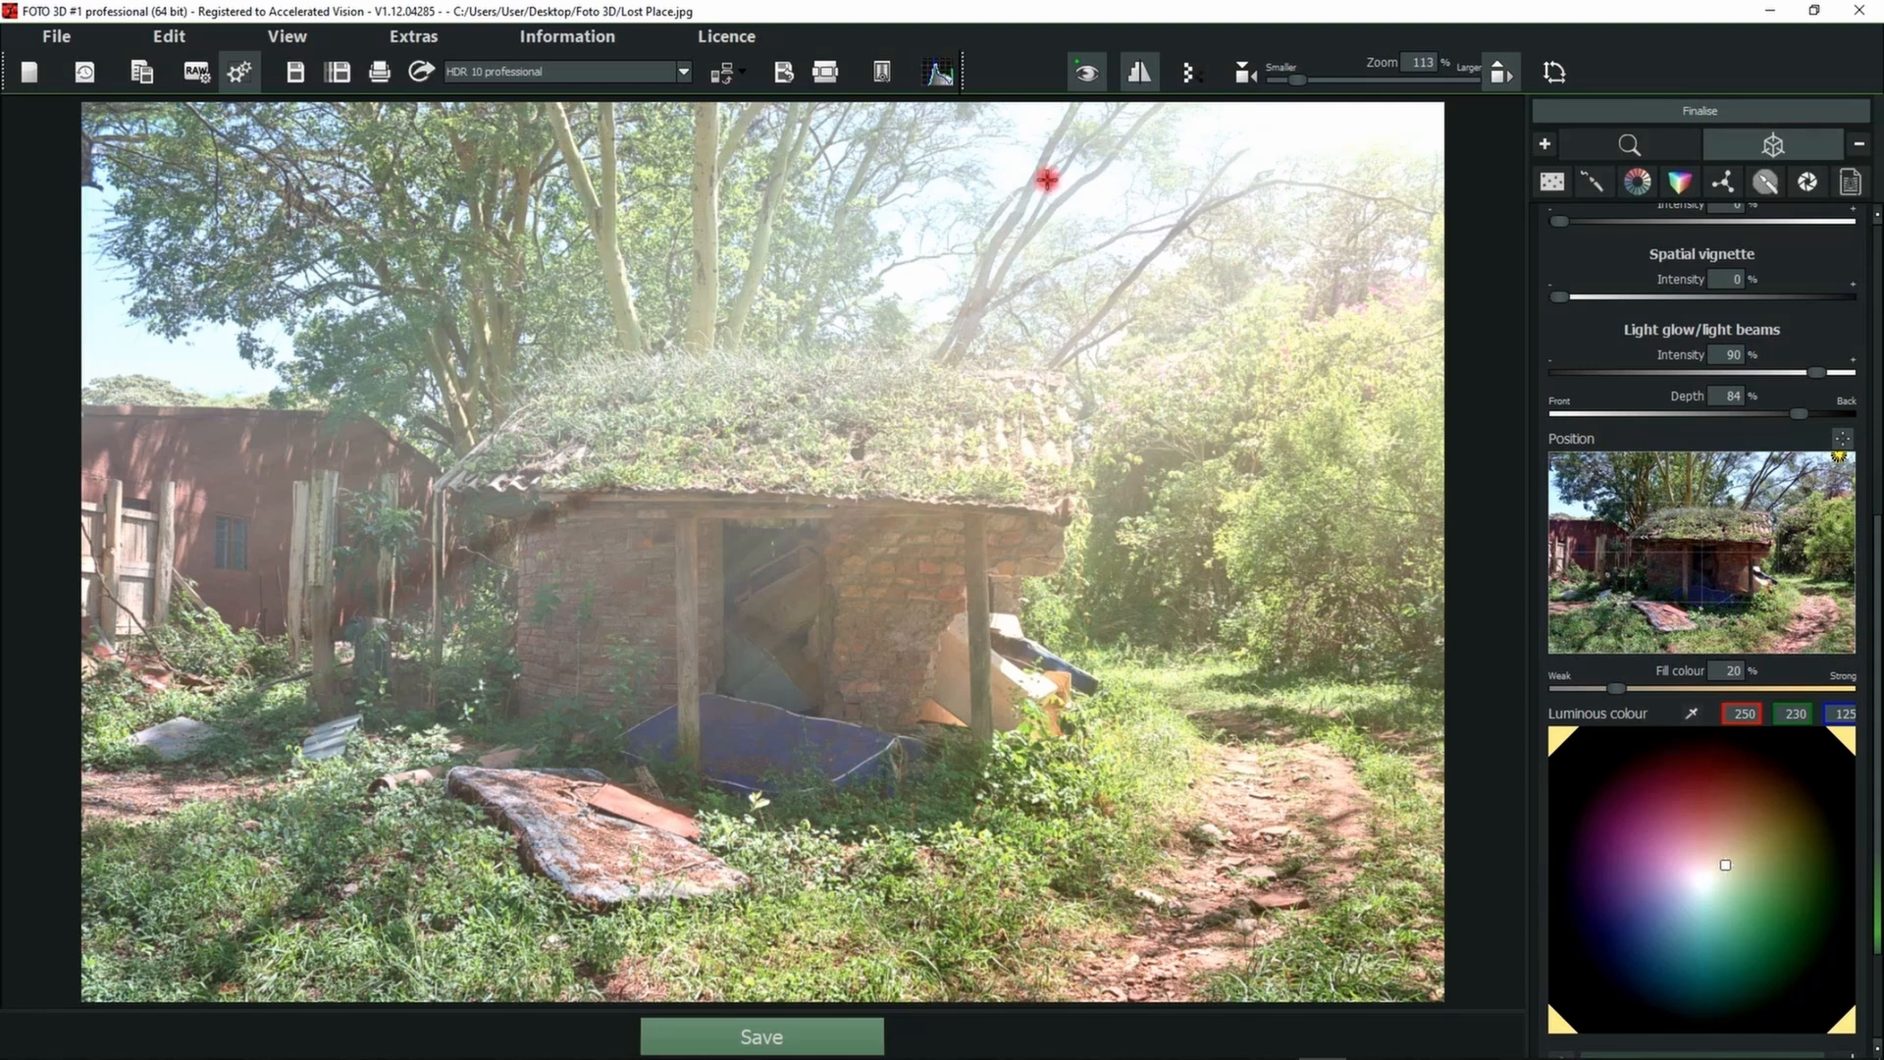
click(1012, 162)
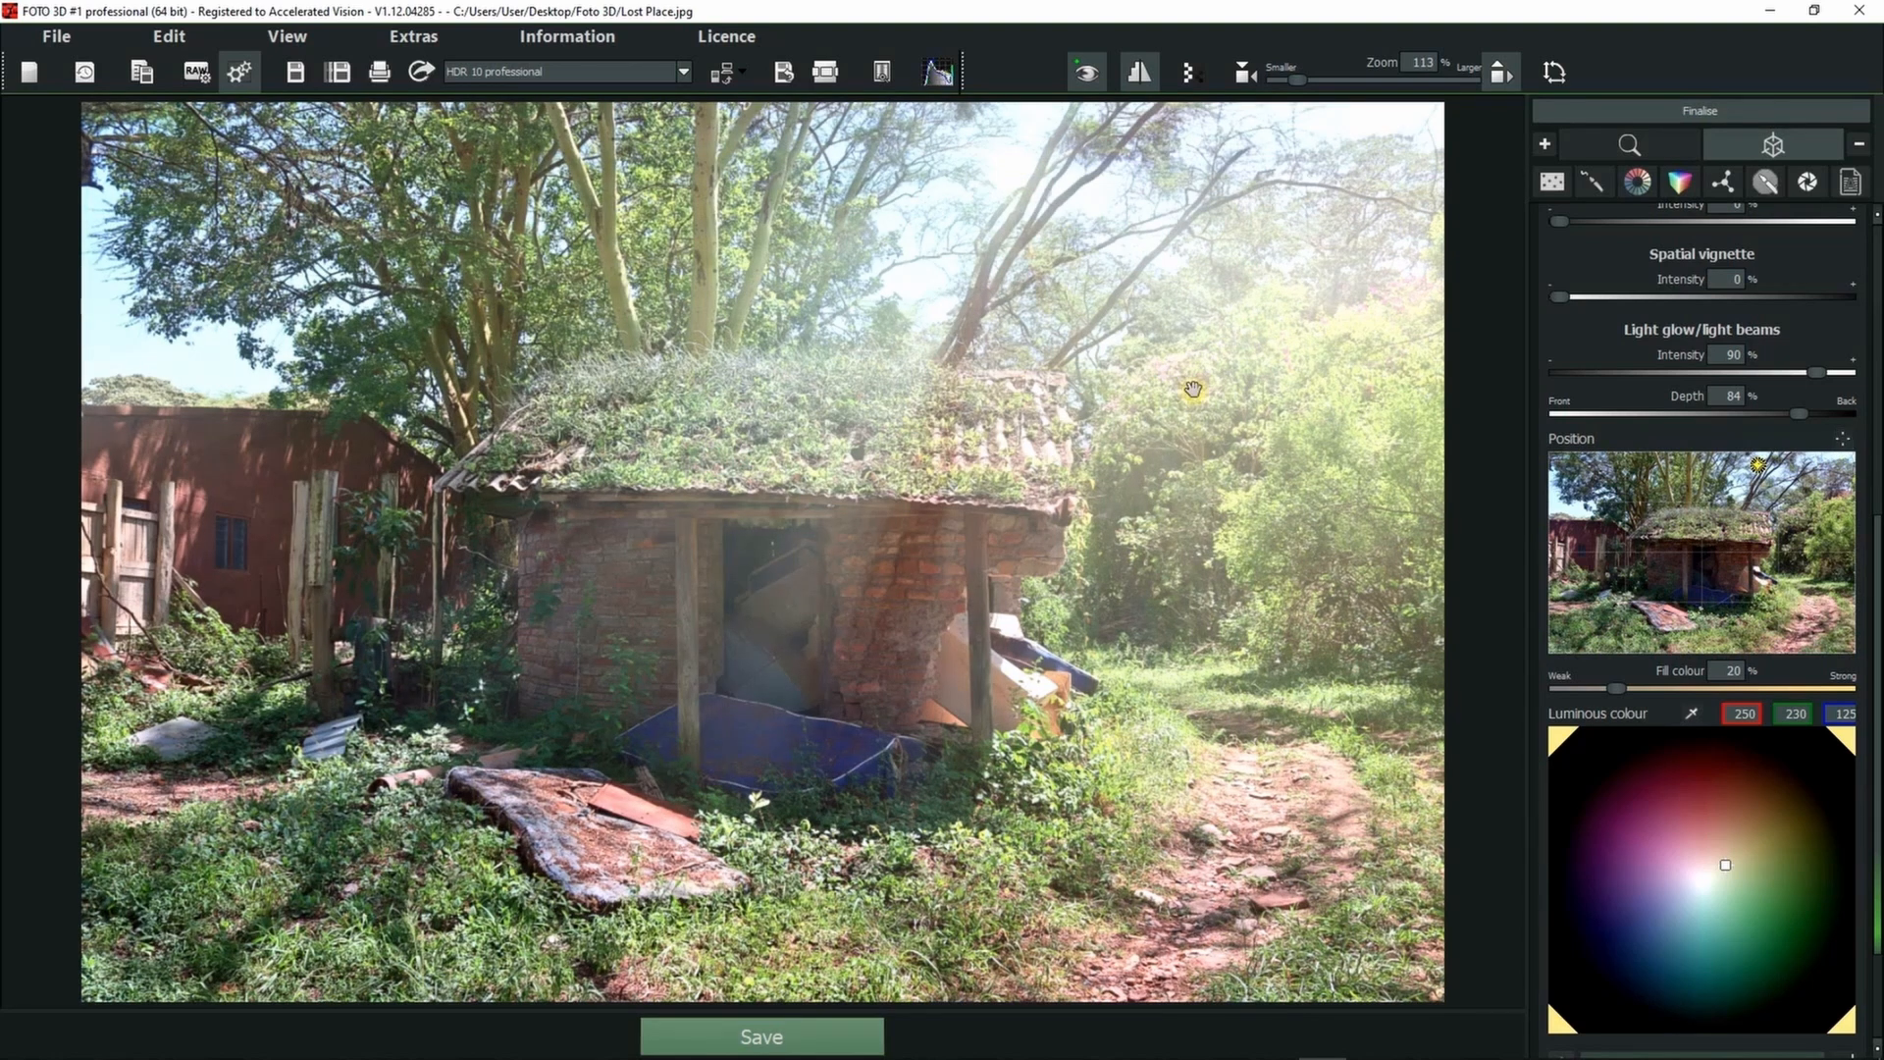
drag(1798, 413, 1676, 422)
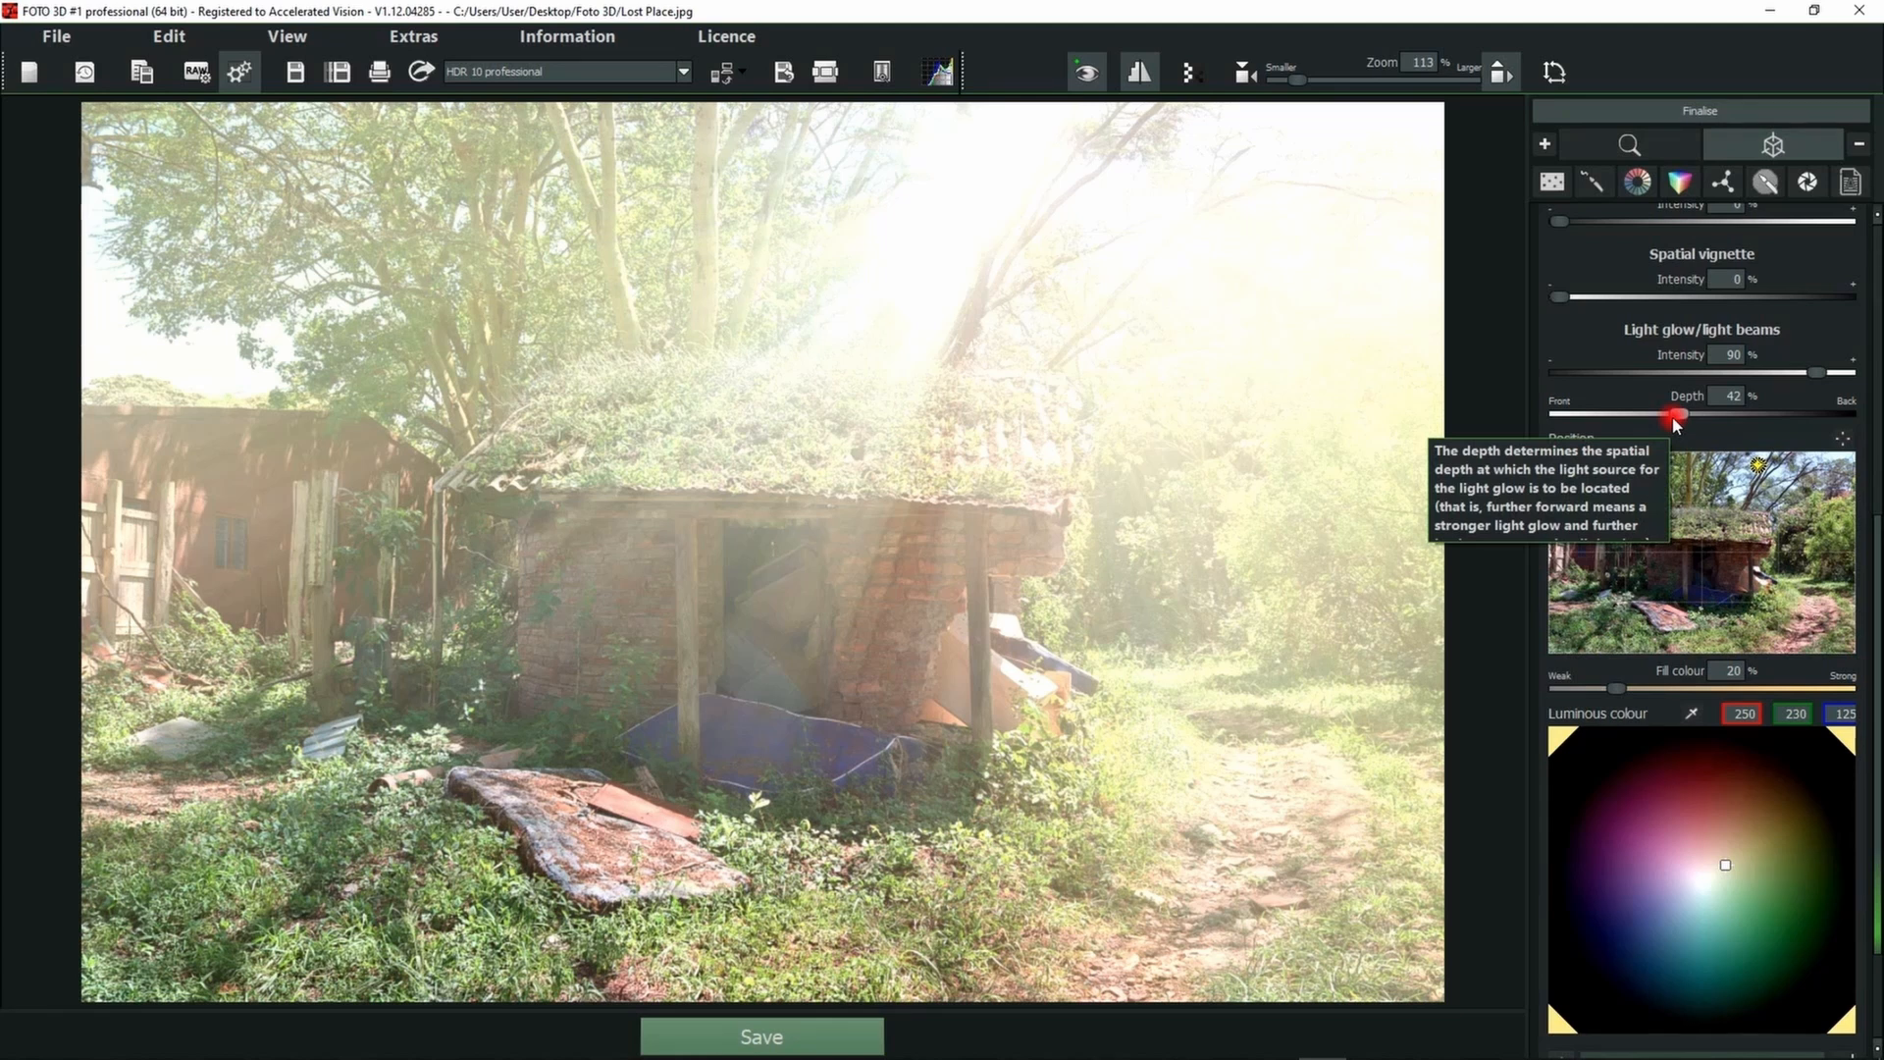
mouse_move(1672, 416)
mouse_down()
mouse_move(1568, 423)
mouse_move(1750, 408)
mouse_up()
click(1626, 586)
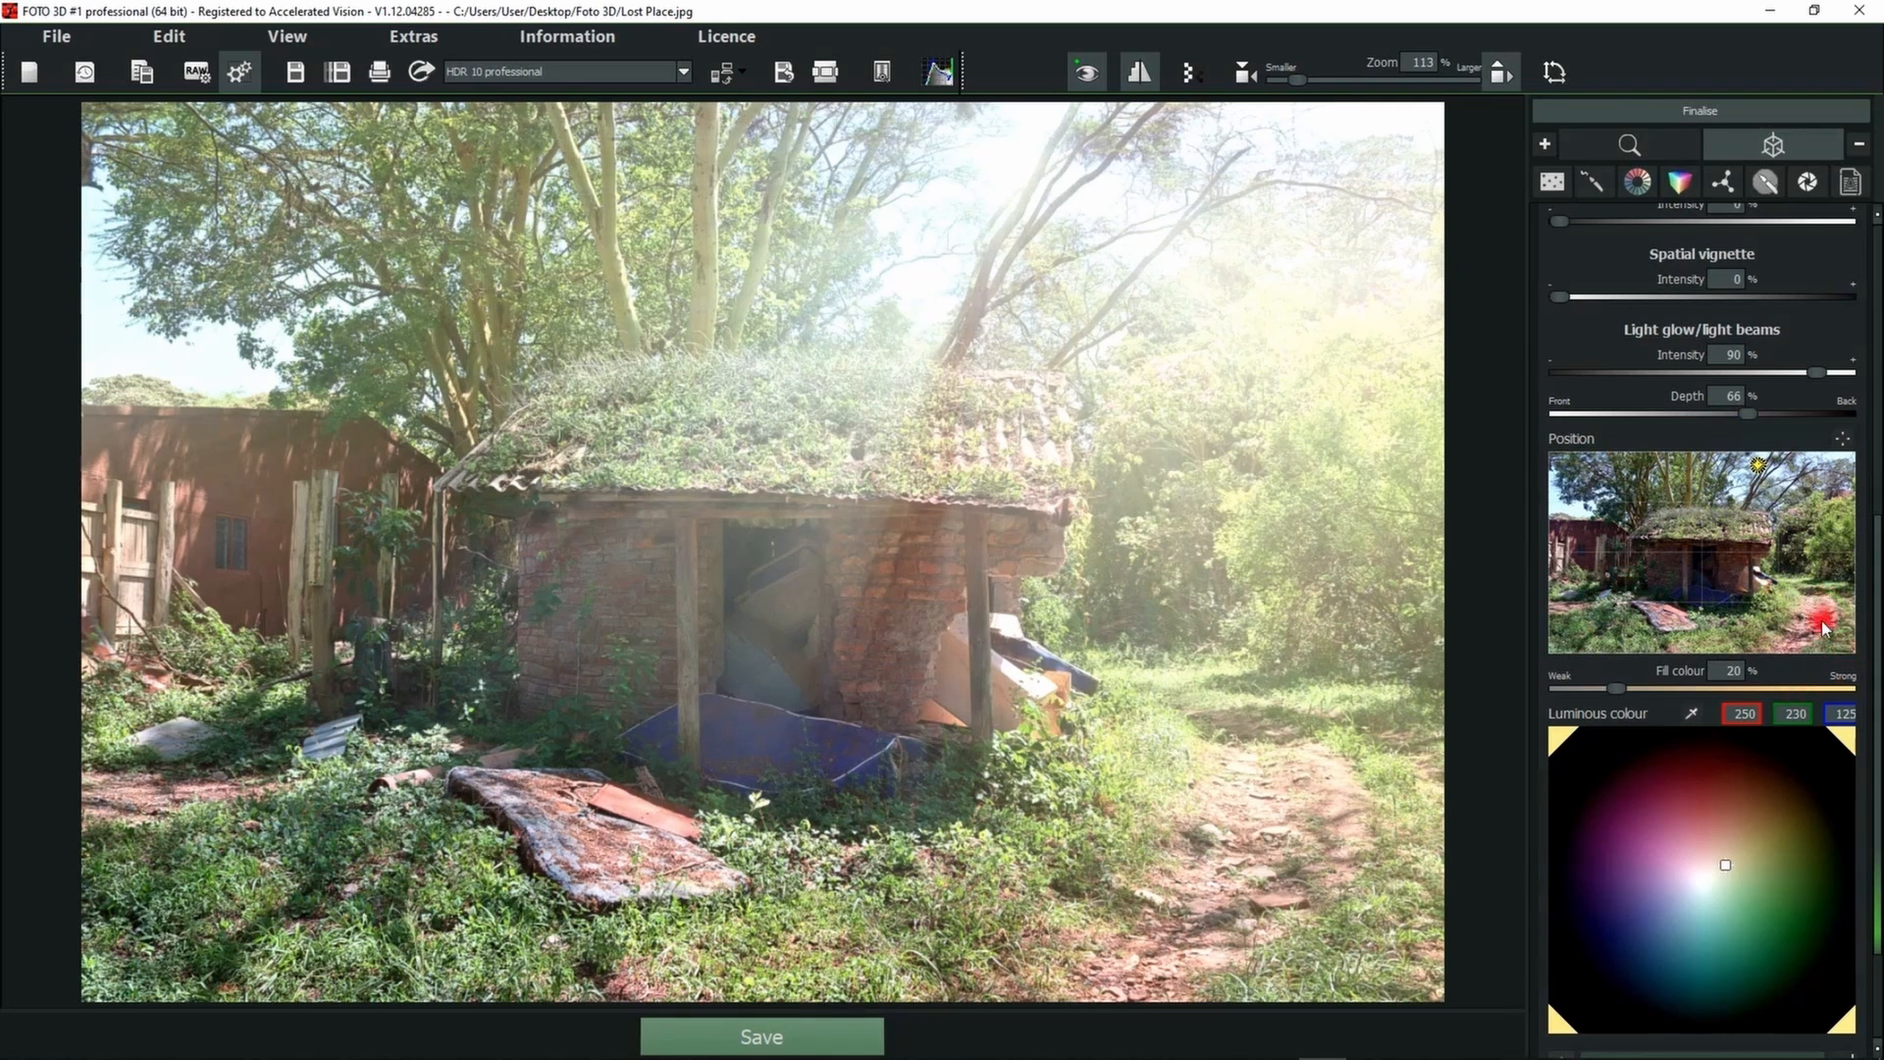
- Give the light beams a blue luminous colour (65, 61, 124) and try fill colour strengths of 60%, 0% and 100%
scroll(1876, 667, down, 2)
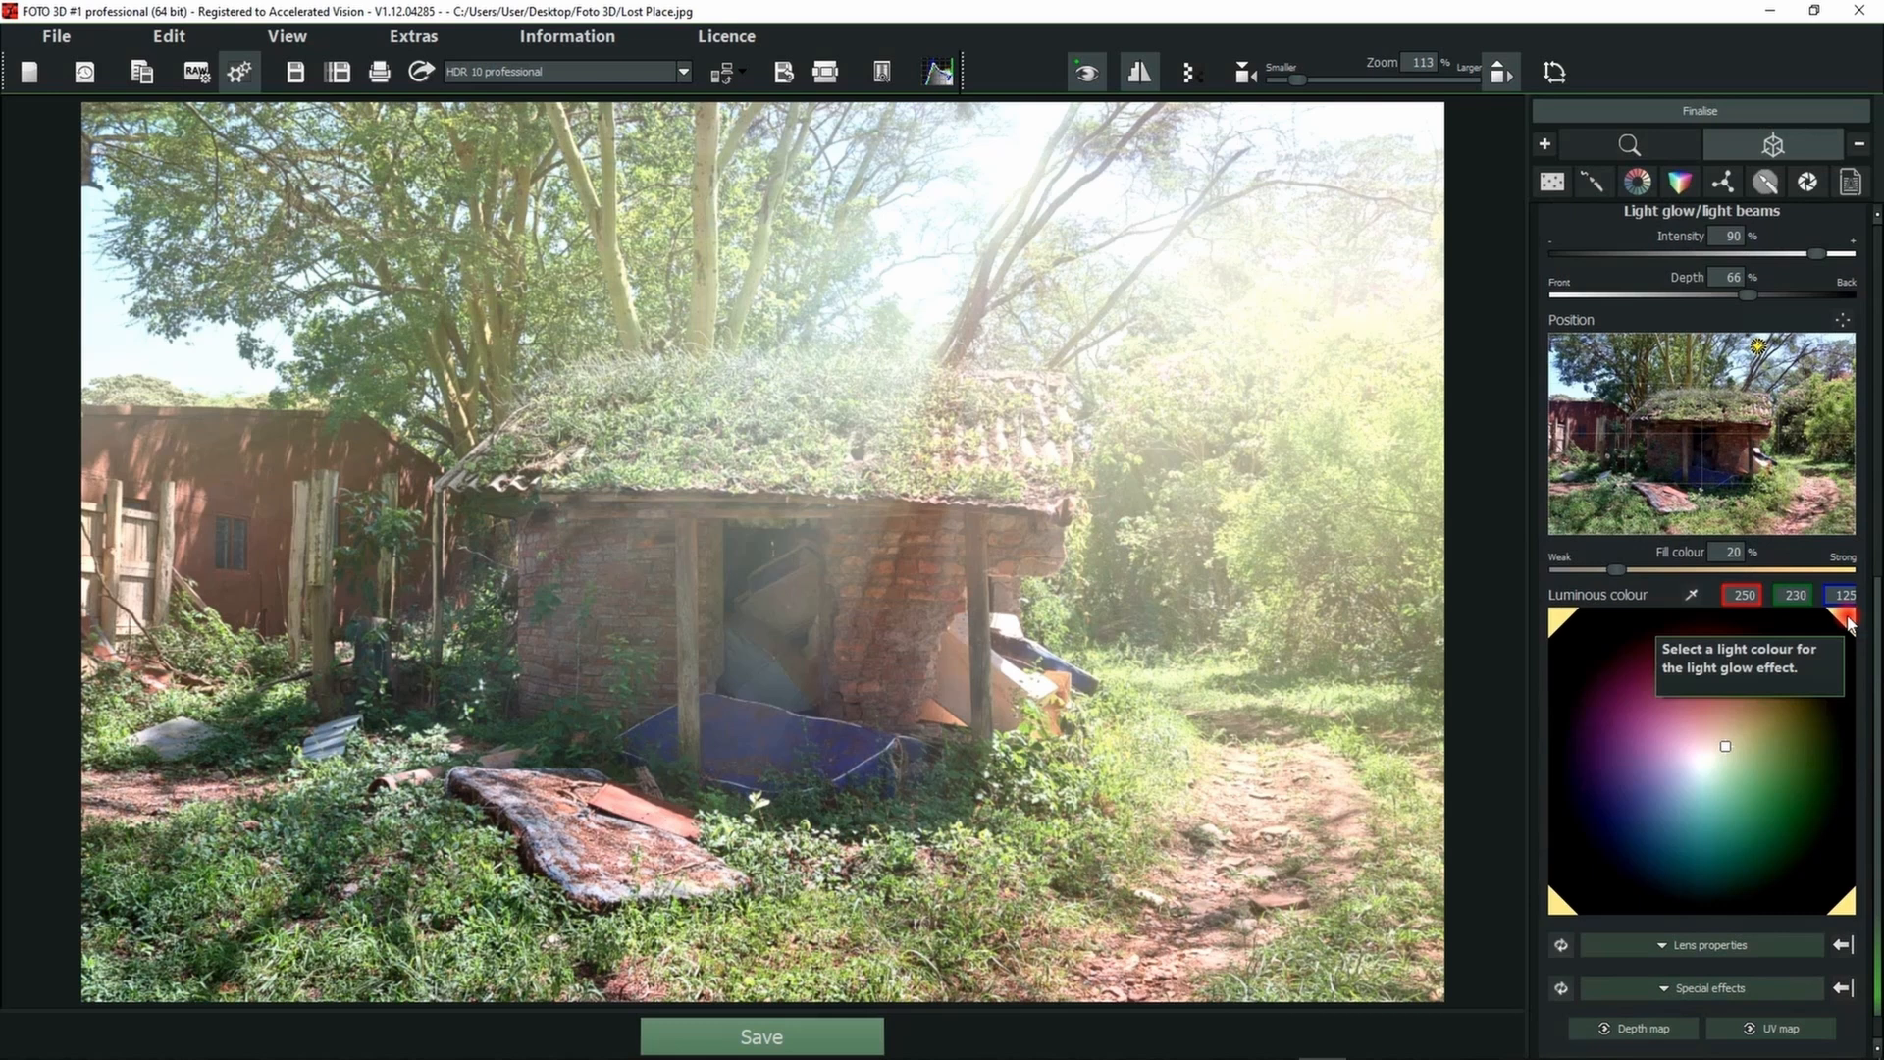
click(1633, 795)
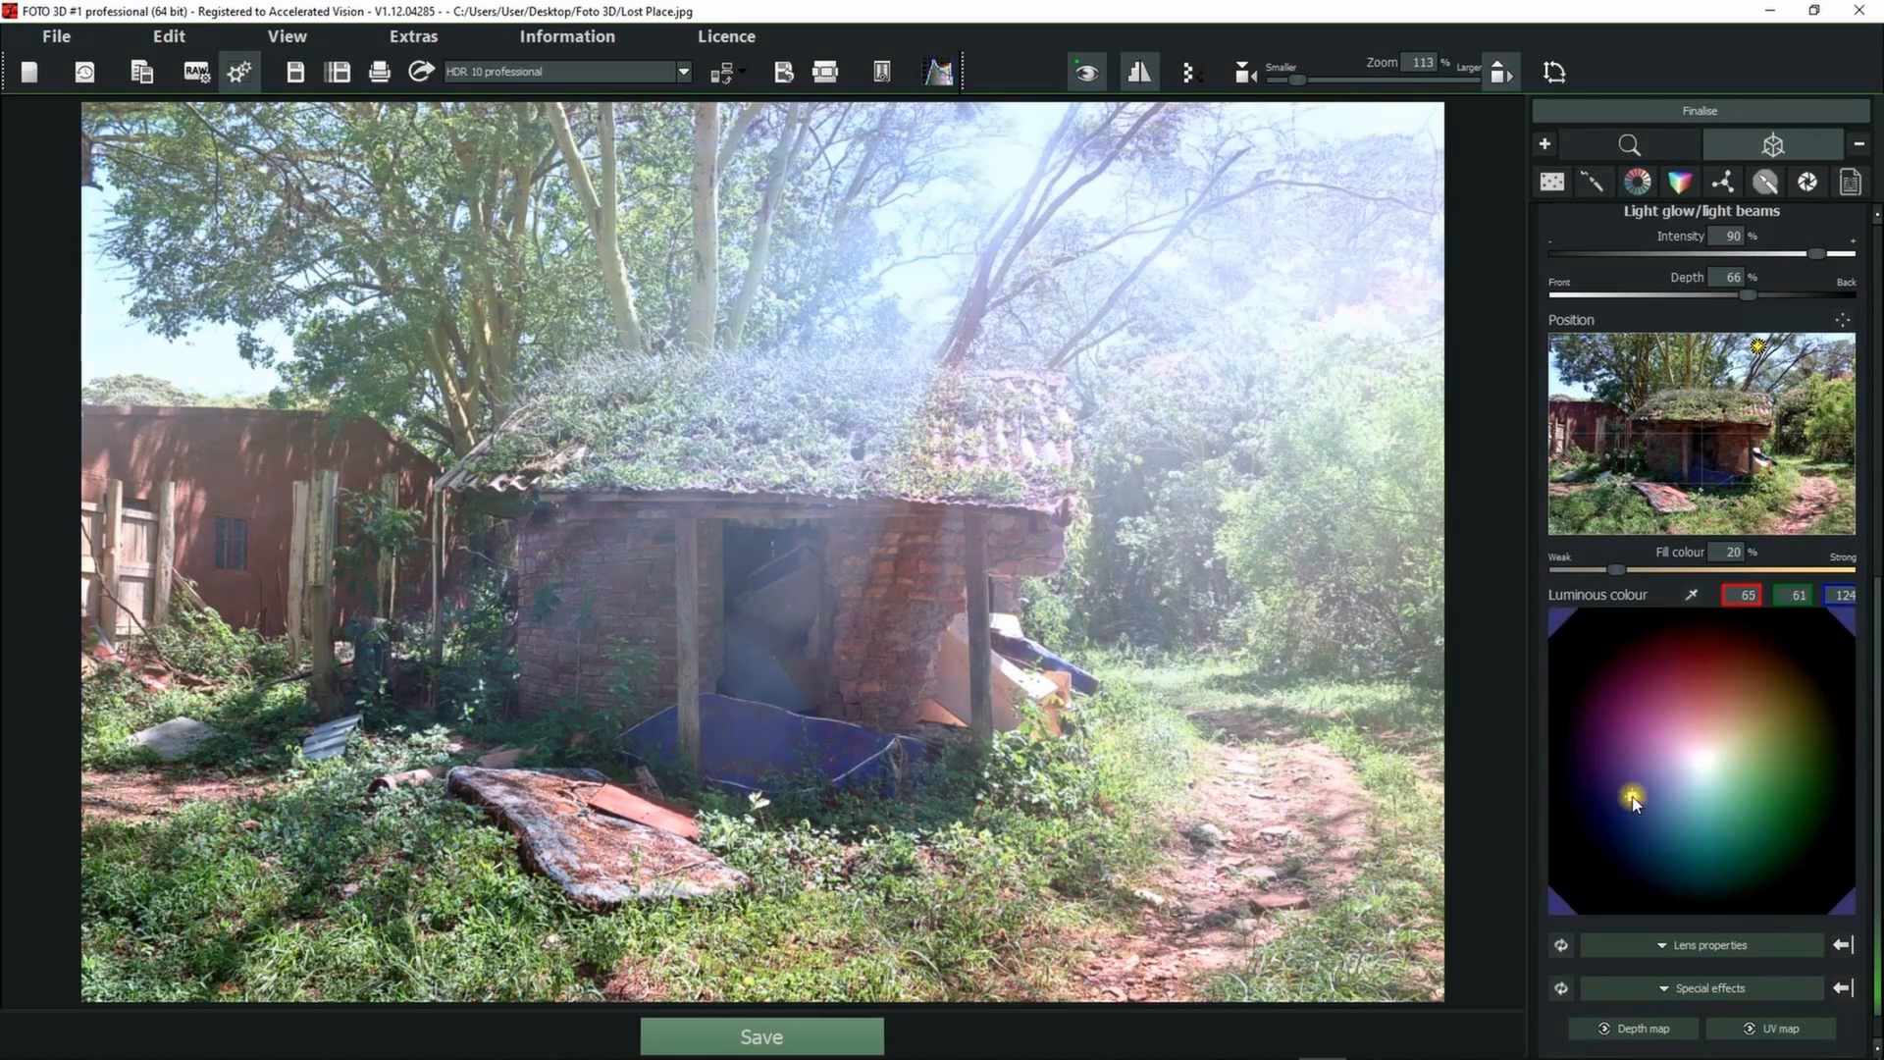
drag(1619, 566, 1729, 573)
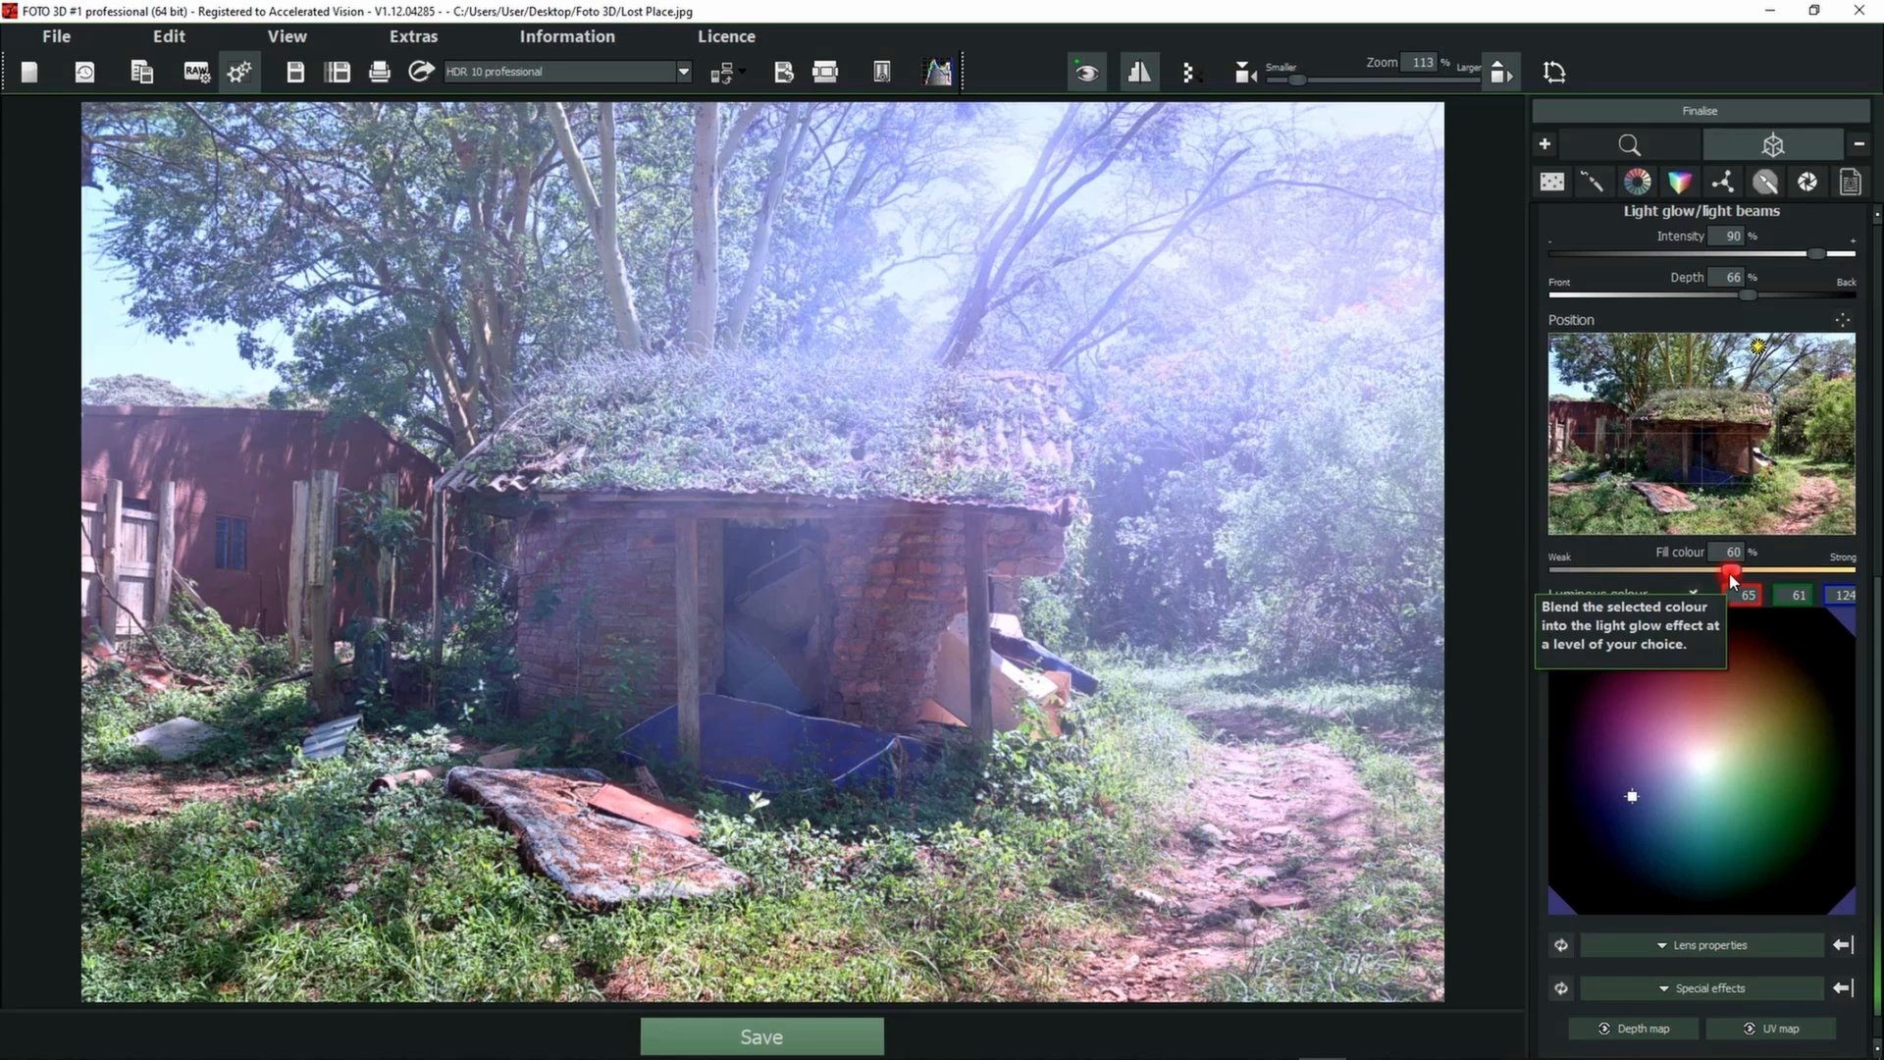
drag(1732, 577, 1548, 569)
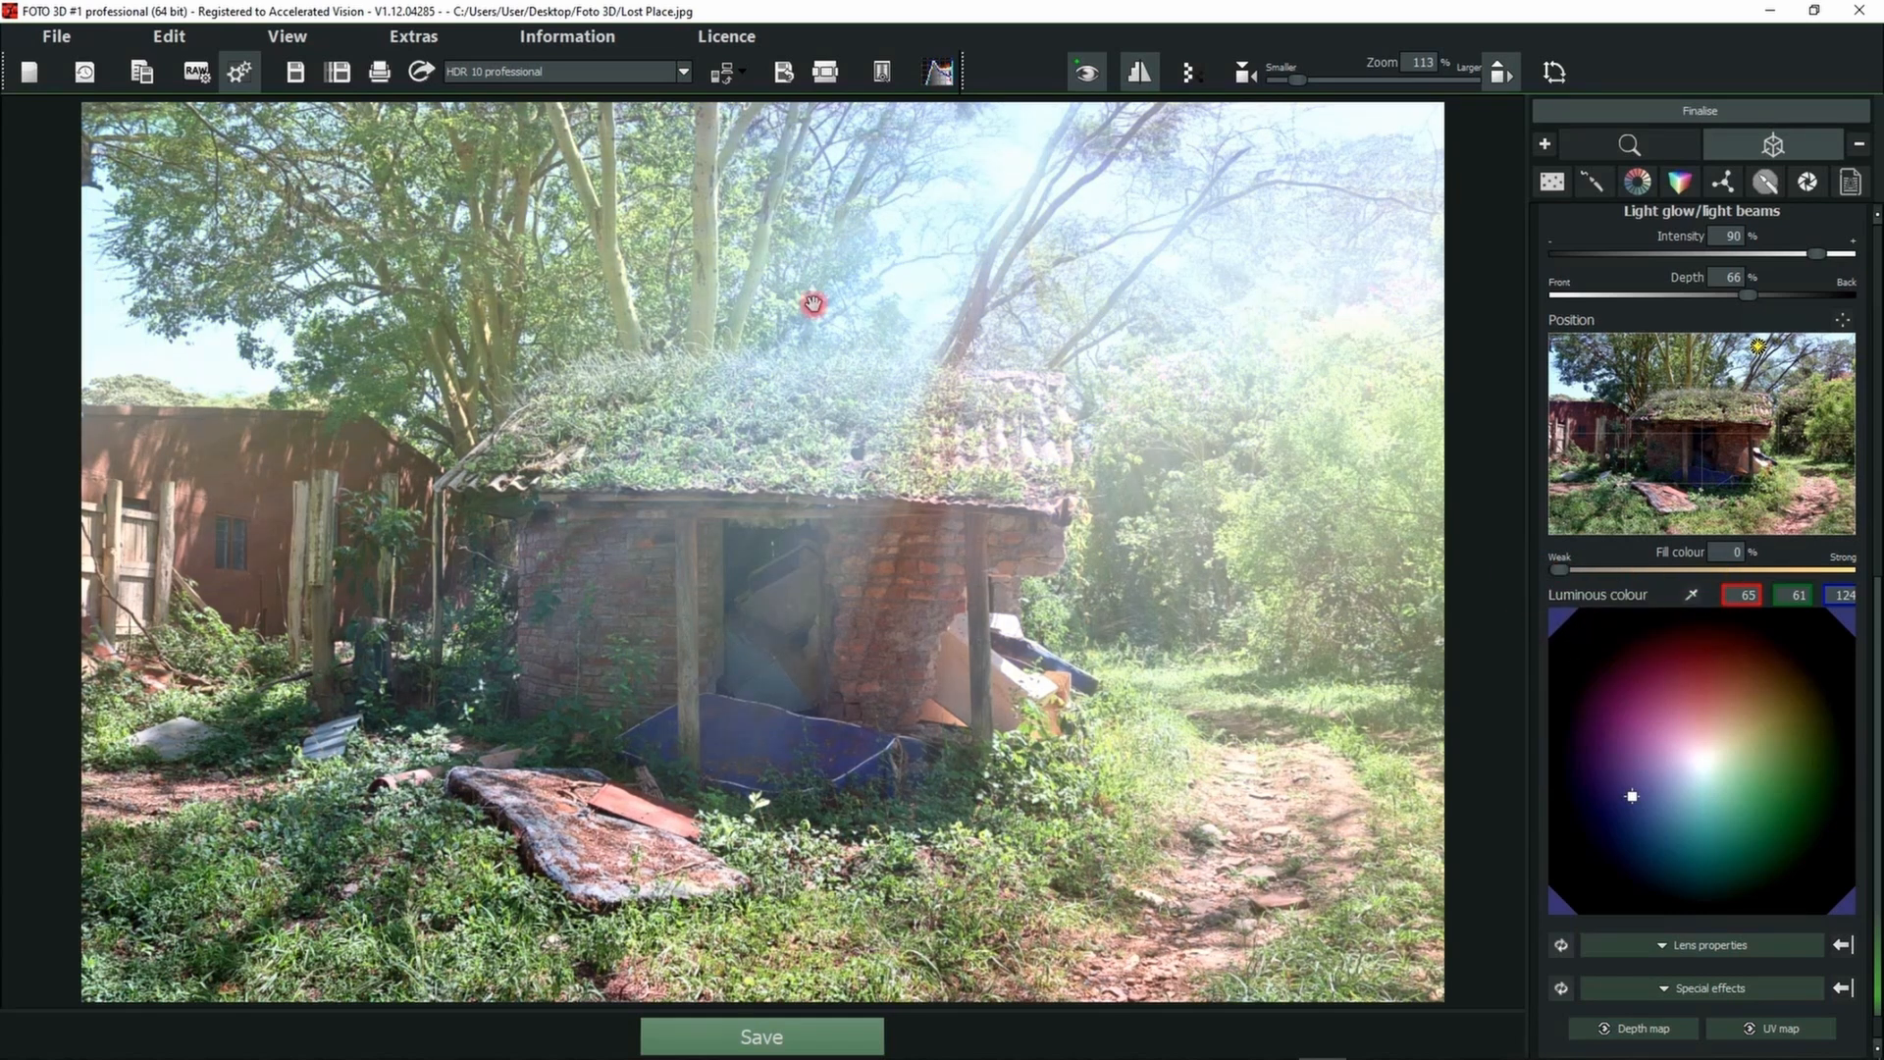
drag(1558, 567, 1876, 581)
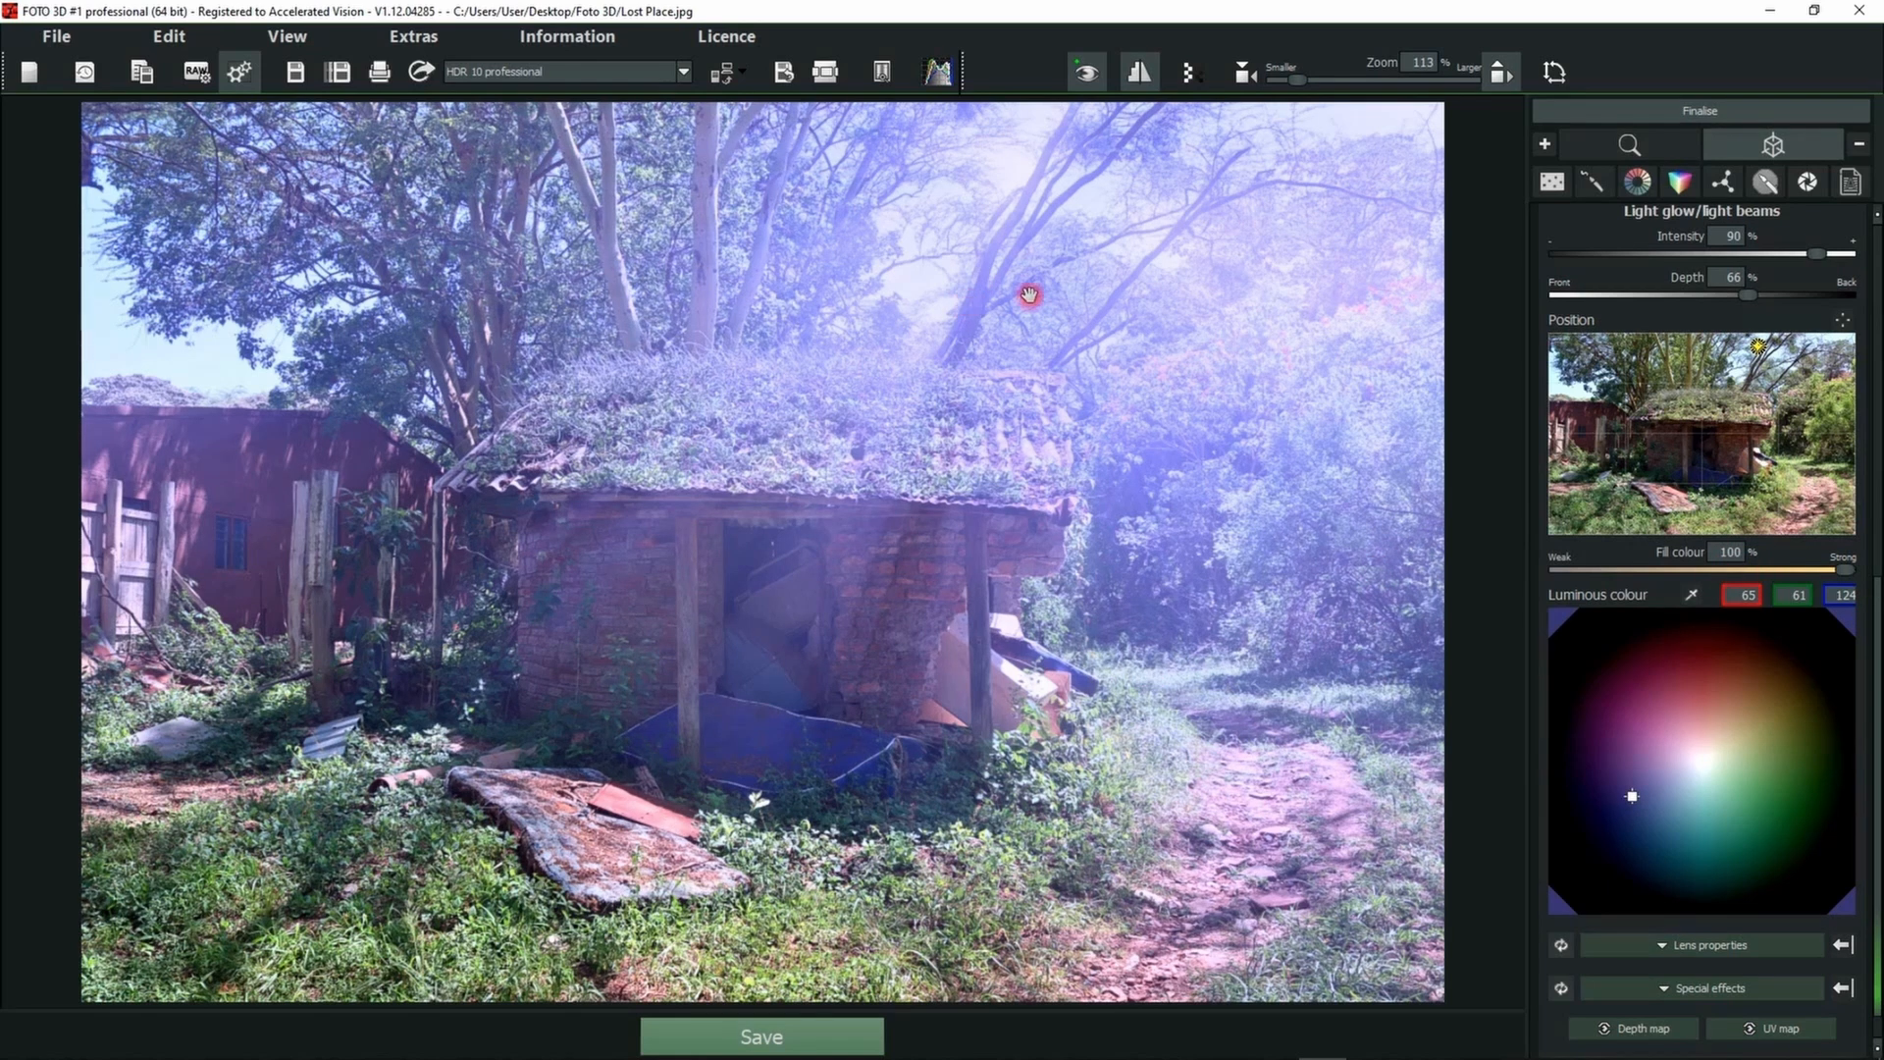
- Change the light beams' luminous colour to a dark red (74, 21, 24) and set the fill colour to 49%
click(1697, 656)
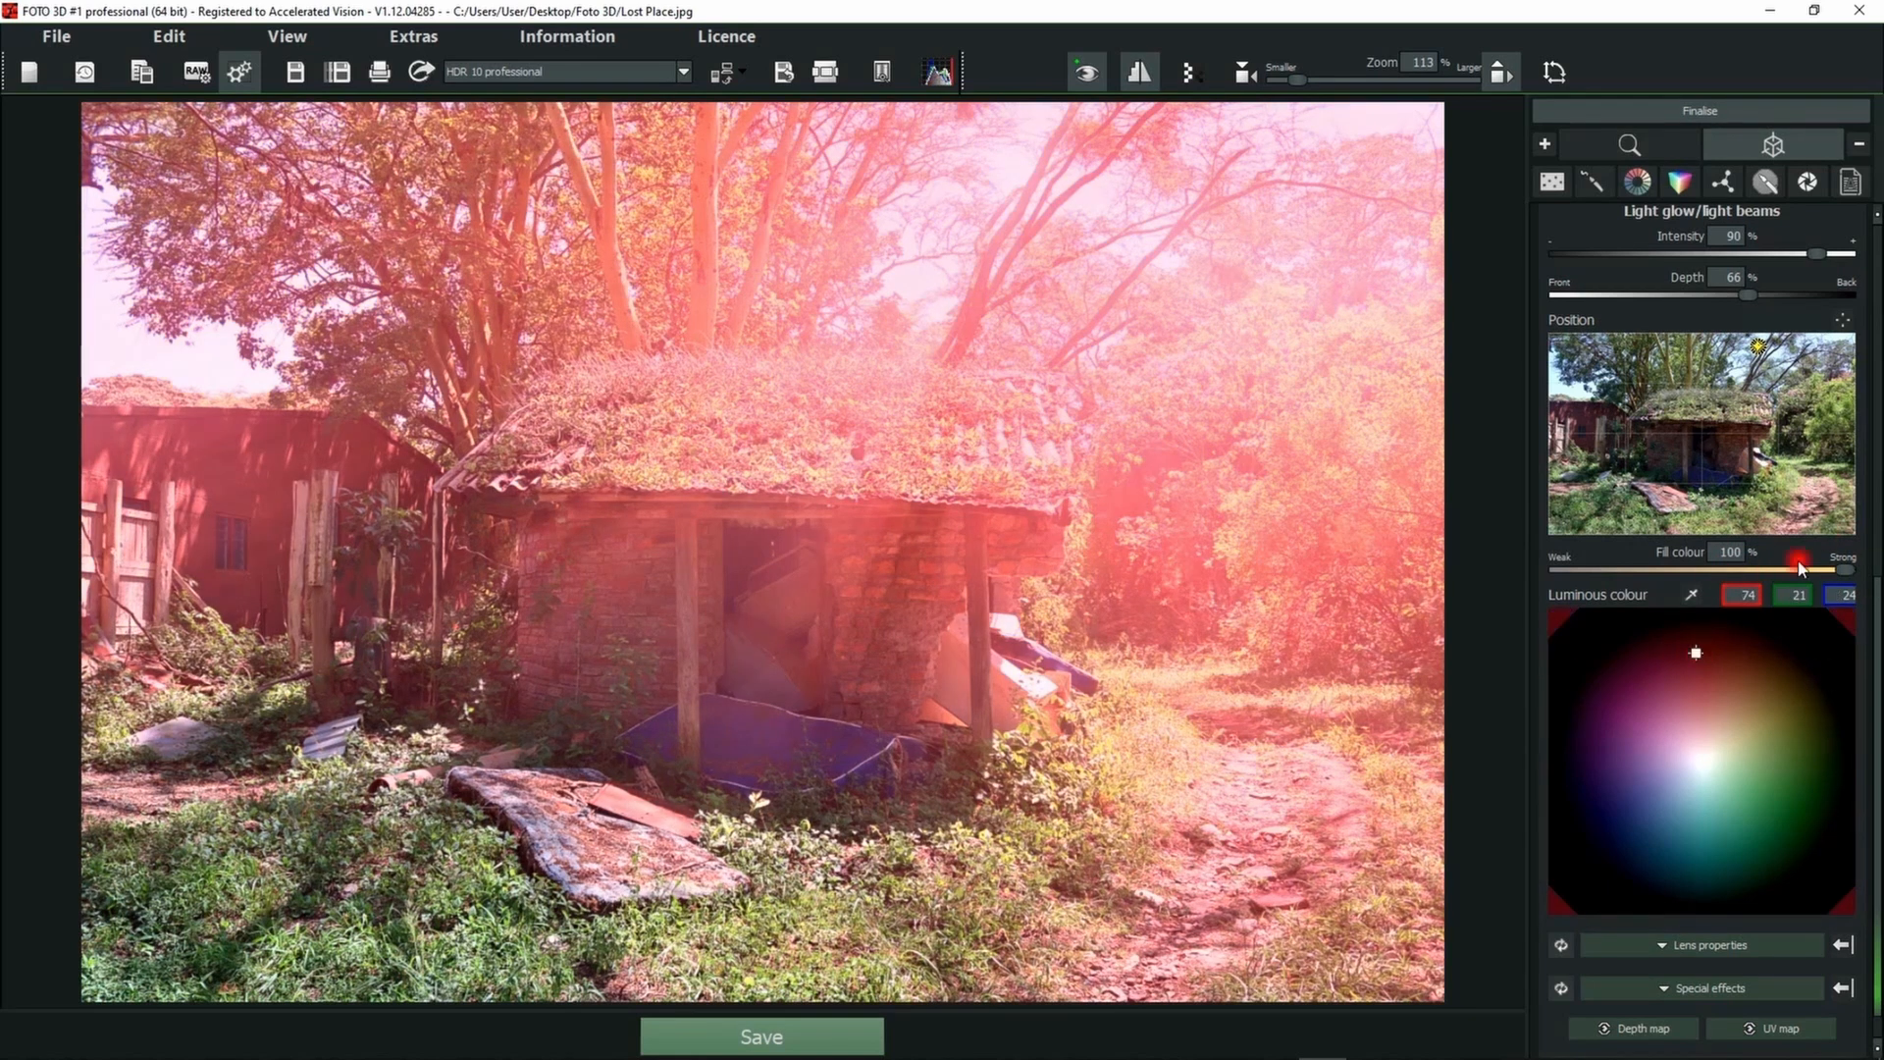
click(1701, 569)
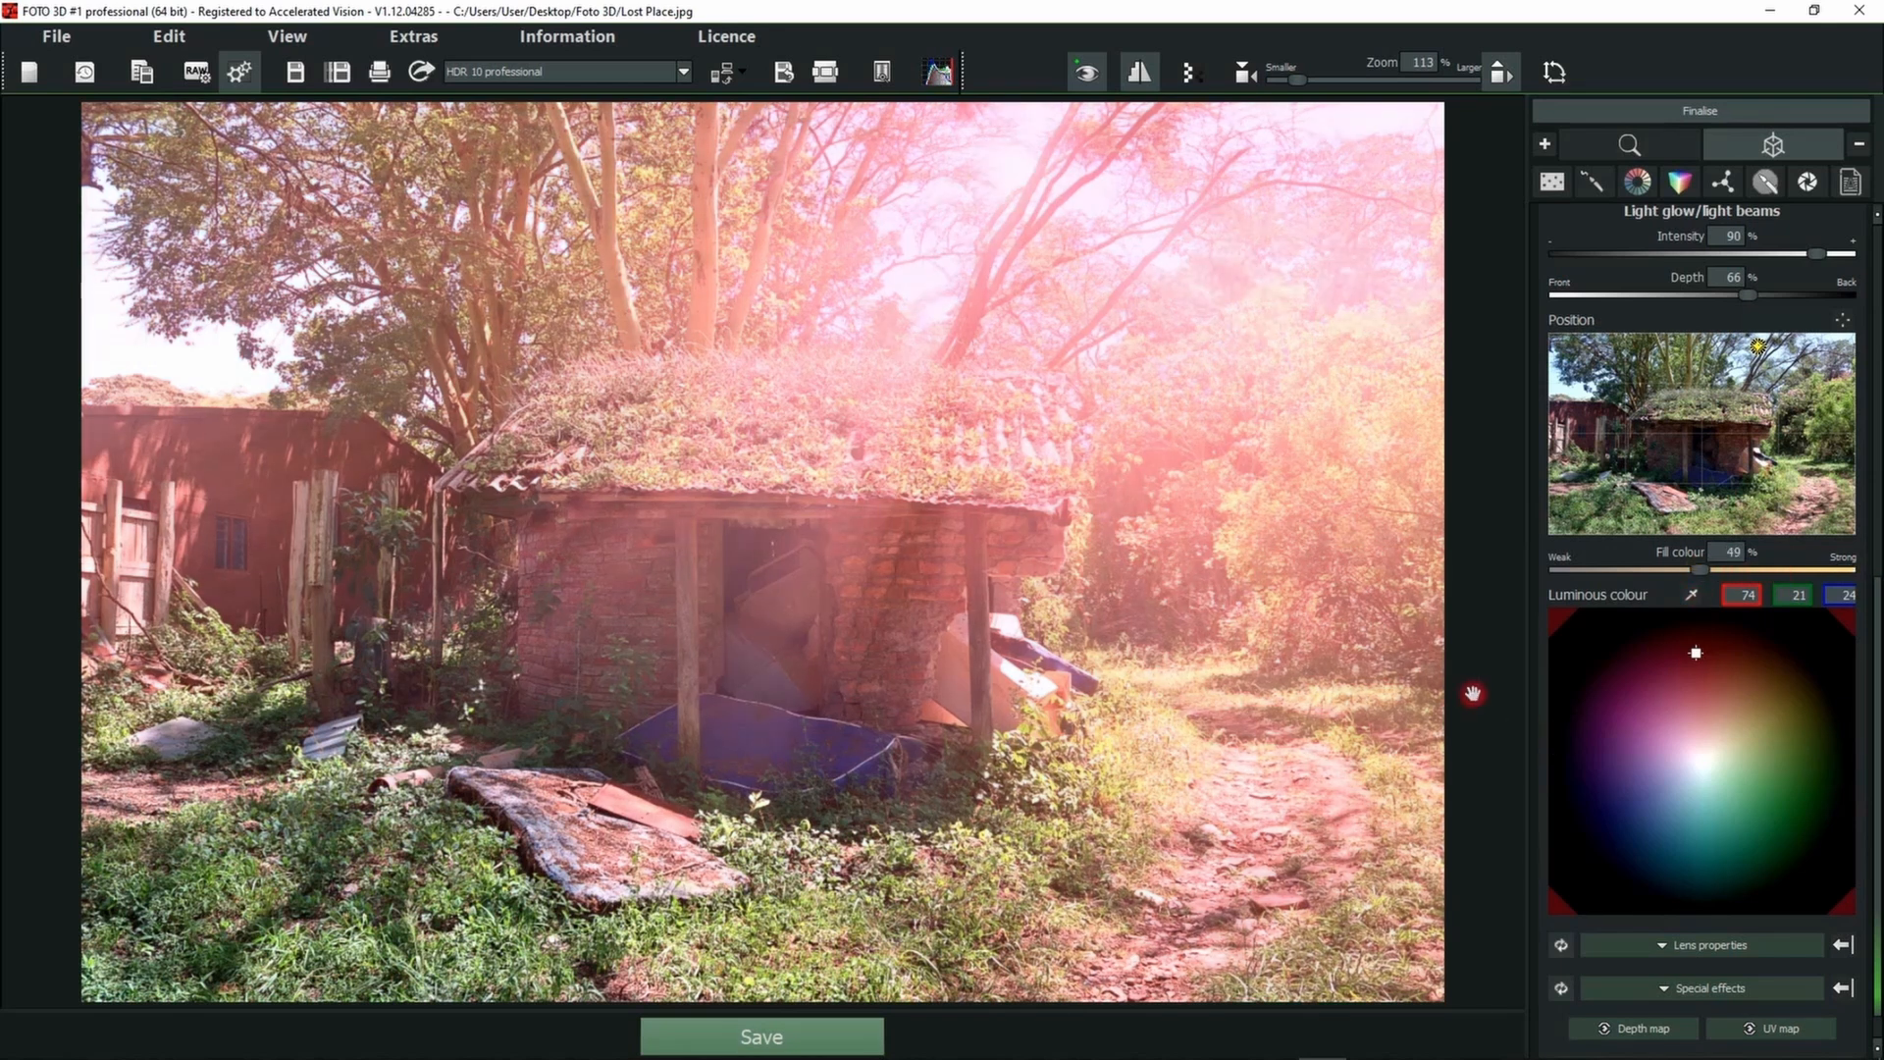